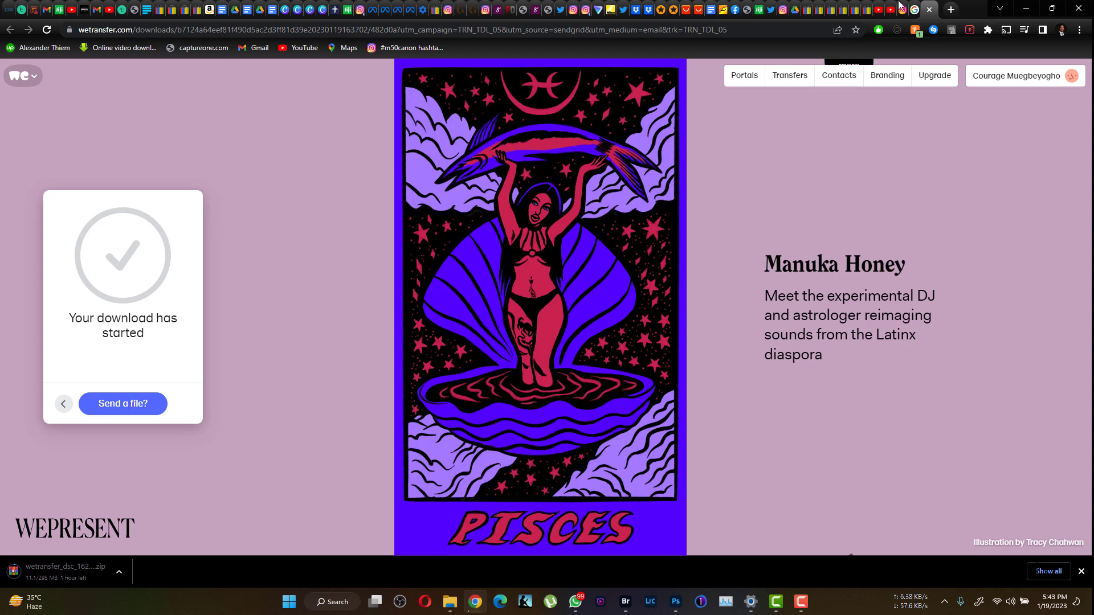
Close the WeTransfer tab and browse the Edo bride carousel forward and back to the first image.
key(ctrl+w)
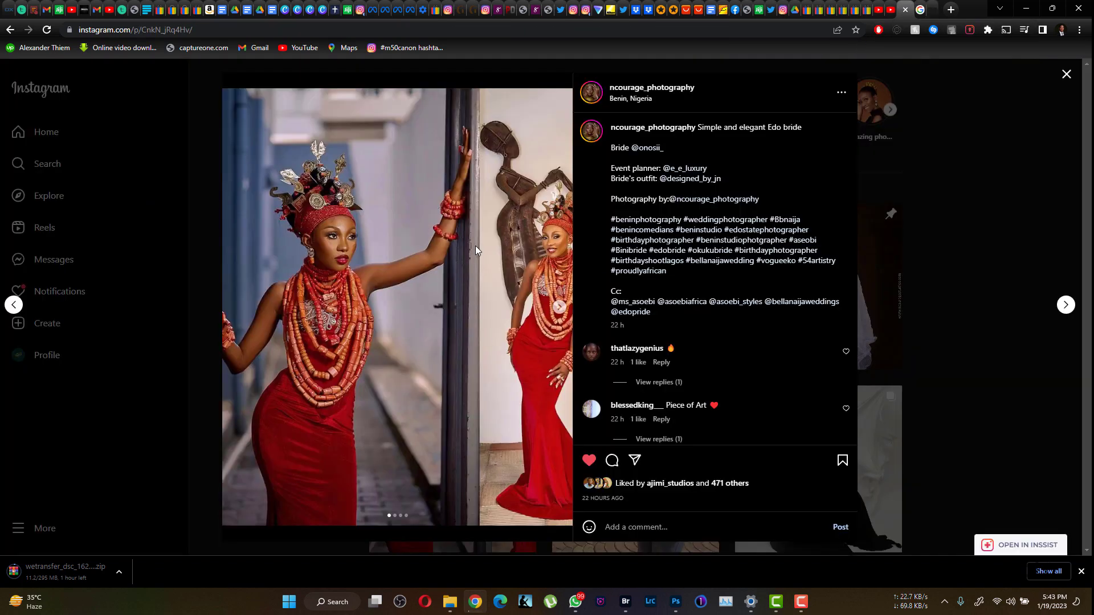
click(560, 306)
click(560, 306)
click(560, 306)
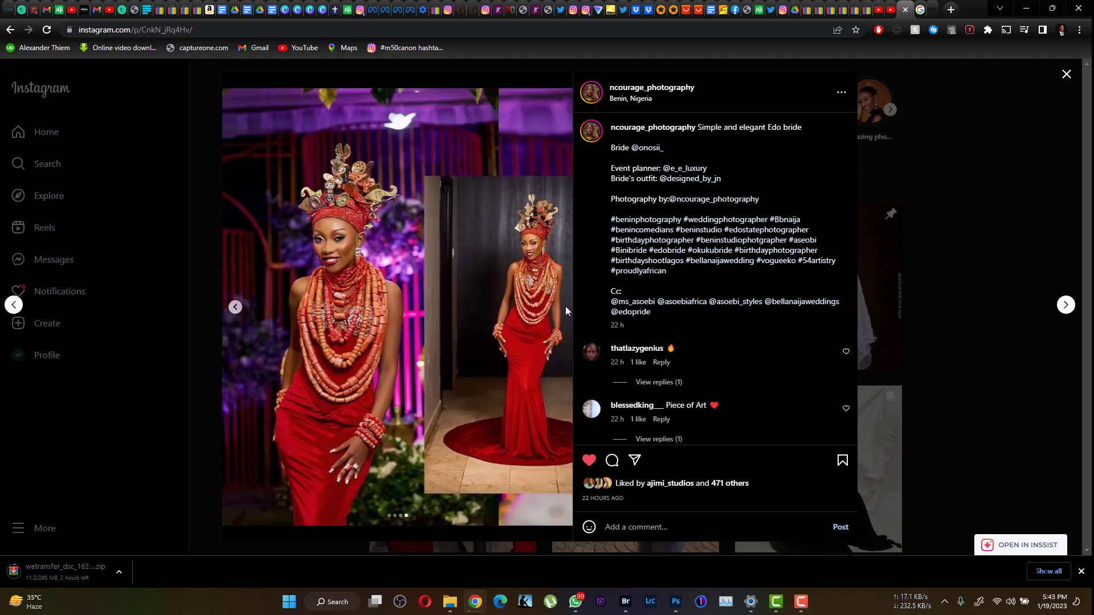
click(234, 308)
click(234, 309)
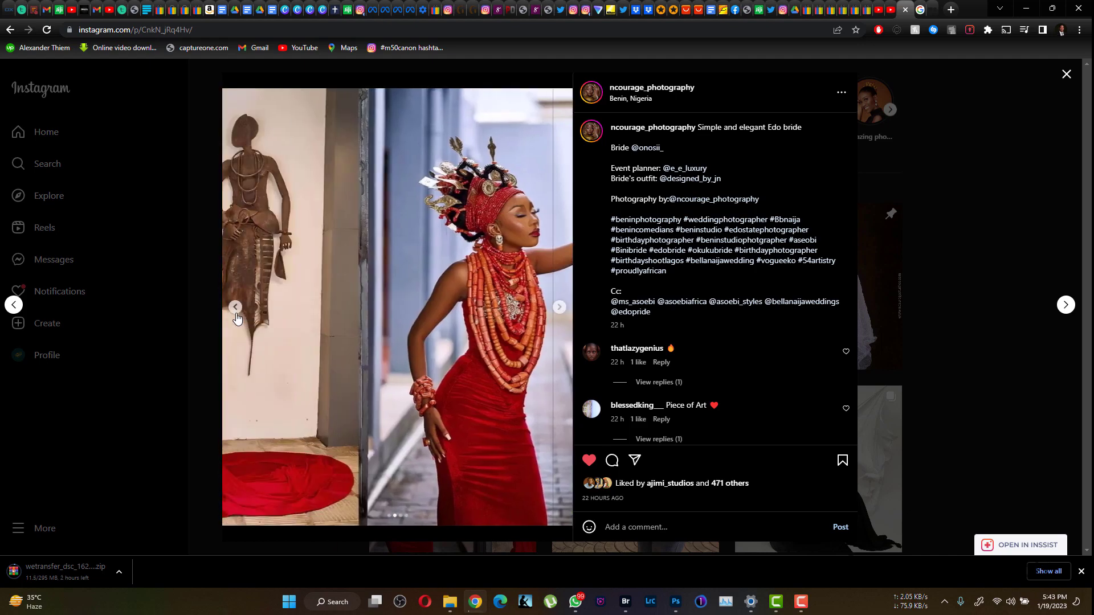
click(234, 309)
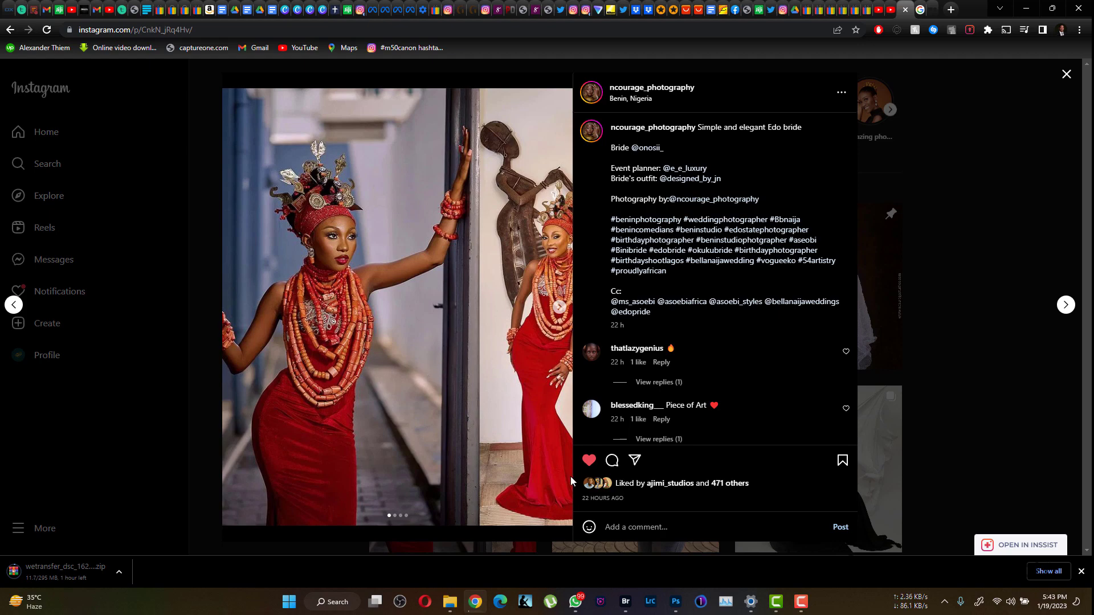
Bring Photoshop forward, then return to the browser's Instagram post tab.
click(677, 603)
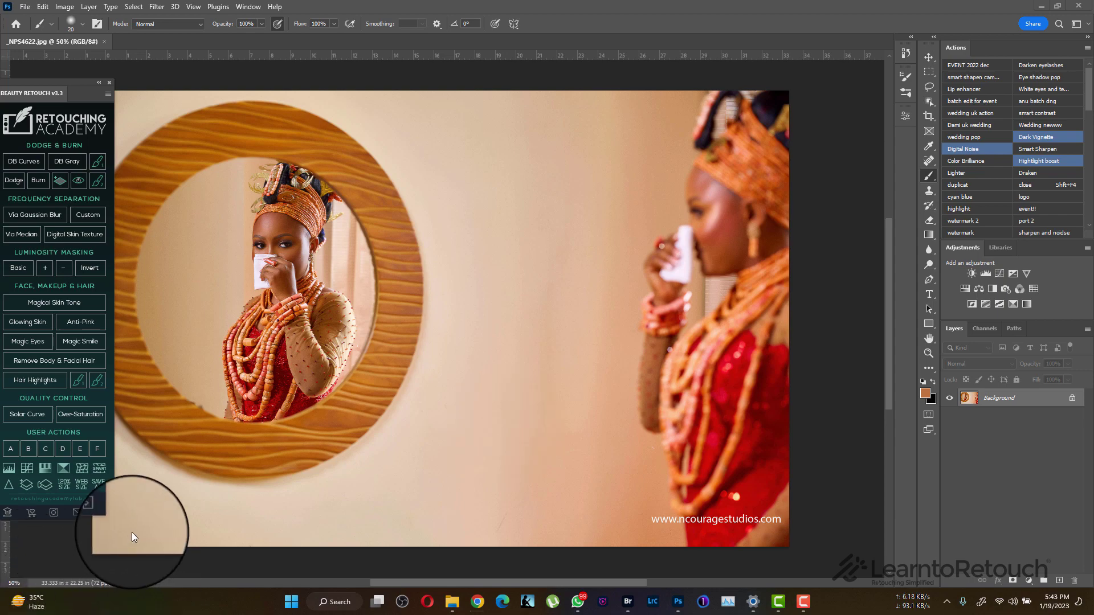
click(479, 602)
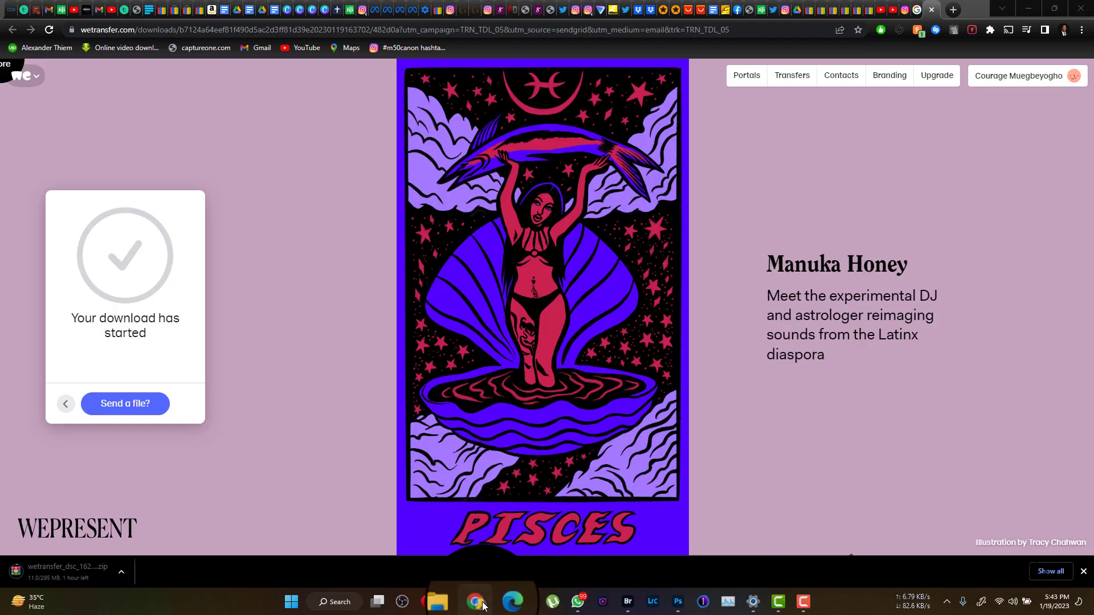
click(478, 601)
click(478, 601)
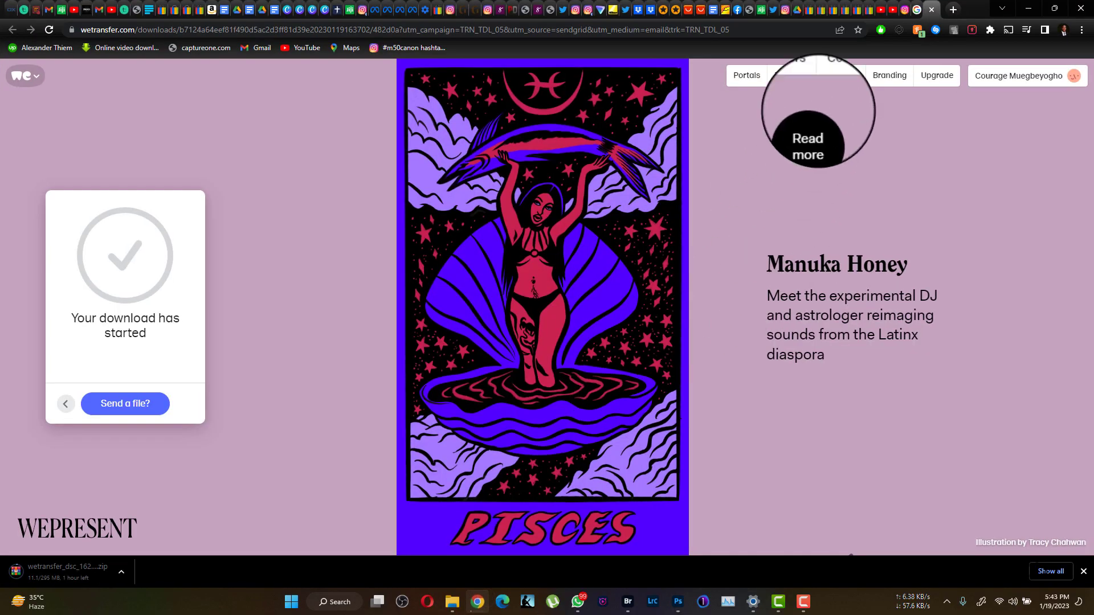
click(905, 9)
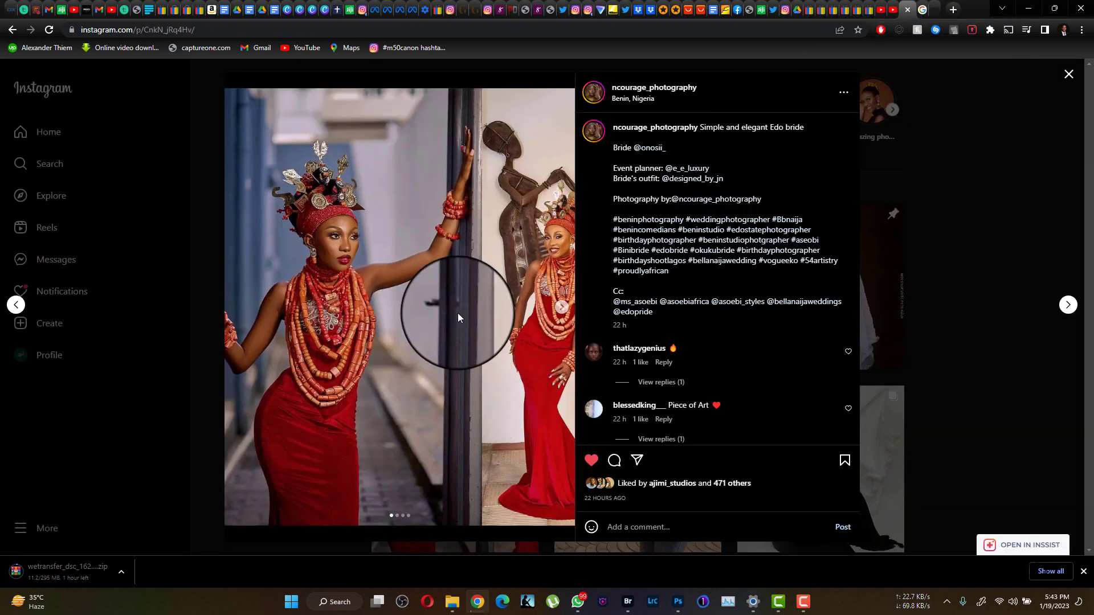
Browse the carousel to its last image and back to the first again.
click(557, 309)
click(564, 307)
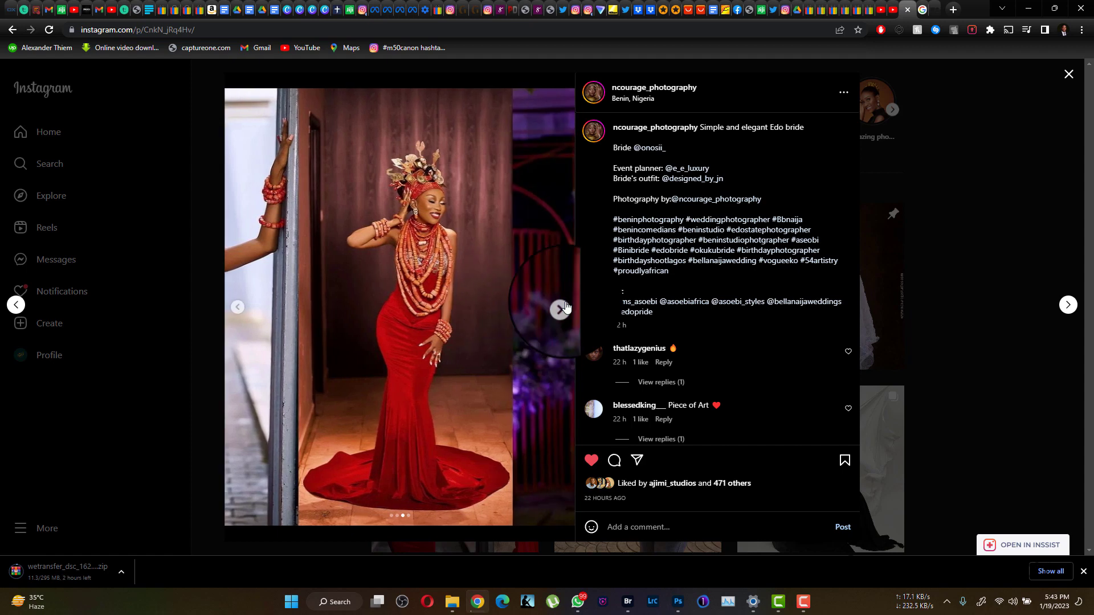
click(566, 308)
click(238, 307)
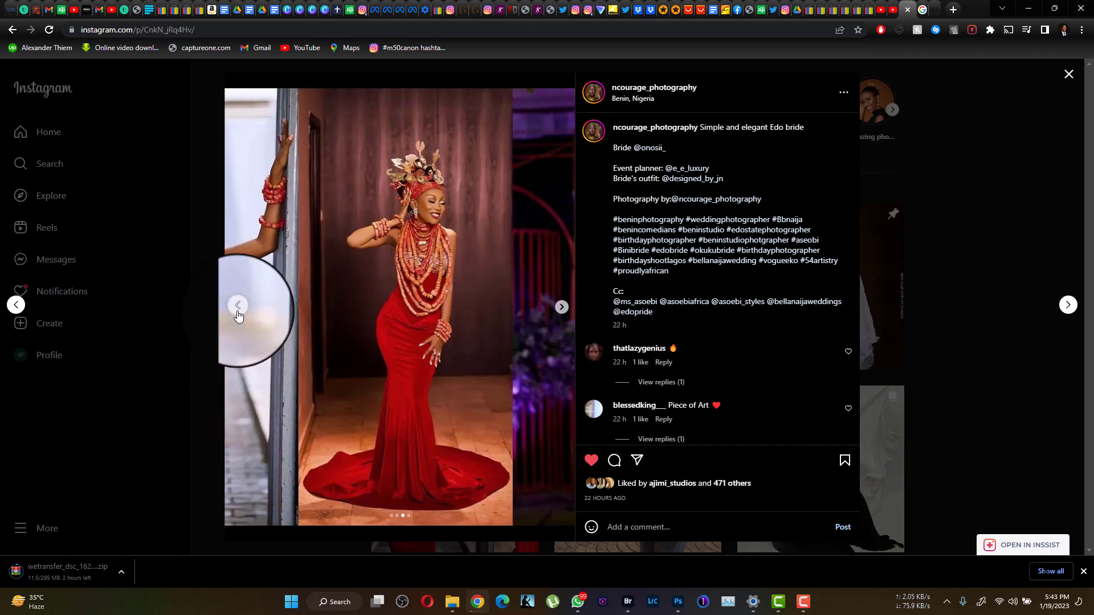
click(238, 312)
click(235, 313)
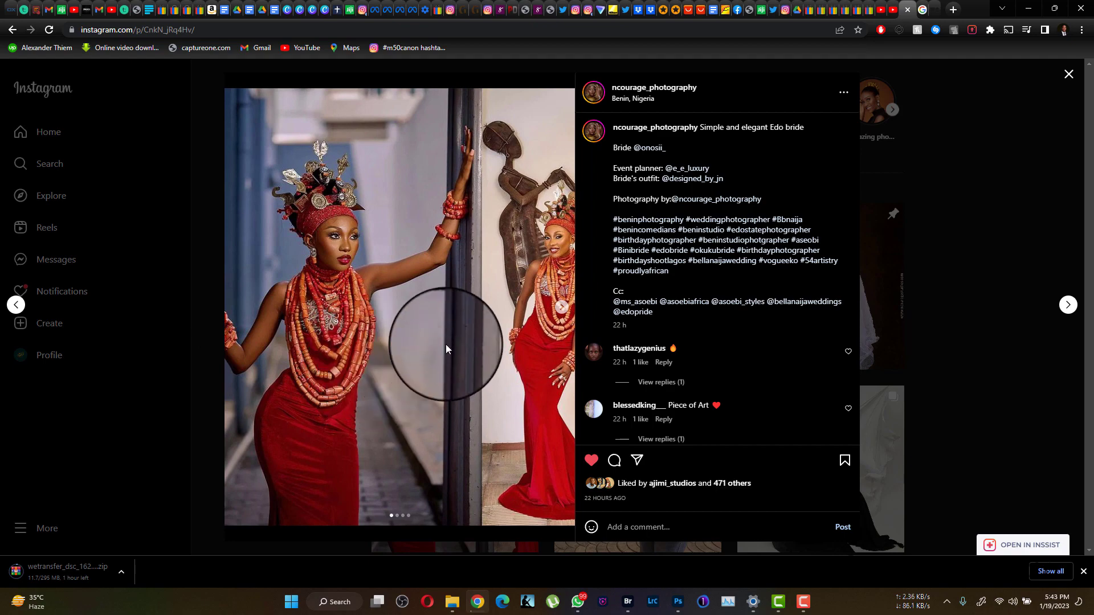
Create a blank white document named IG Long Post, 20 × 5 inches at 240 ppi.
click(677, 602)
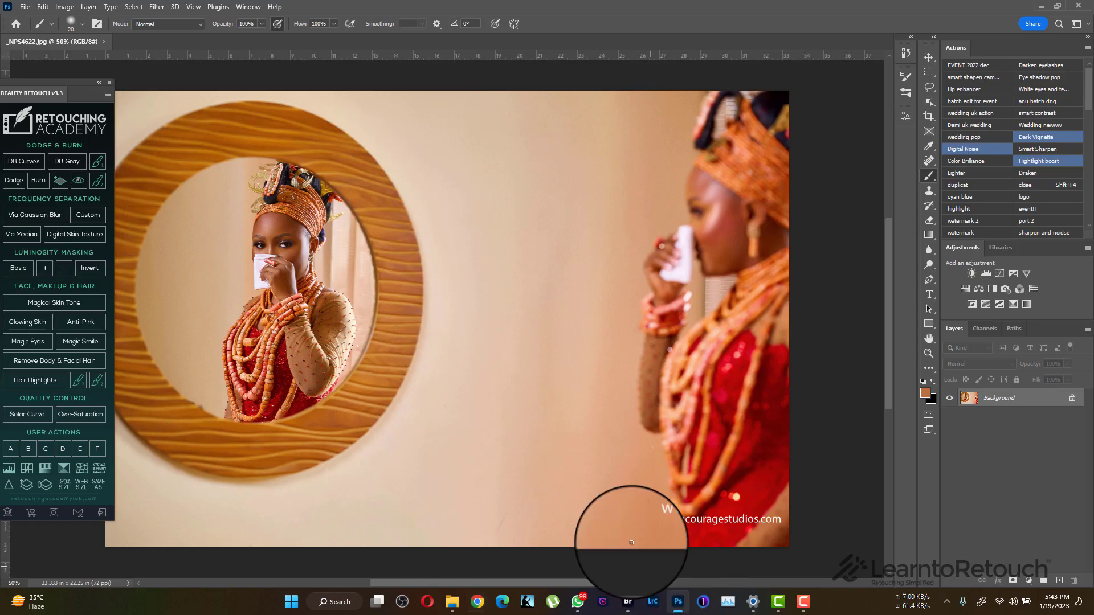
click(29, 8)
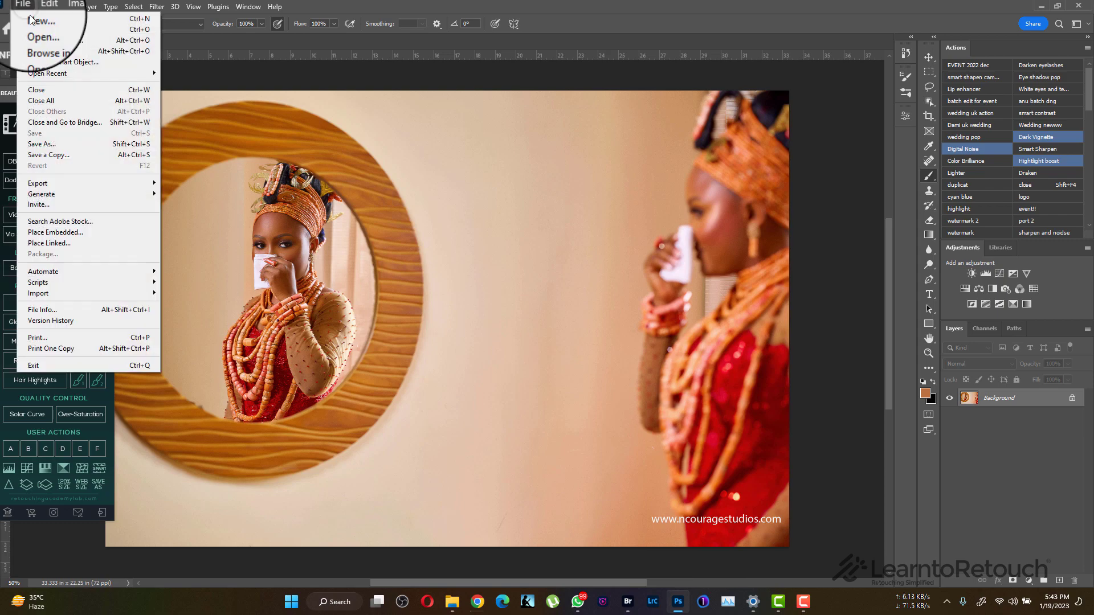
click(58, 19)
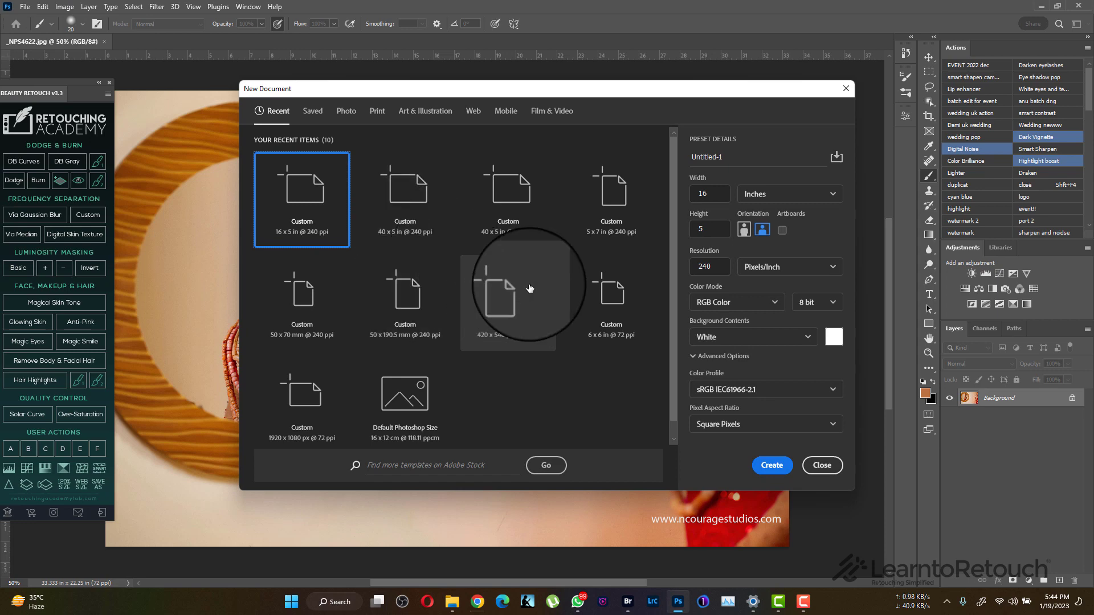
click(735, 158)
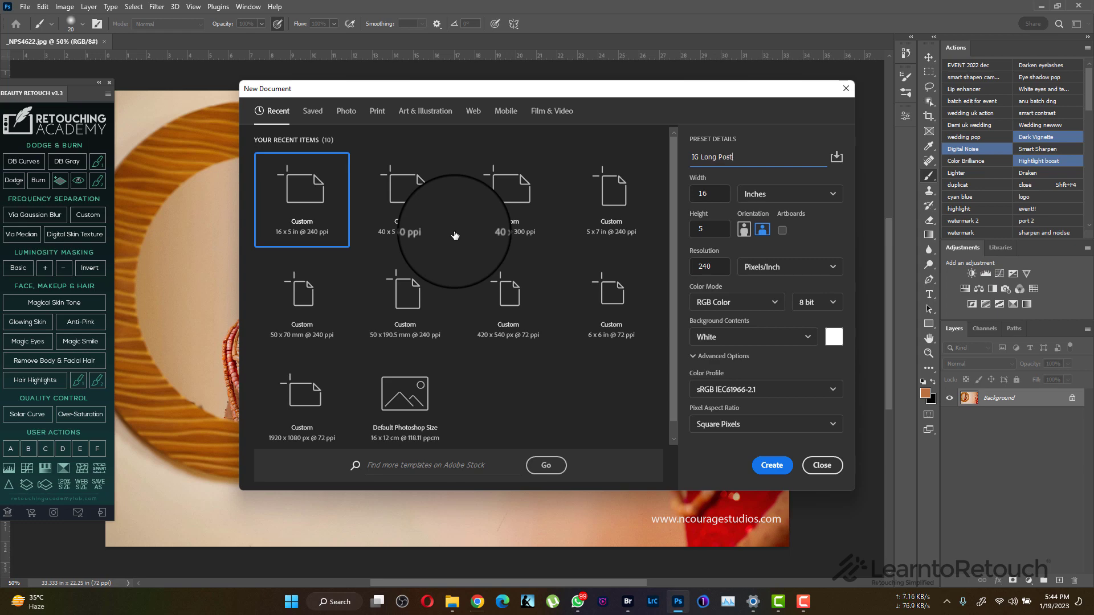
double_click(708, 194)
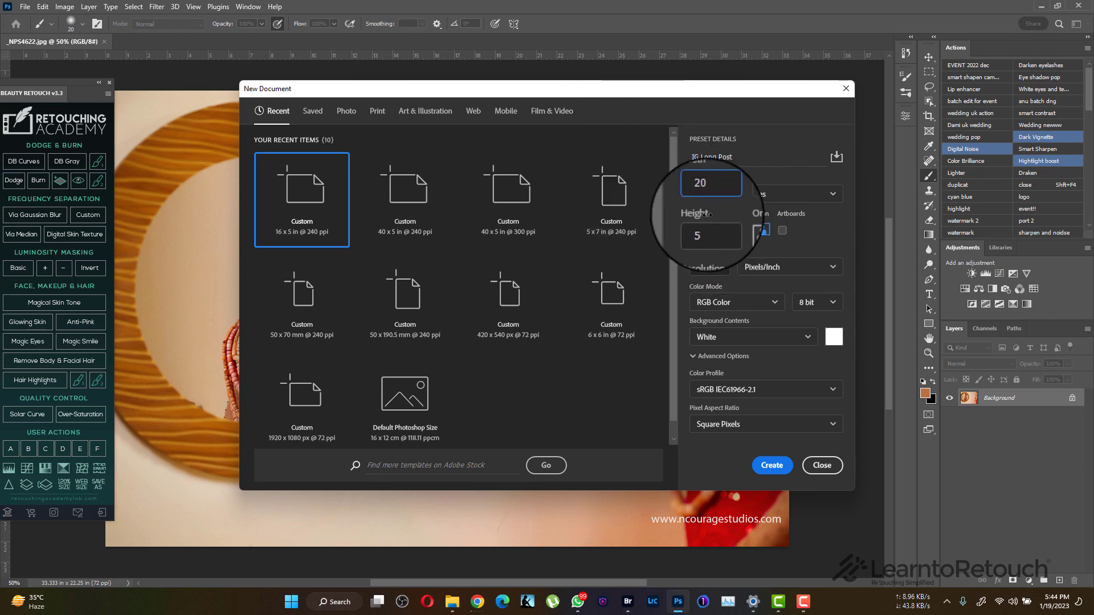
text(20)
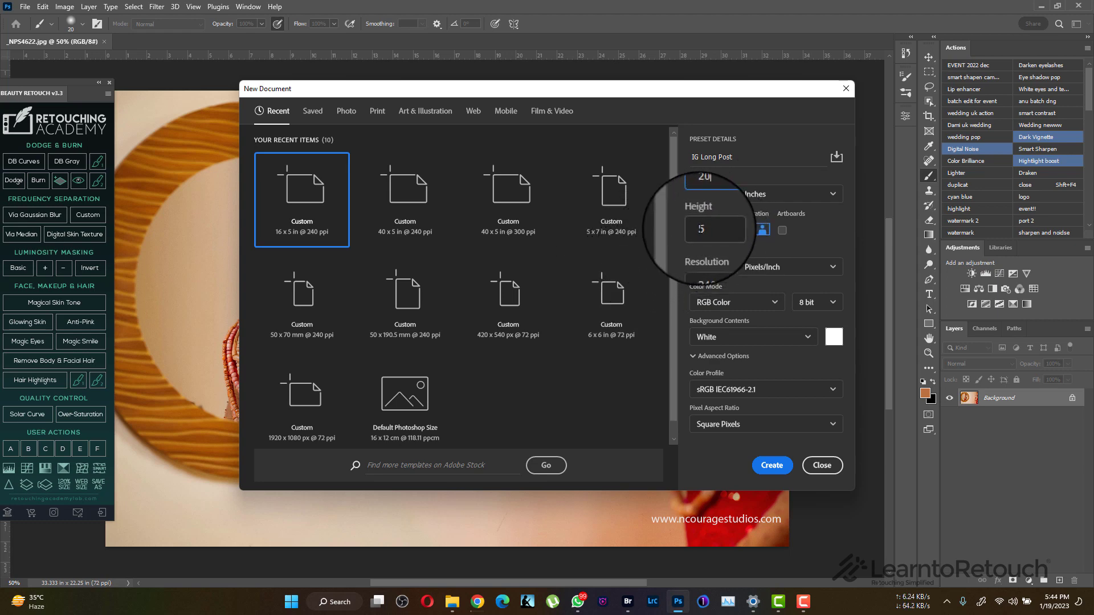
click(776, 466)
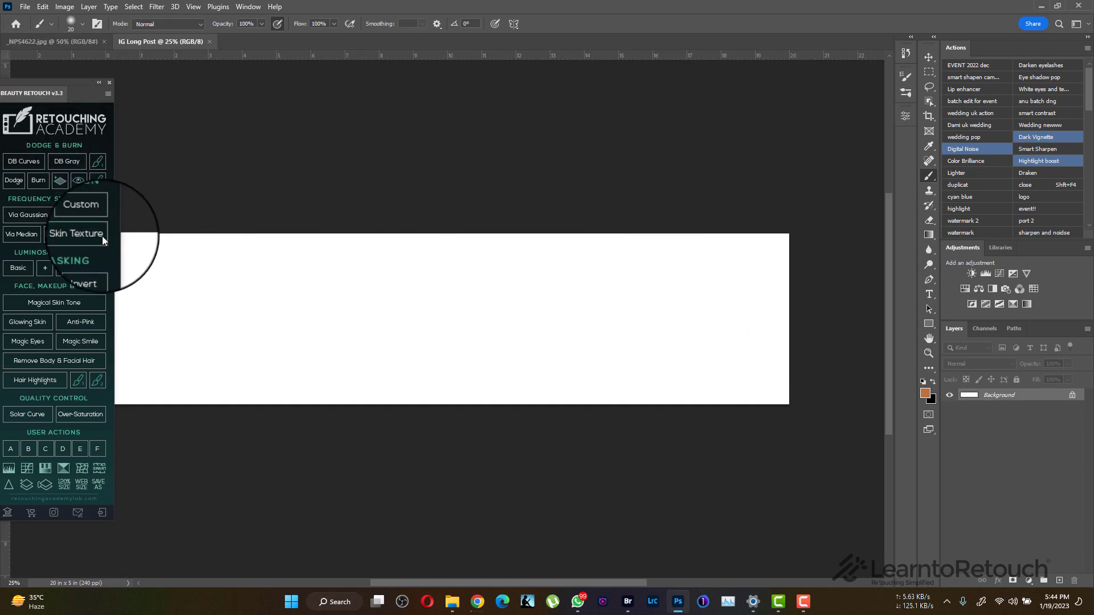
Collapse the retouching panel to an icon and place the first vertical guide at 4 inches.
drag(21, 82, 63, 204)
click(152, 204)
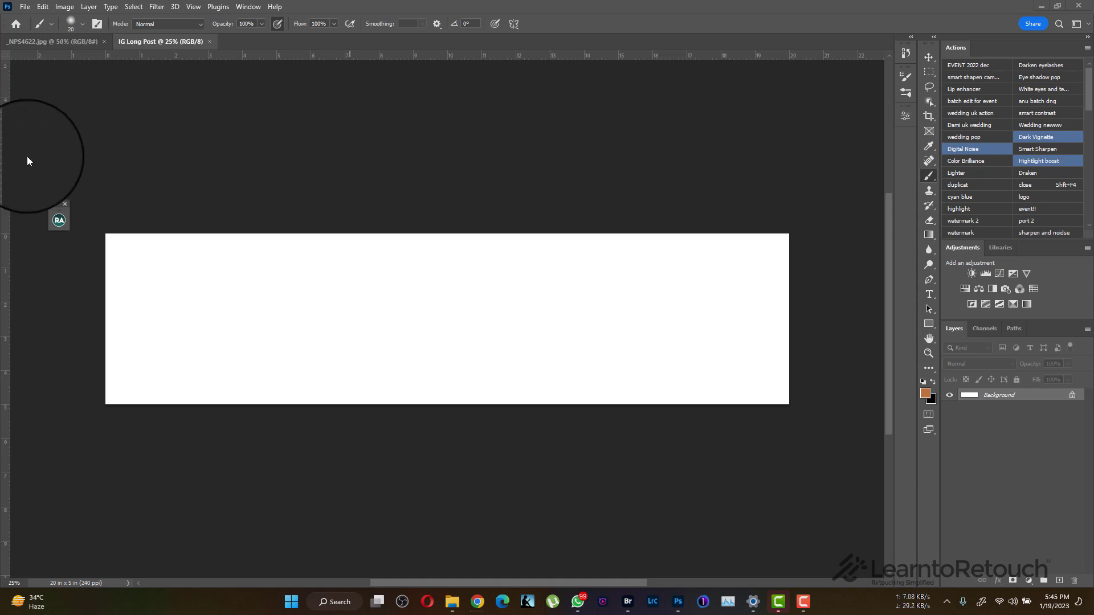
mouse_move(2, 182)
mouse_down()
mouse_move(163, 183)
mouse_move(2, 182)
mouse_up()
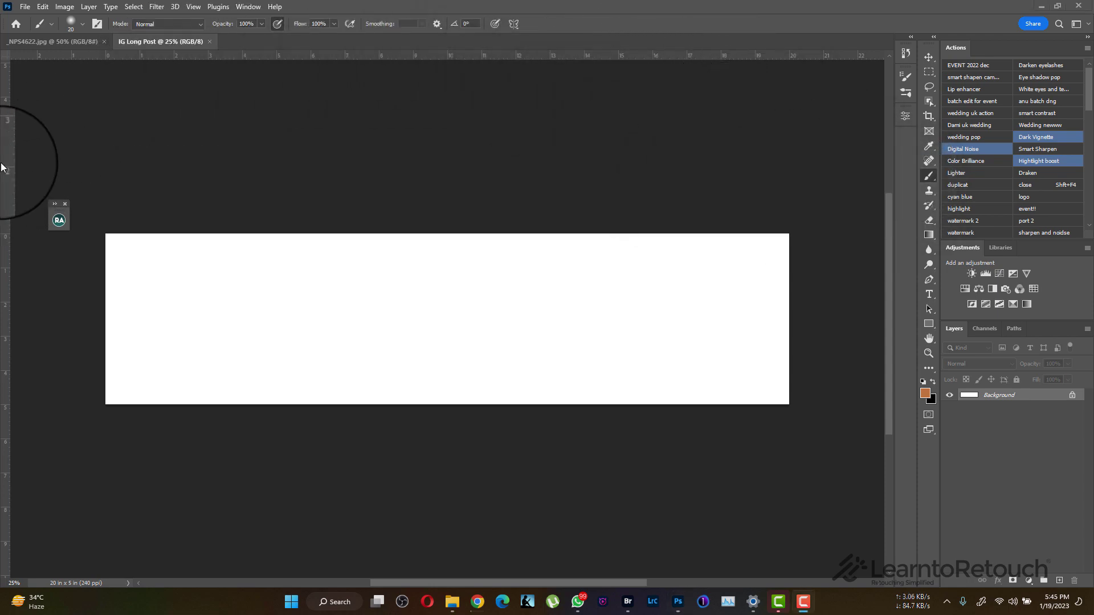
drag(3, 165, 243, 163)
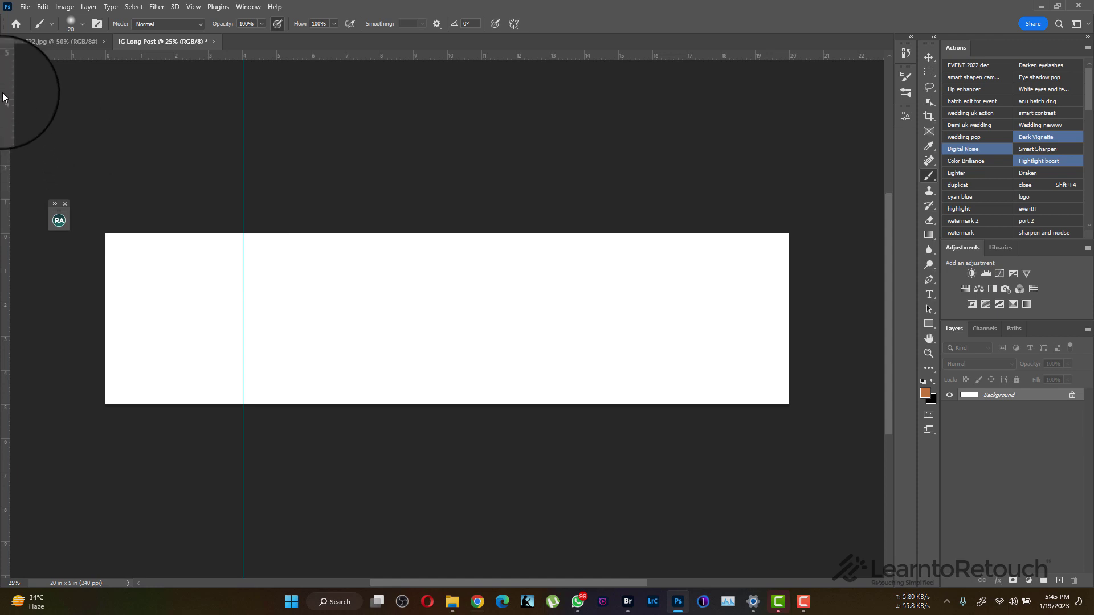
Confirm inch ruler units and add vertical guides at 8, 12 and 16 inches.
right_click(48, 55)
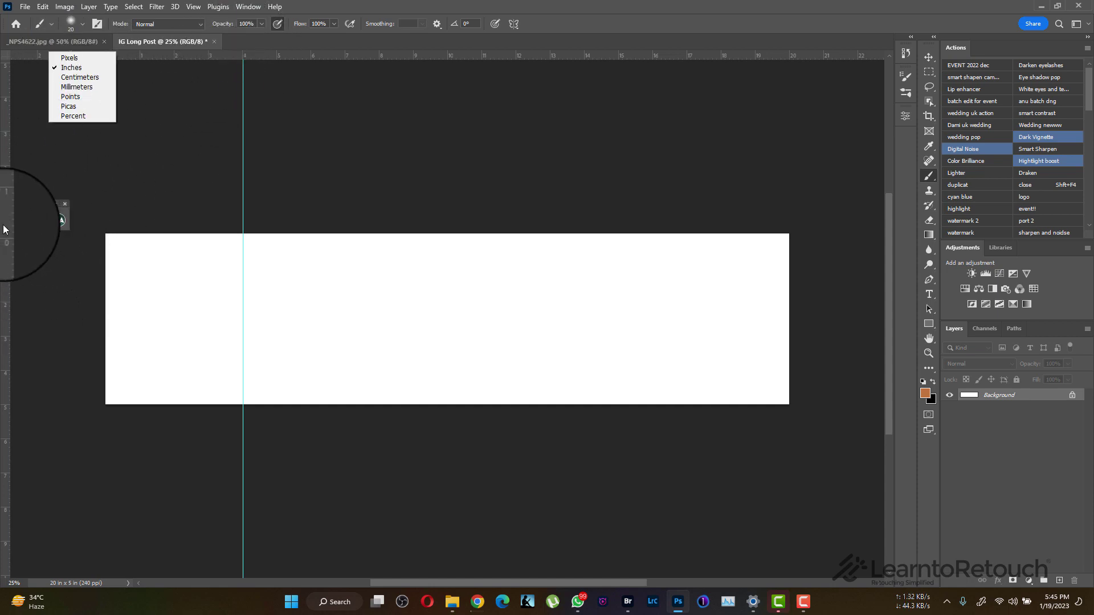
drag(5, 234, 380, 194)
mouse_move(6, 251)
mouse_down()
mouse_move(354, 232)
mouse_move(565, 188)
mouse_move(513, 213)
mouse_move(506, 199)
mouse_move(516, 199)
mouse_up()
key(Escape)
mouse_move(6, 291)
mouse_down()
mouse_move(695, 220)
mouse_move(653, 213)
mouse_up()
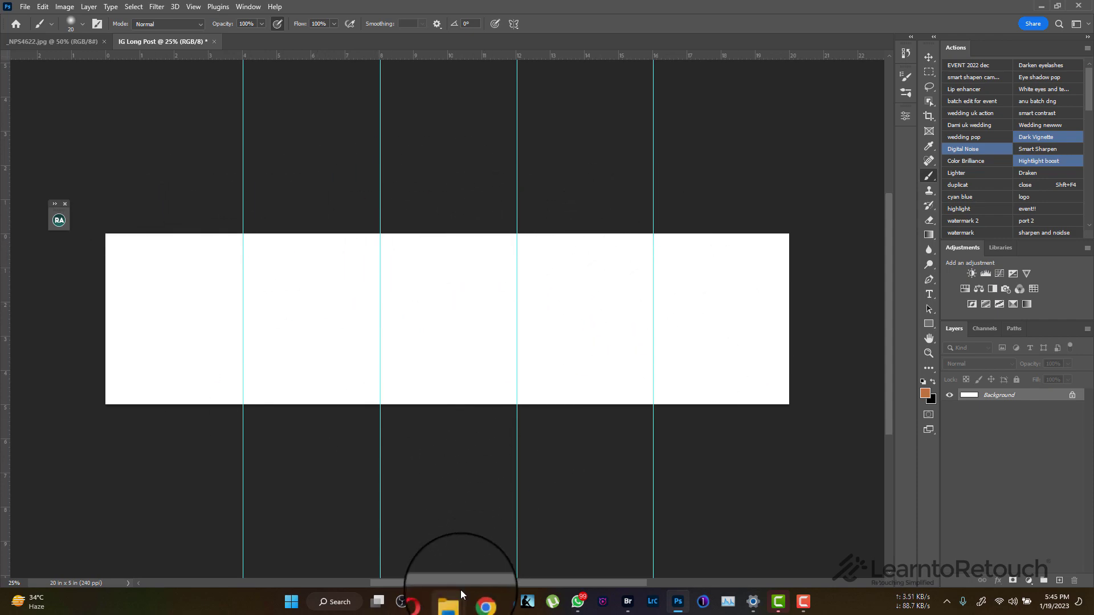
In the 18th January folder, select the nine bridal photos _NPS4605 through _NPS4673.
mouse_move(460, 589)
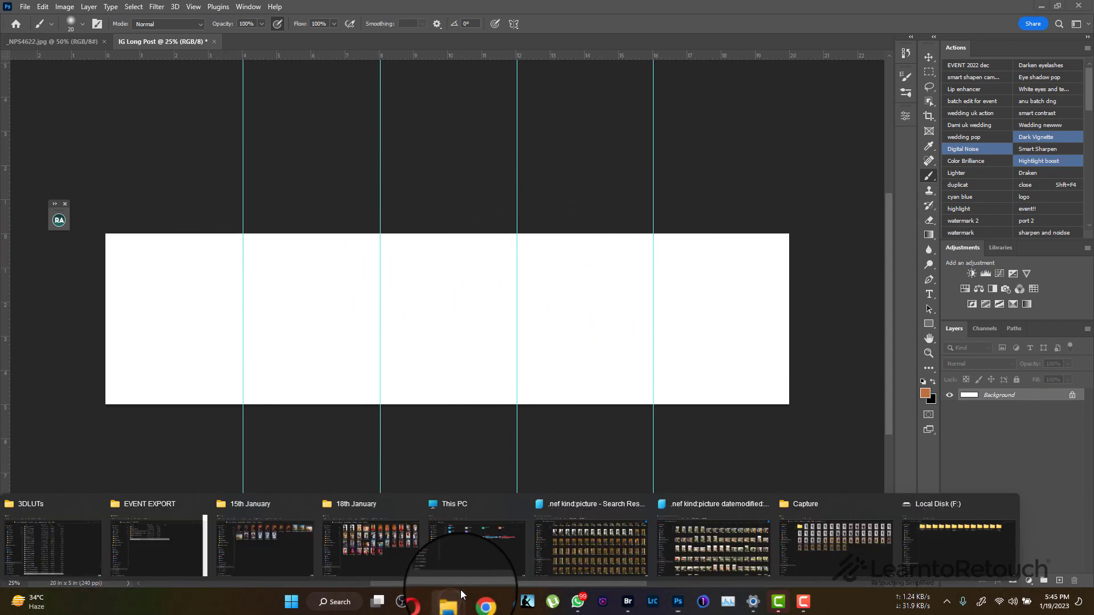
click(374, 541)
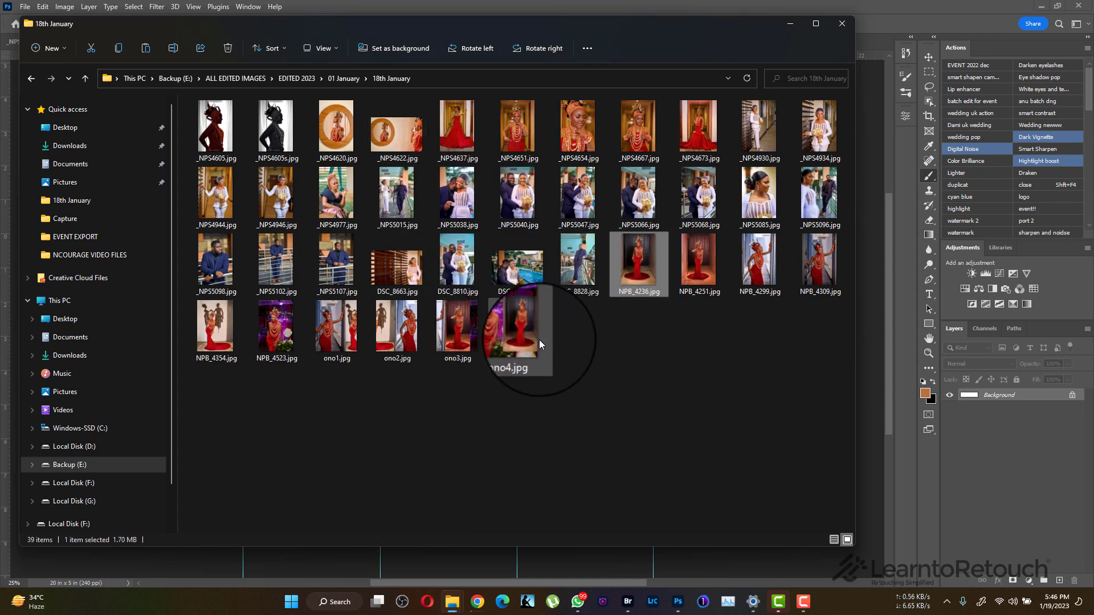
drag(605, 319, 849, 268)
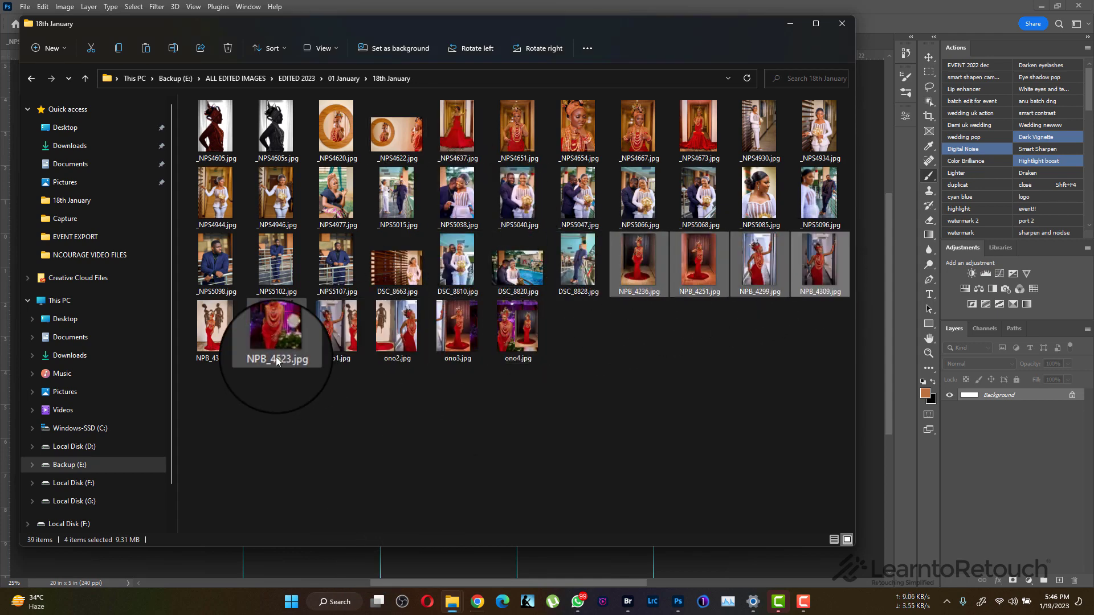
shift+click(277, 336)
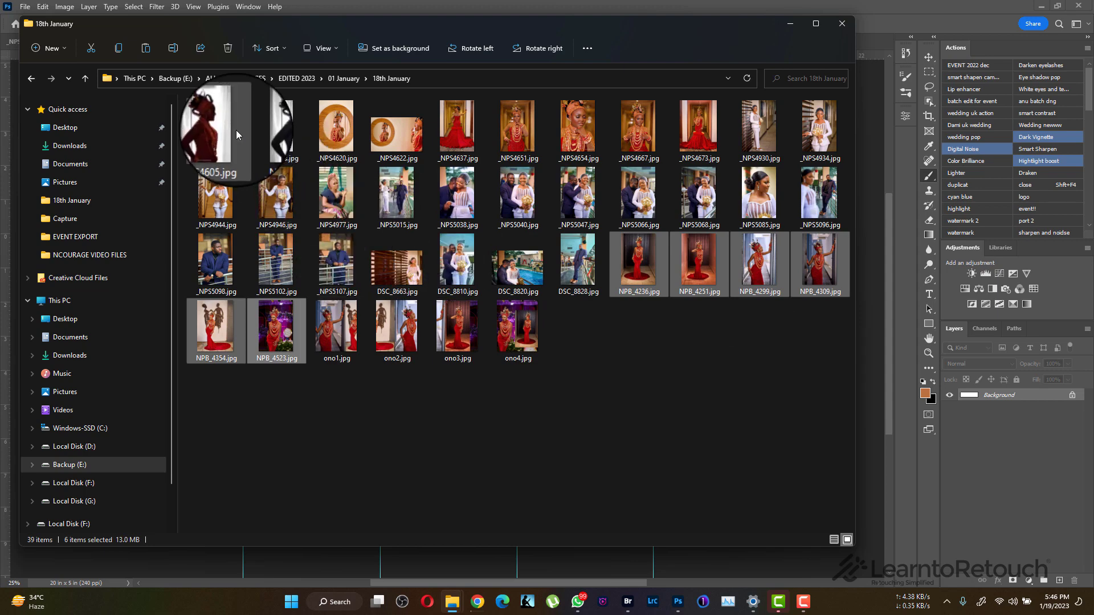
ctrl+click(276, 126)
ctrl+click(207, 118)
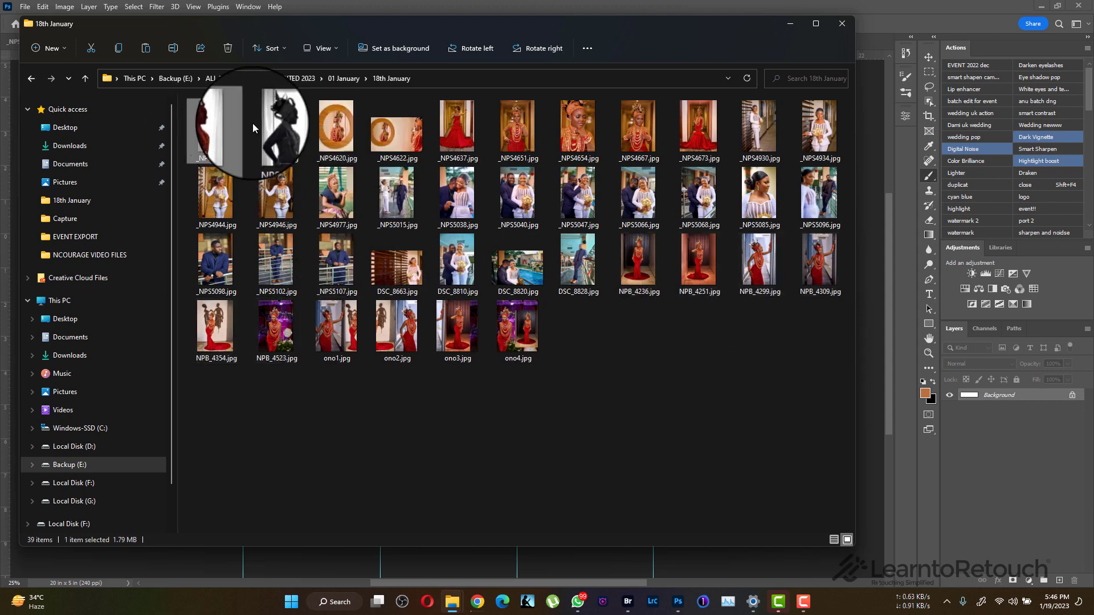
shift+click(712, 136)
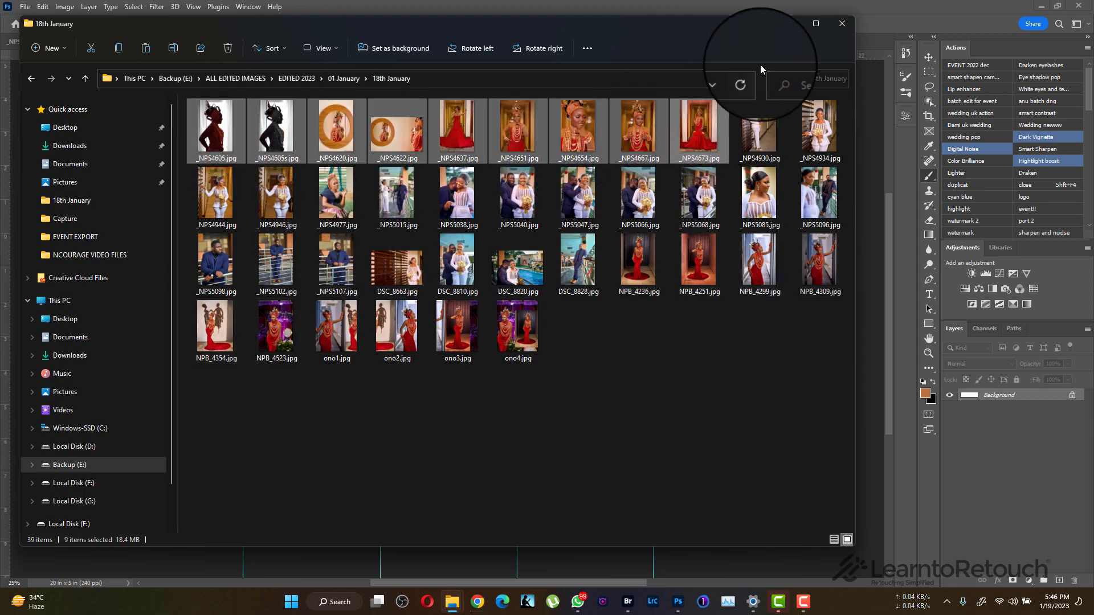
Drag the nine selected photos into the IG Long Post document.
click(816, 23)
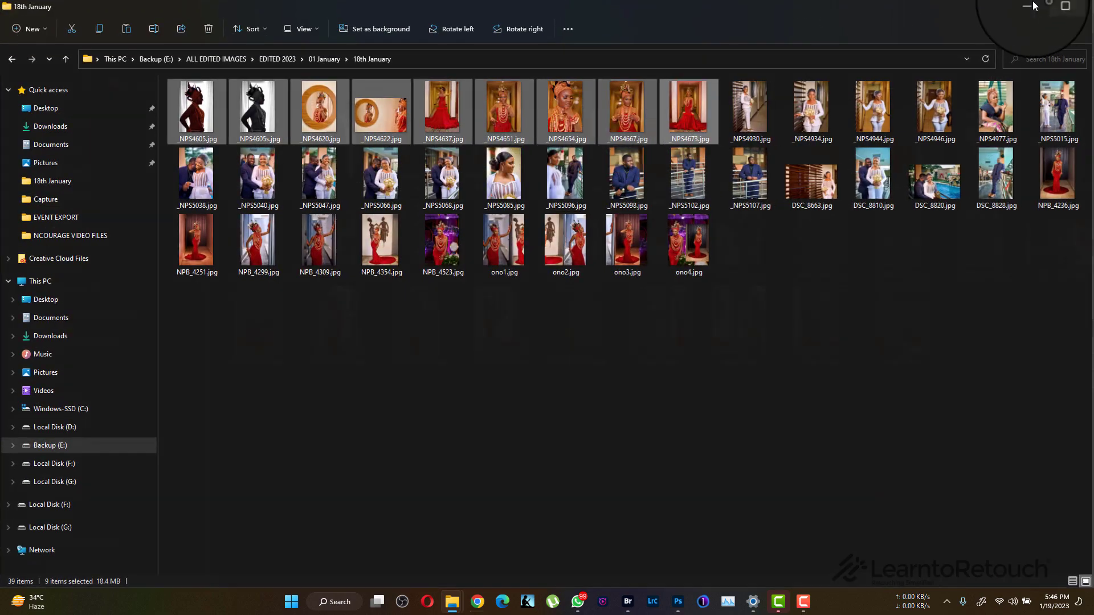
click(1068, 12)
drag(874, 197, 874, 405)
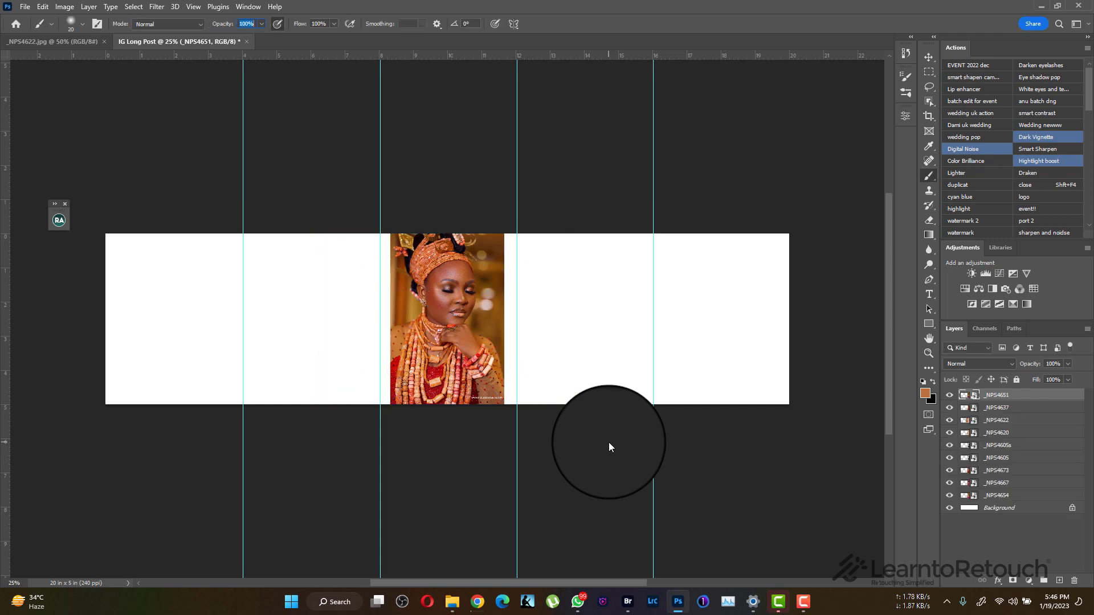
Hide all photo layers and move _NPS4654 to the banner's left edge.
alt+click(949, 509)
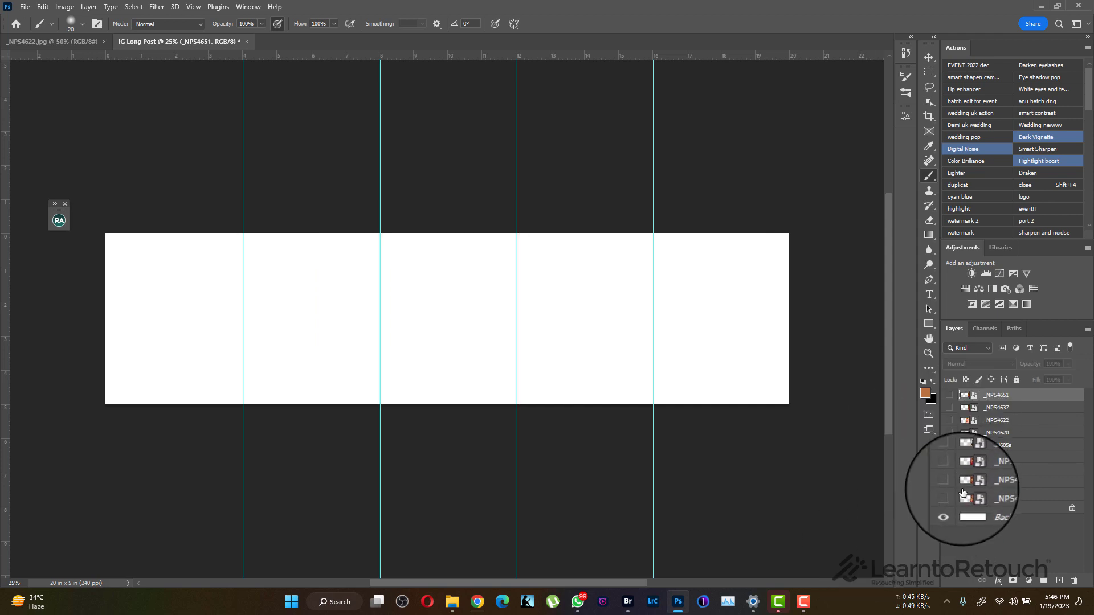
click(997, 483)
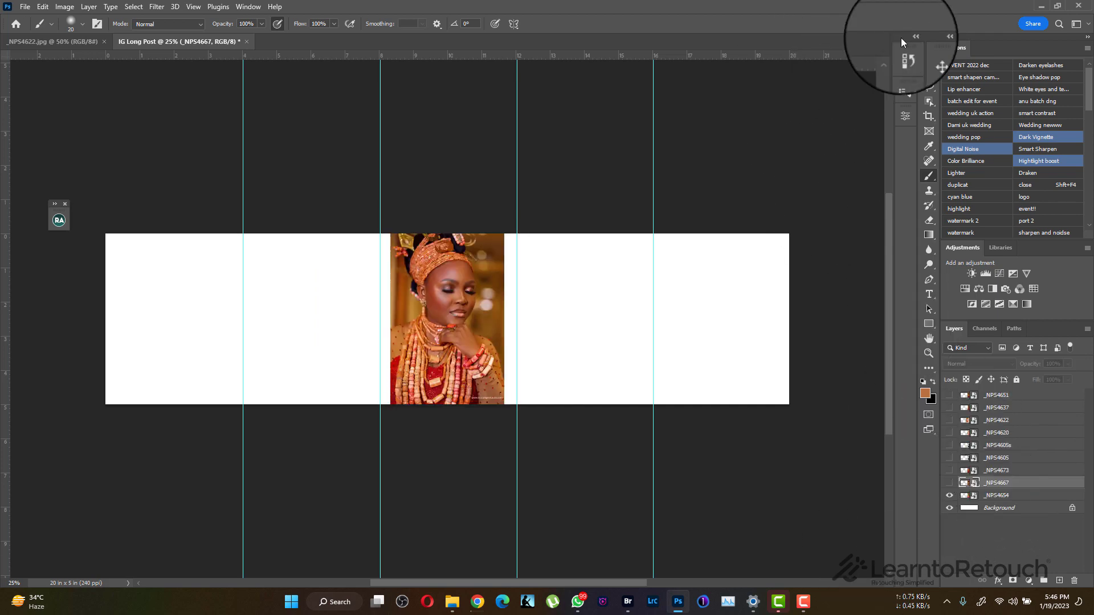
click(928, 57)
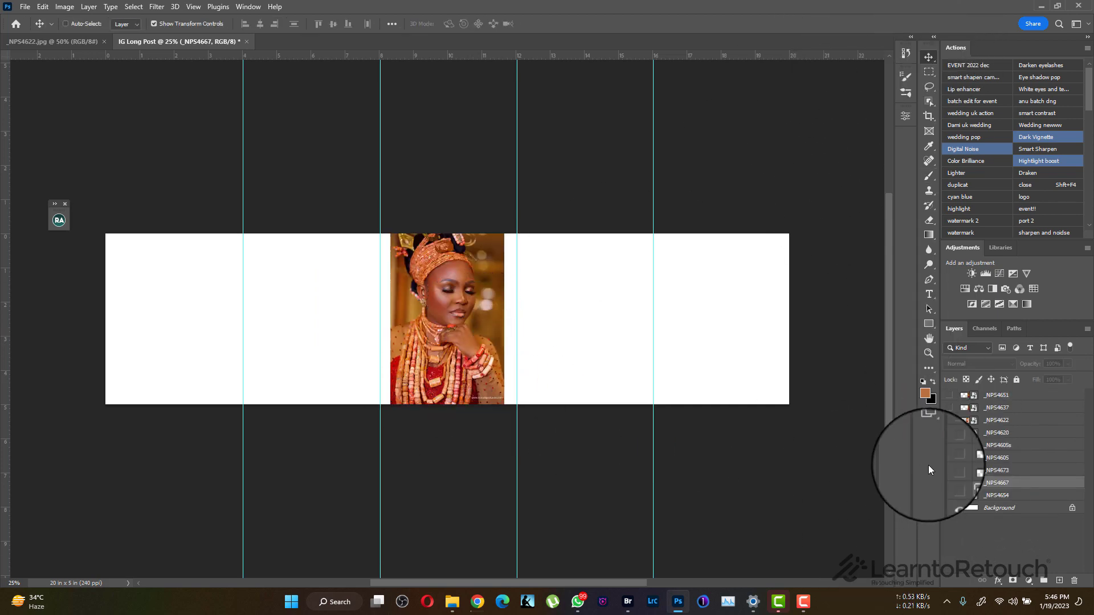
click(1007, 496)
drag(455, 349, 190, 327)
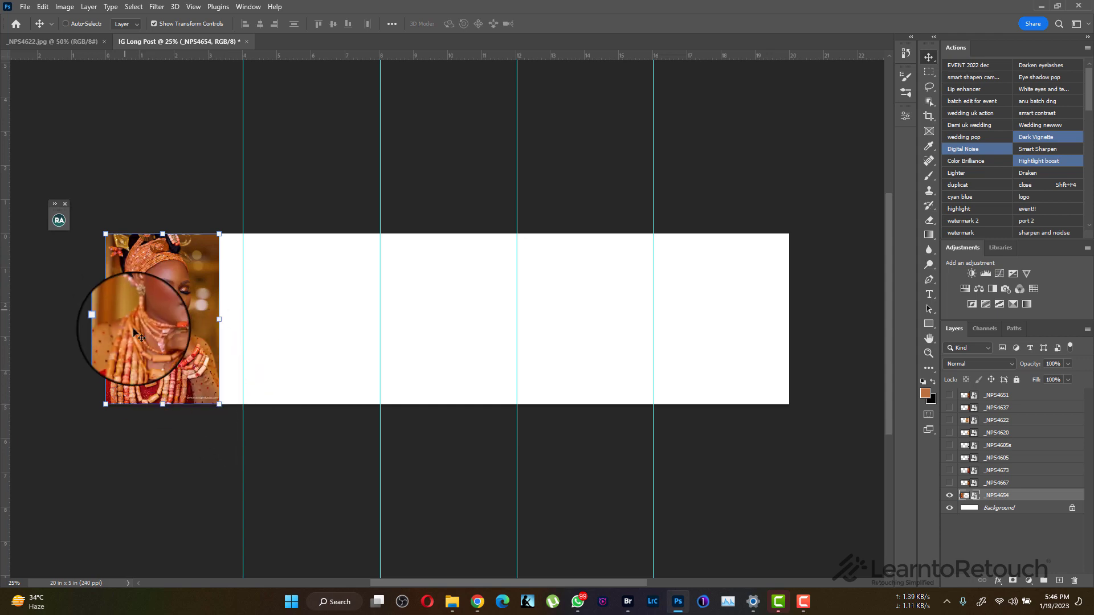
Scale _NPS4654 to fill the first 4-inch panel, then show _NPS4667.
drag(219, 403, 239, 434)
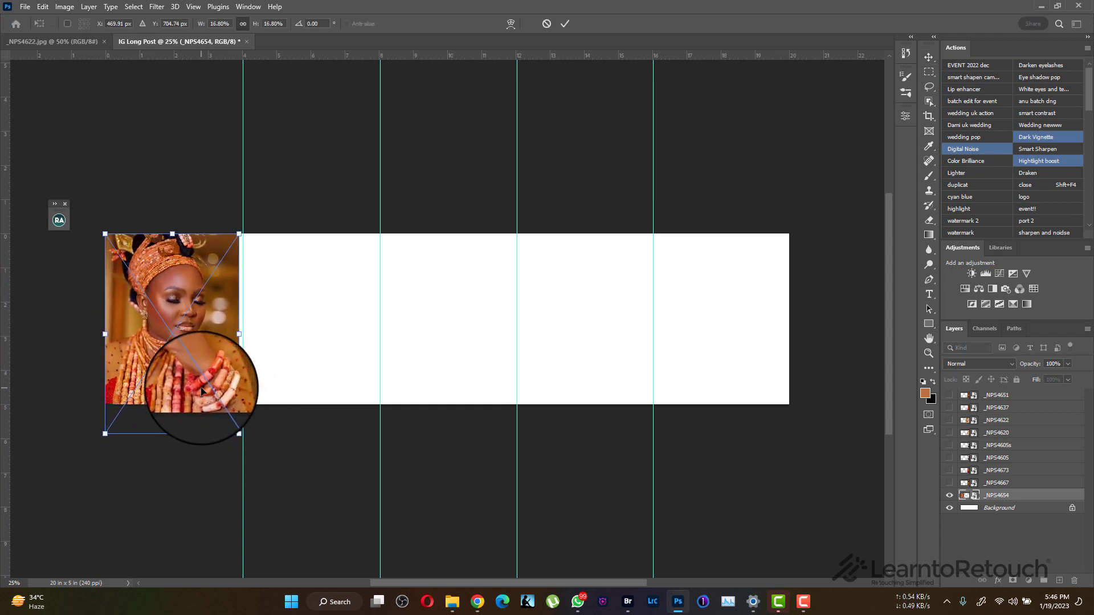
drag(201, 388, 202, 383)
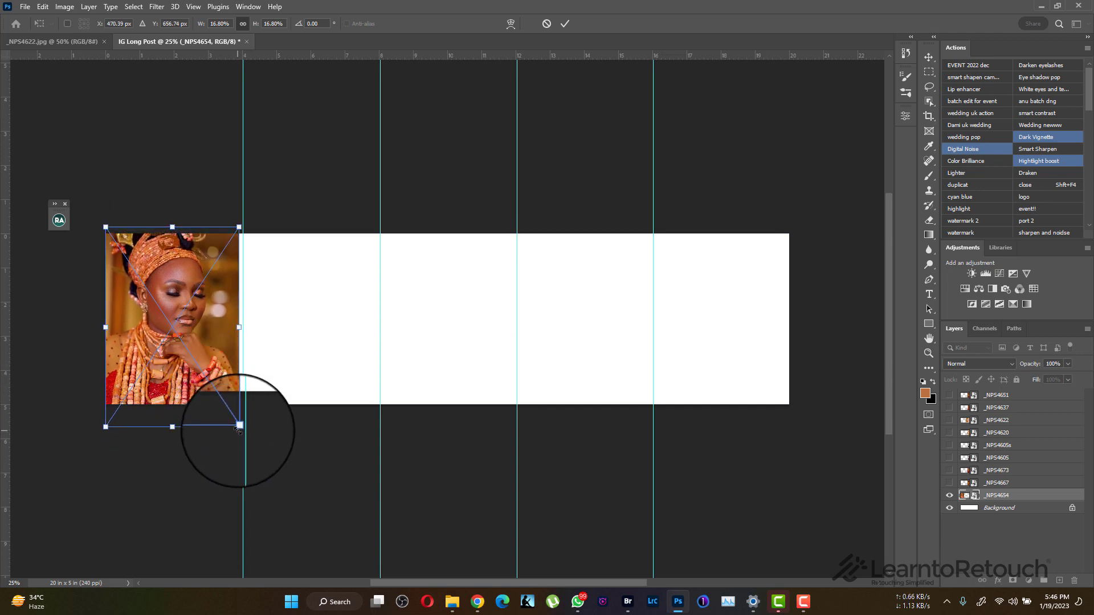
drag(239, 431, 243, 433)
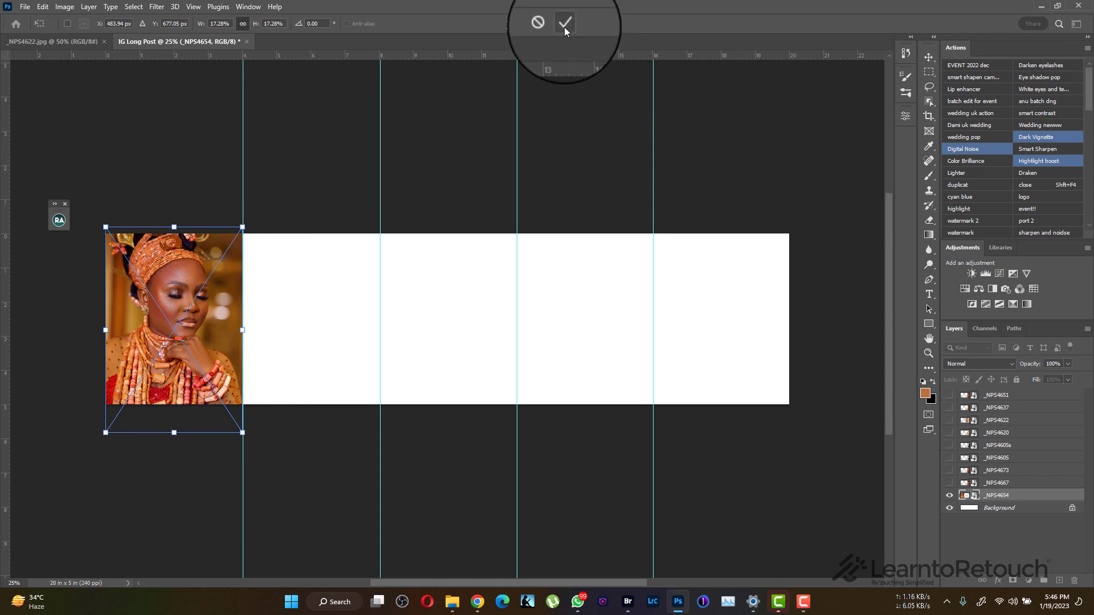
click(564, 26)
click(952, 485)
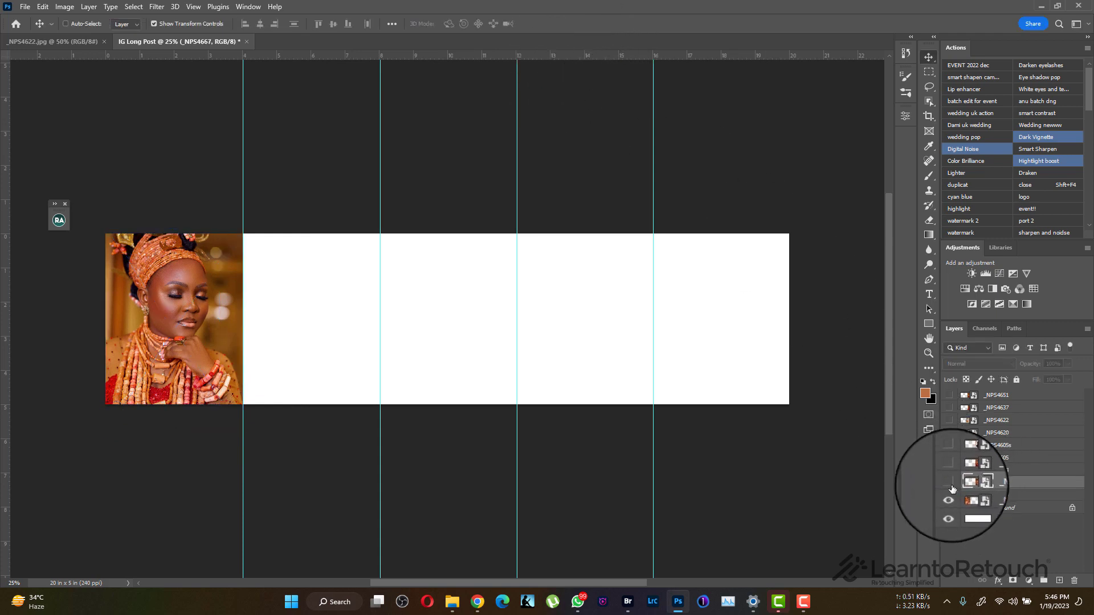
click(949, 484)
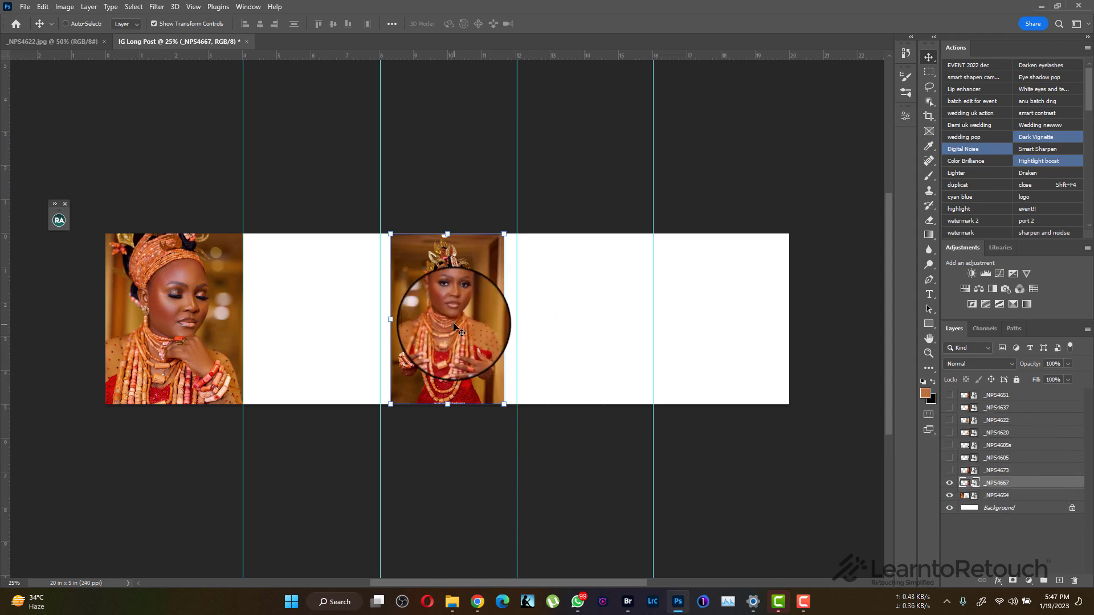
Move _NPS4667 left and scale it down into the second panel.
drag(449, 316, 274, 325)
key(ctrl+t)
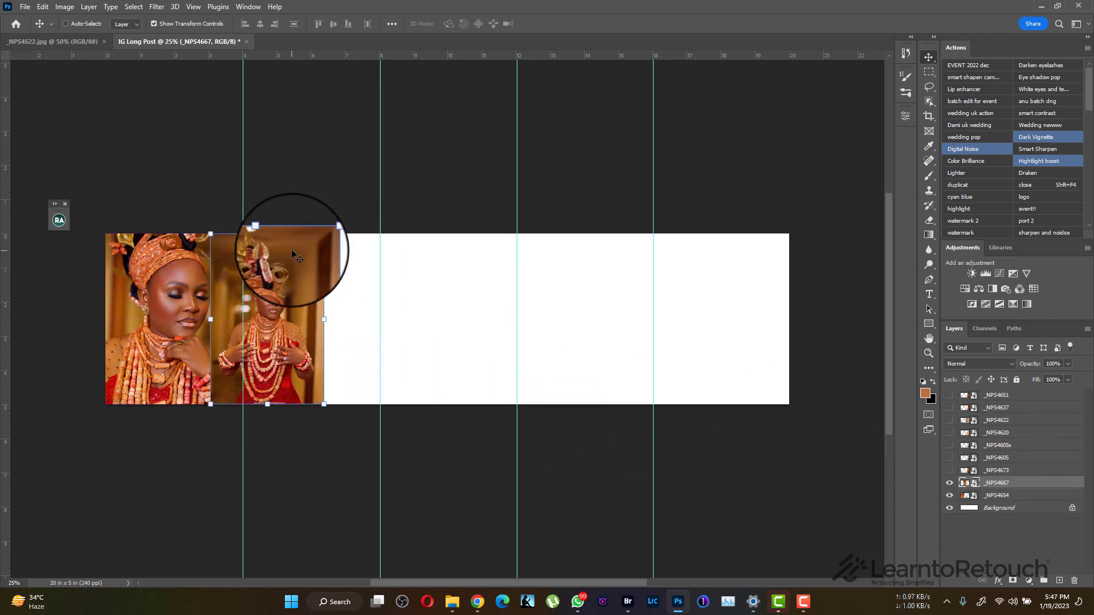
drag(266, 234, 265, 263)
mouse_move(285, 343)
mouse_down()
mouse_move(278, 329)
mouse_move(285, 335)
mouse_up()
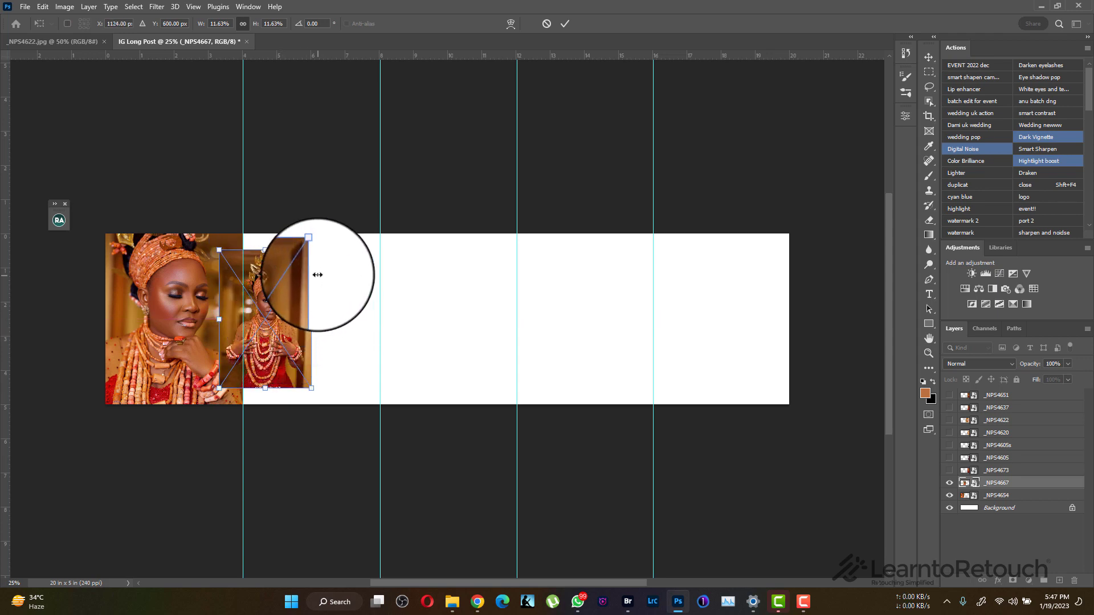
click(566, 23)
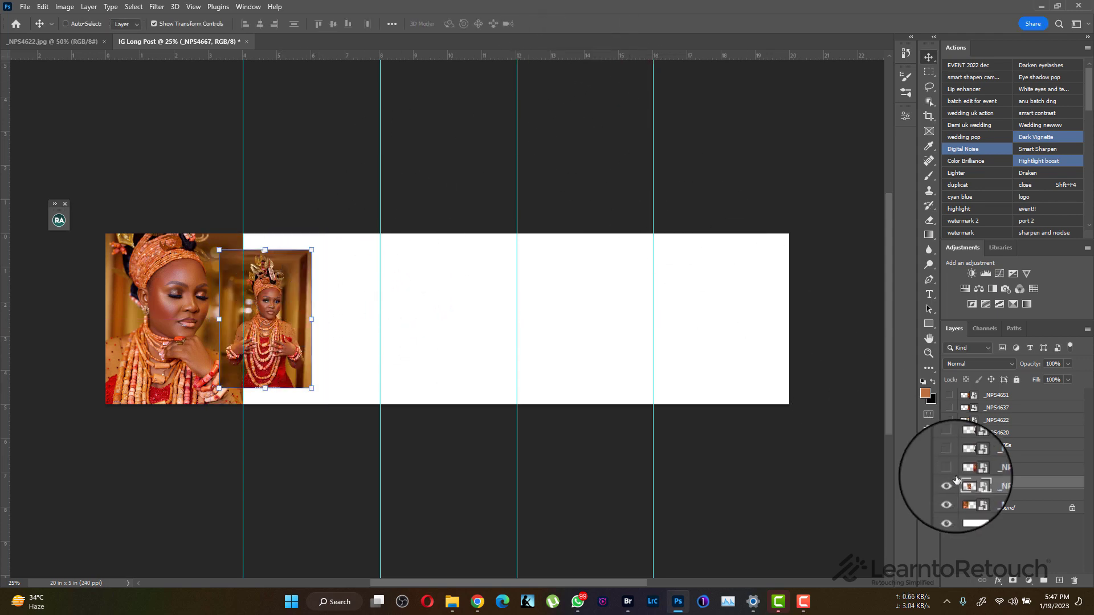
Show _NPS4673, stack it below _NPS4667, and scale it to 17.36% straddling the 8-inch guide.
click(997, 470)
click(949, 470)
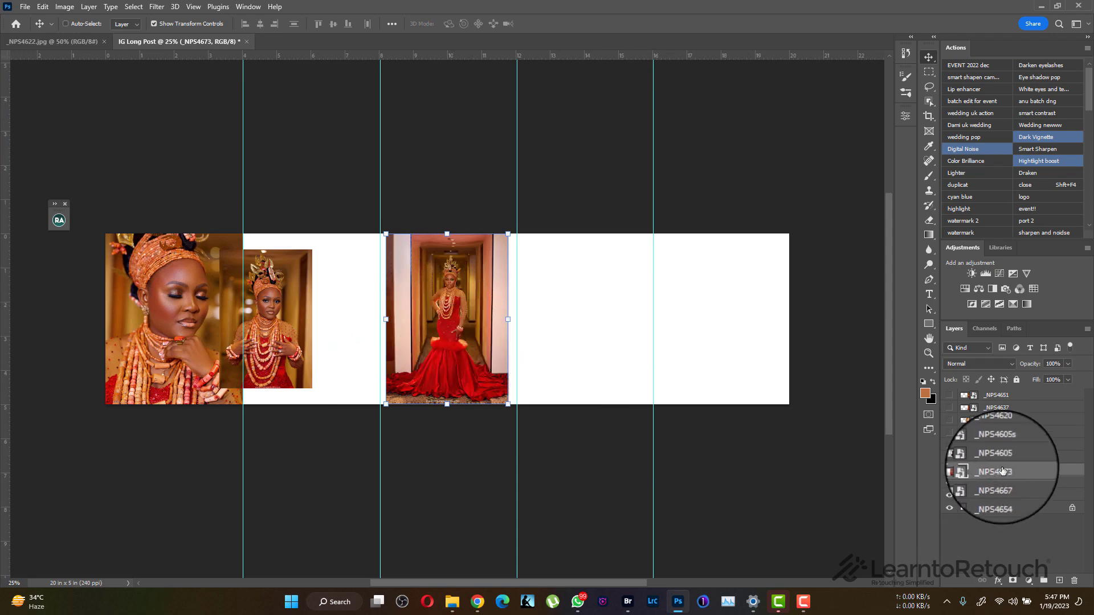
drag(1011, 473, 1009, 488)
drag(441, 318, 301, 313)
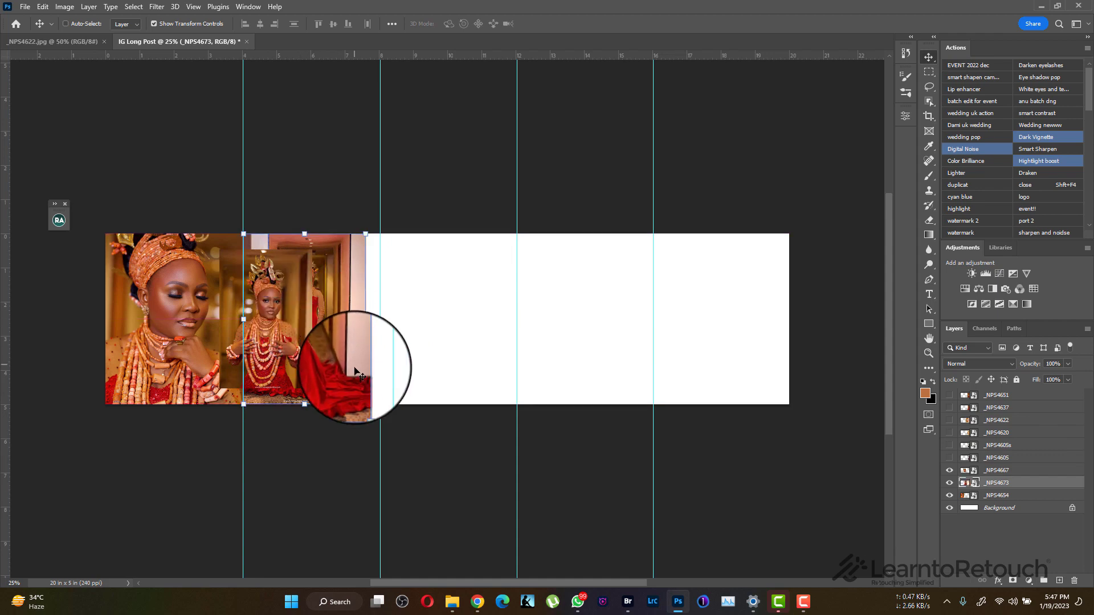
drag(365, 404, 378, 317)
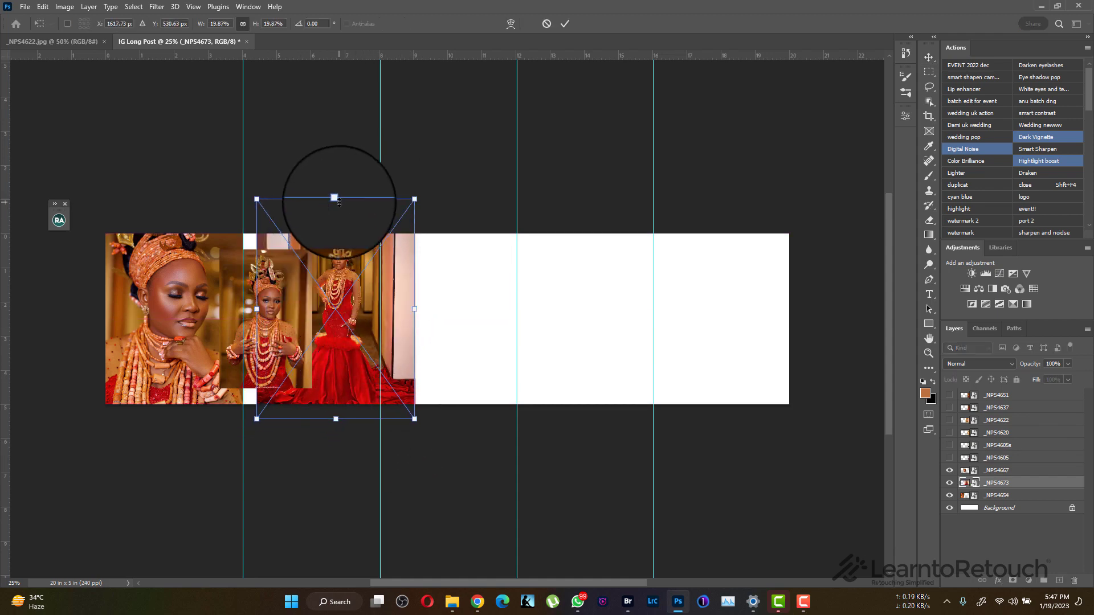
drag(335, 204, 342, 223)
drag(372, 293, 377, 291)
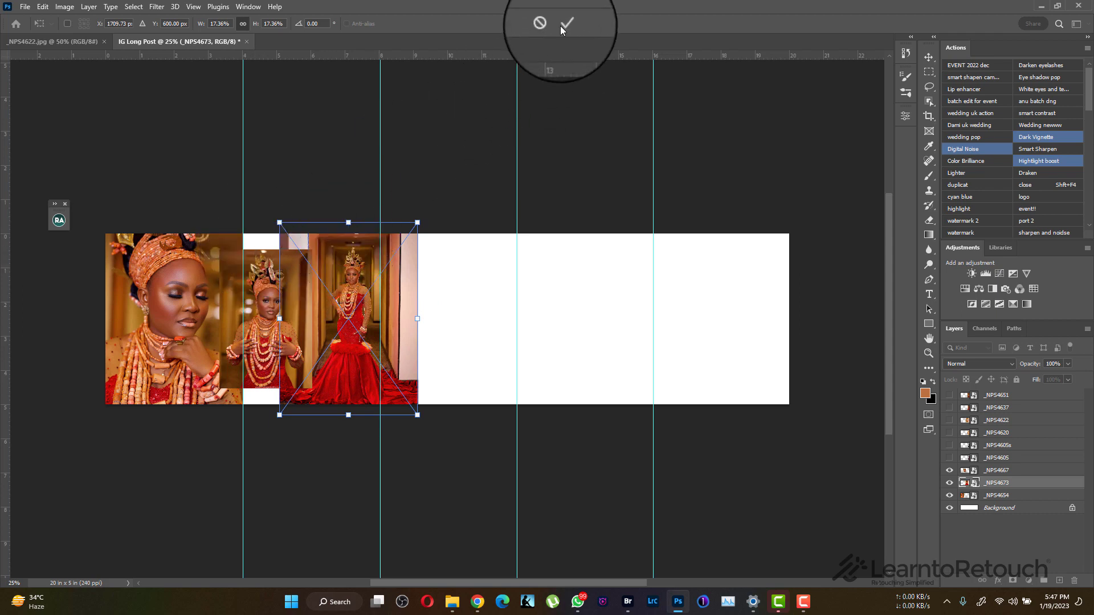
key(Return)
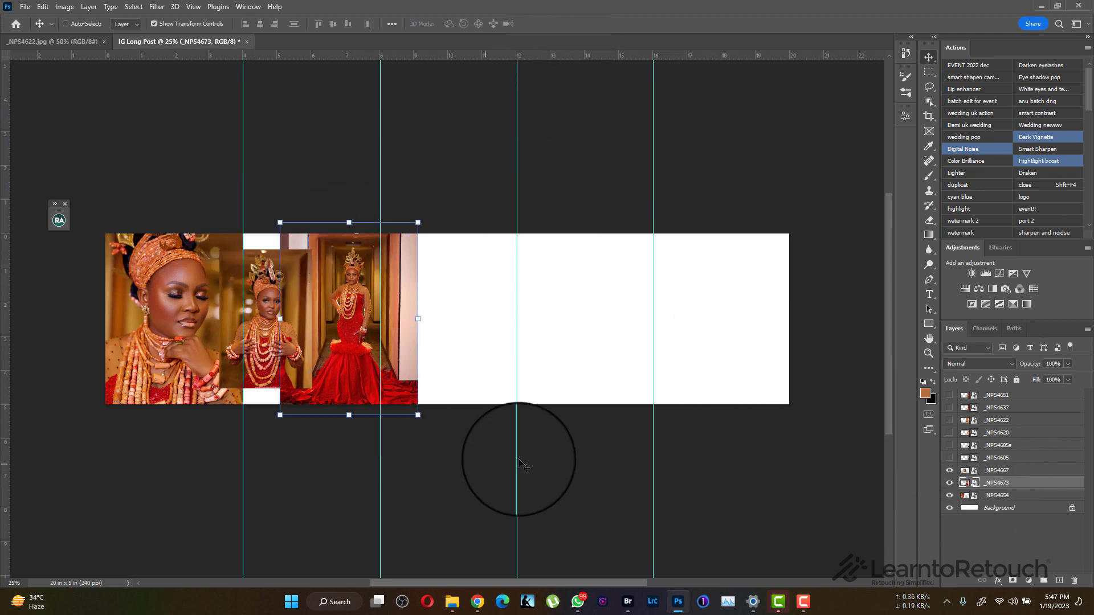
Hide the placed photos, duplicate _NPS4654 and hide the copy.
click(949, 483)
click(949, 470)
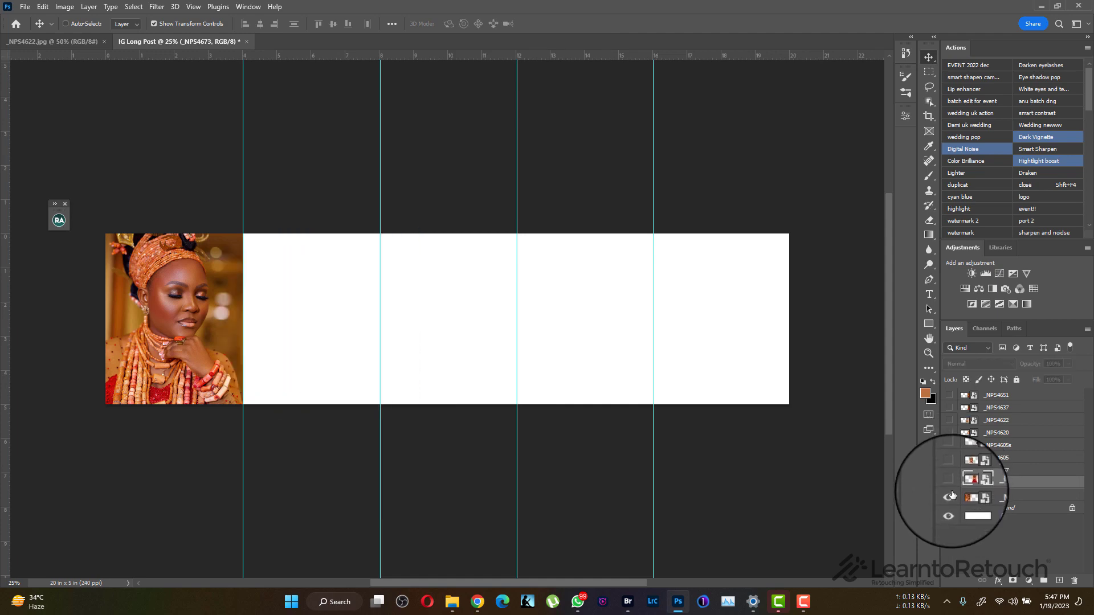
click(949, 495)
click(977, 495)
click(950, 496)
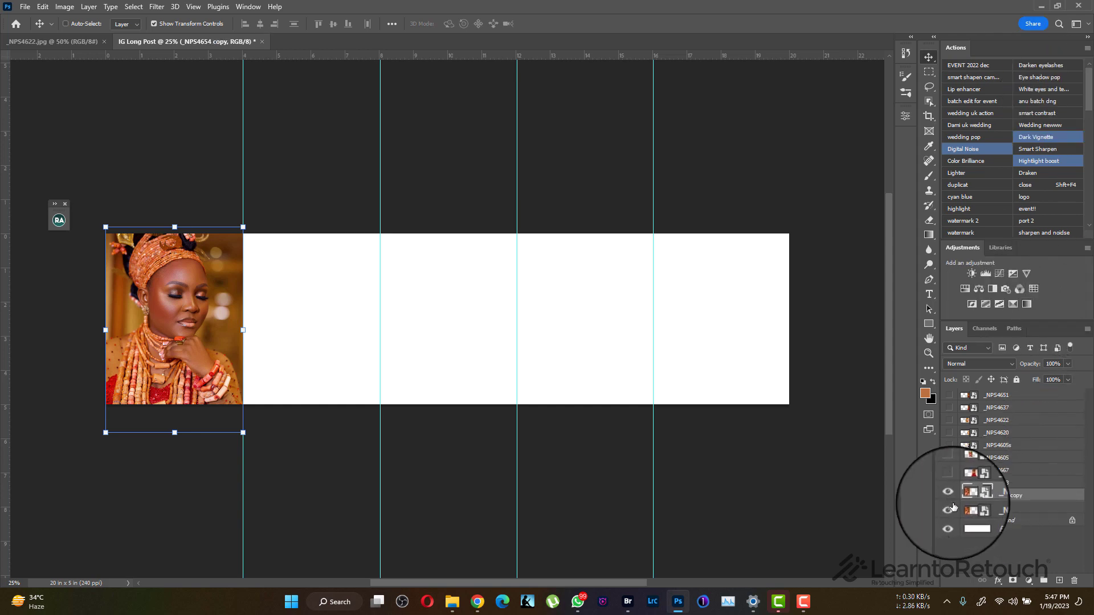
click(949, 496)
Stretch the original _NPS4654 across the whole banner and re-show the other photos.
click(991, 508)
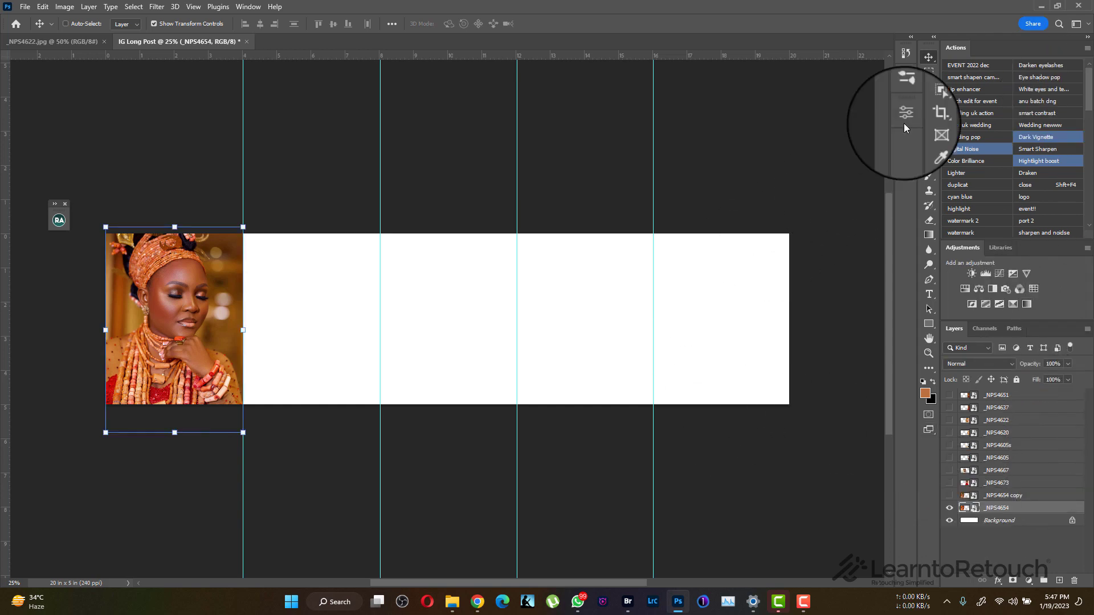
drag(246, 337, 871, 331)
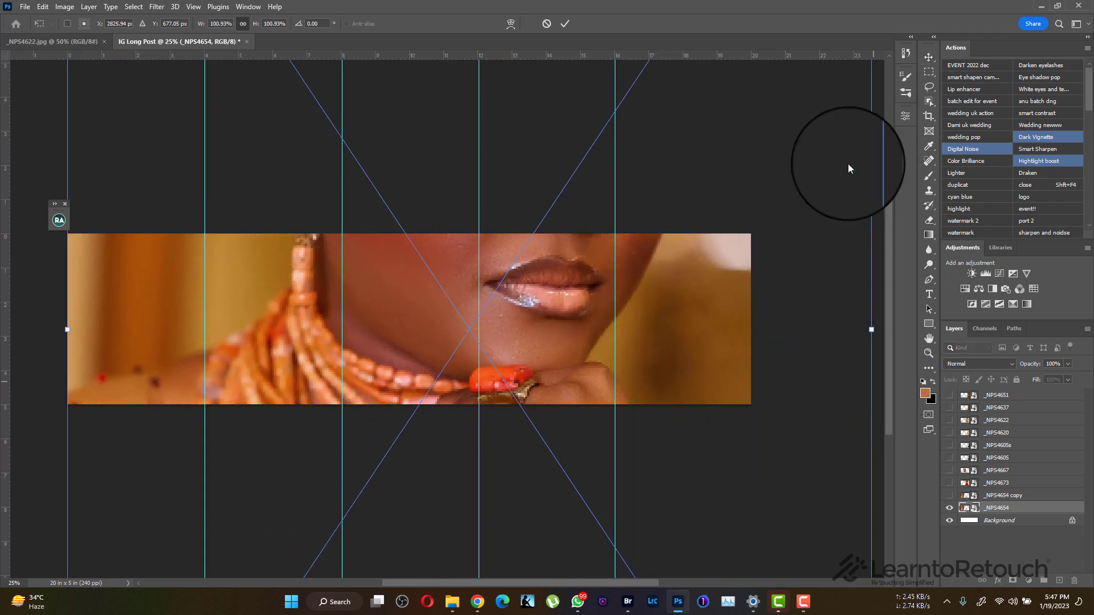
click(570, 26)
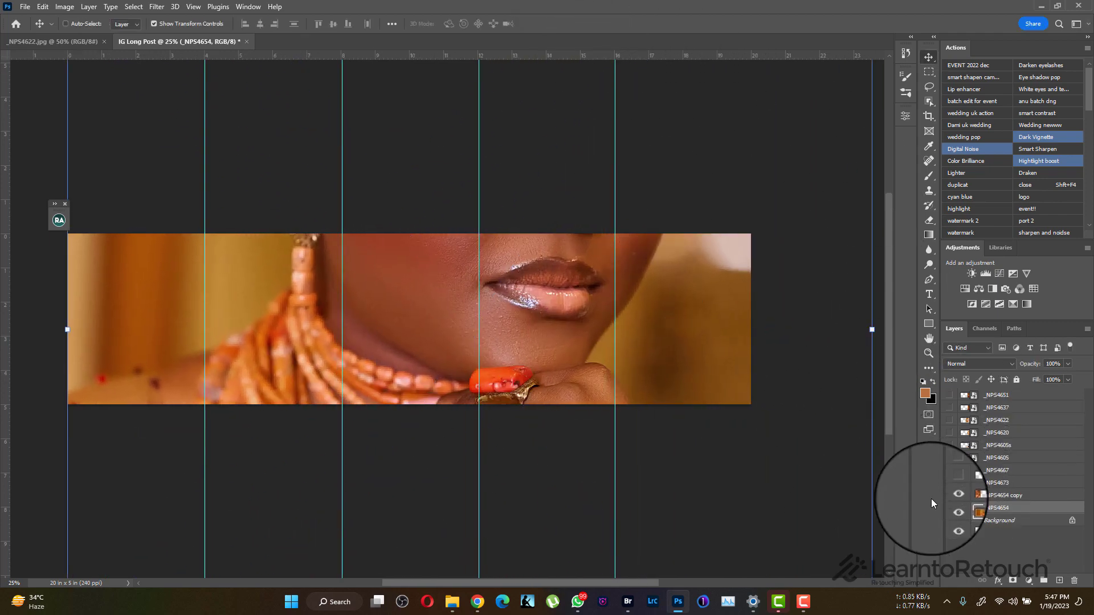
click(949, 484)
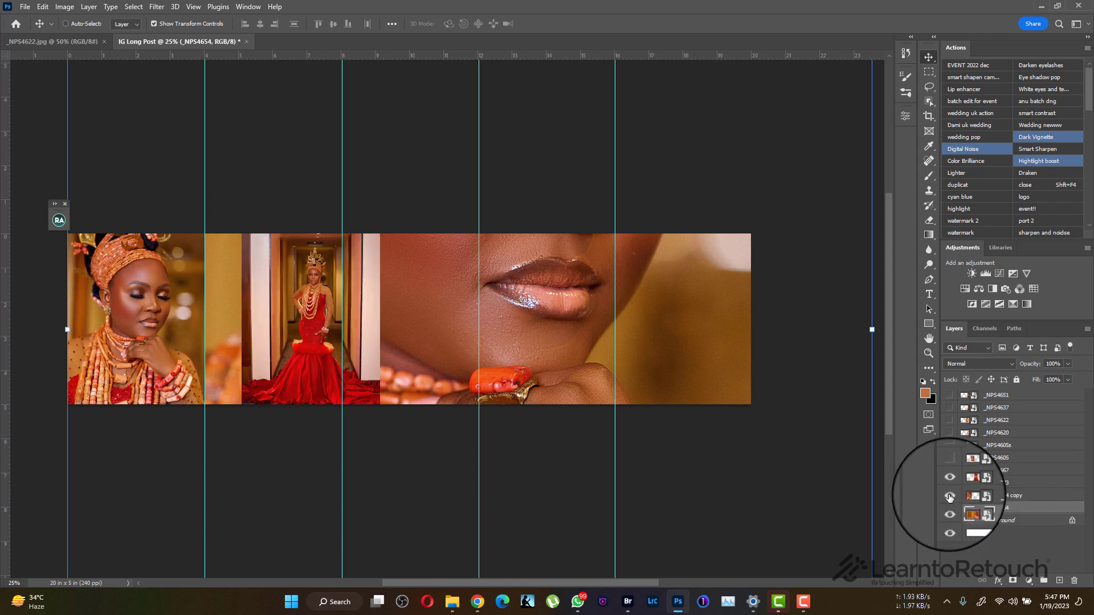
click(949, 470)
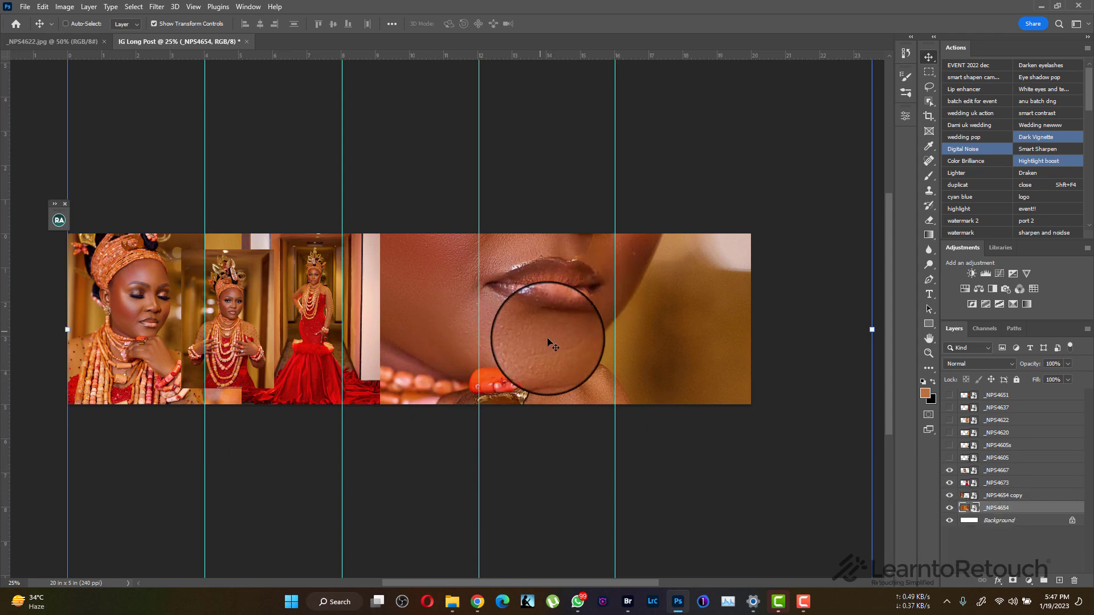
Apply a Gaussian Blur smart filter to the lips close-up background copy.
click(159, 7)
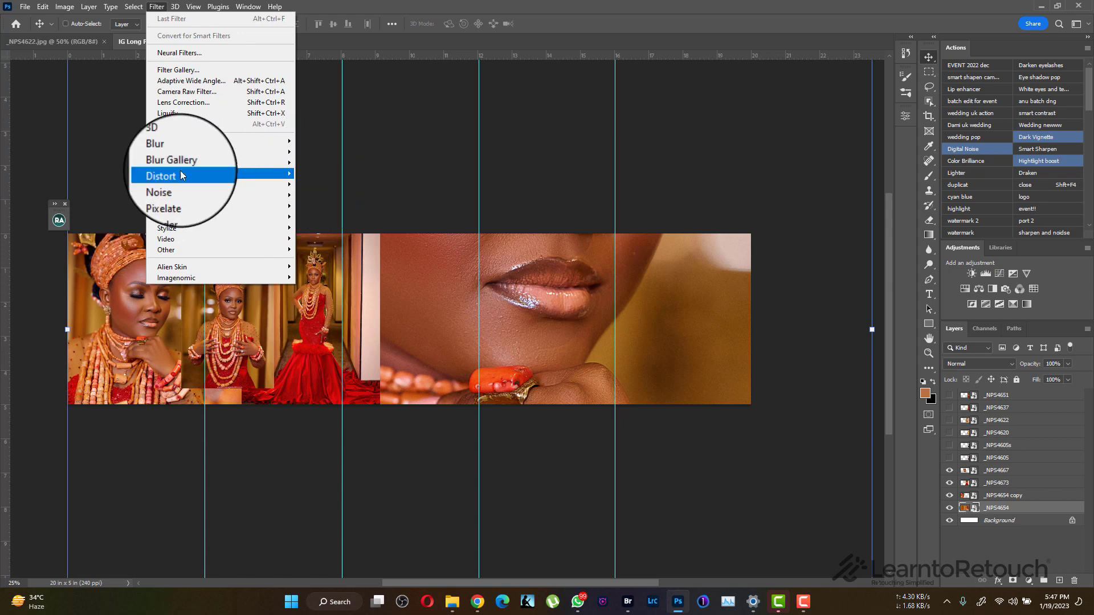
mouse_move(165, 151)
click(121, 196)
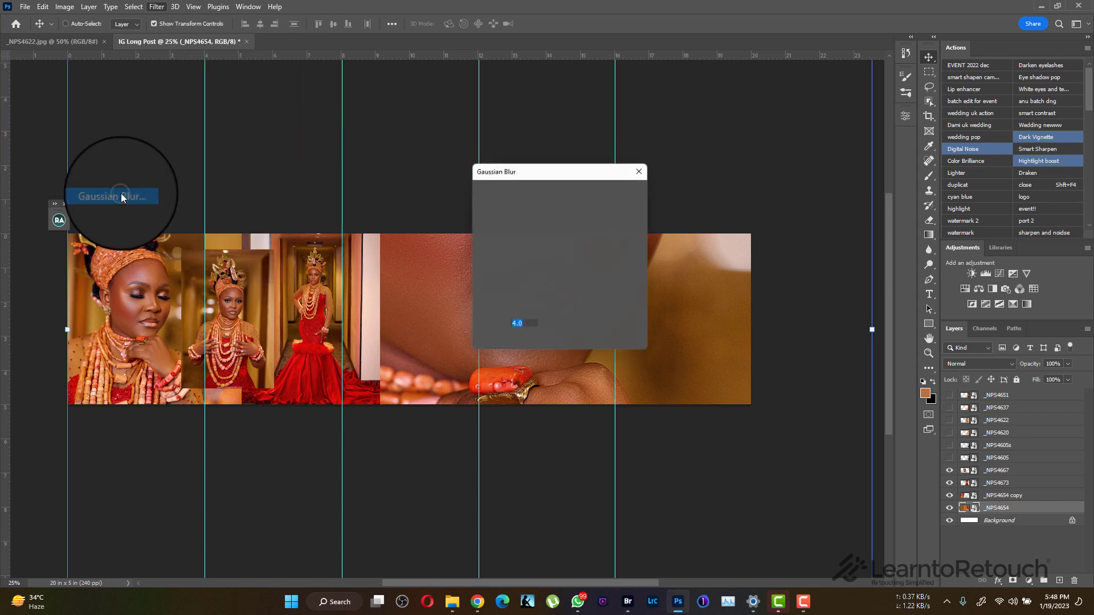
drag(548, 342, 554, 348)
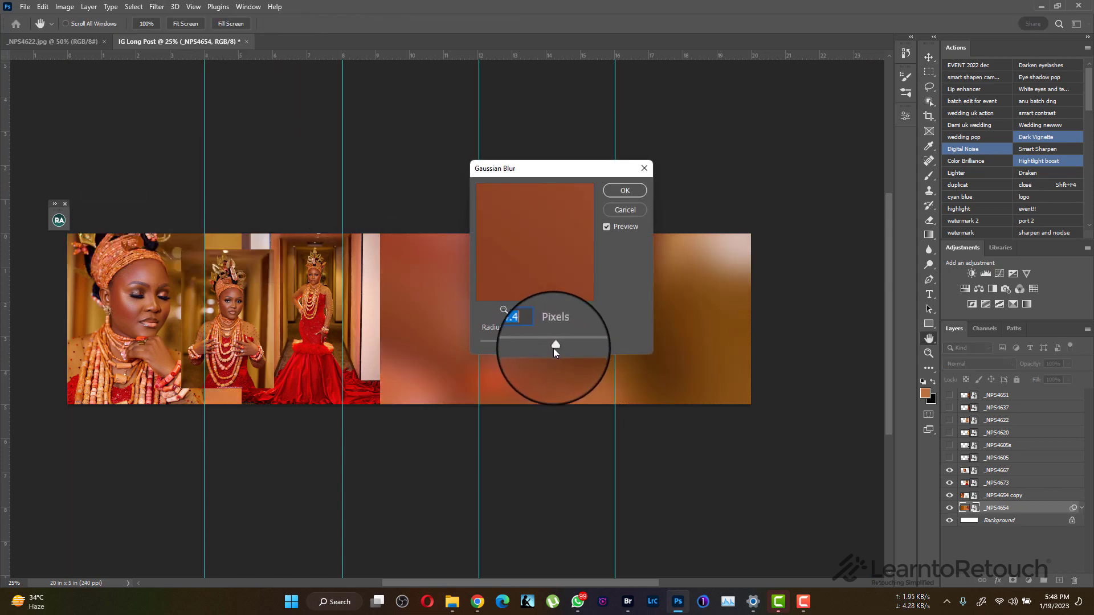
click(625, 190)
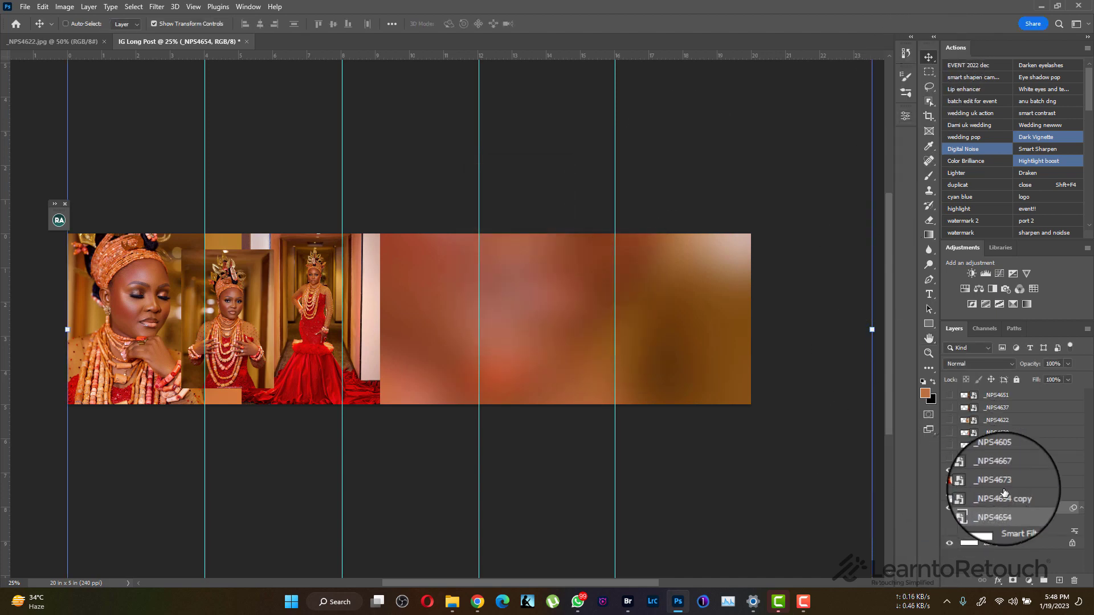
Show the _NPS4605 silhouette photo and resize it smaller in the middle panel.
click(997, 457)
click(949, 457)
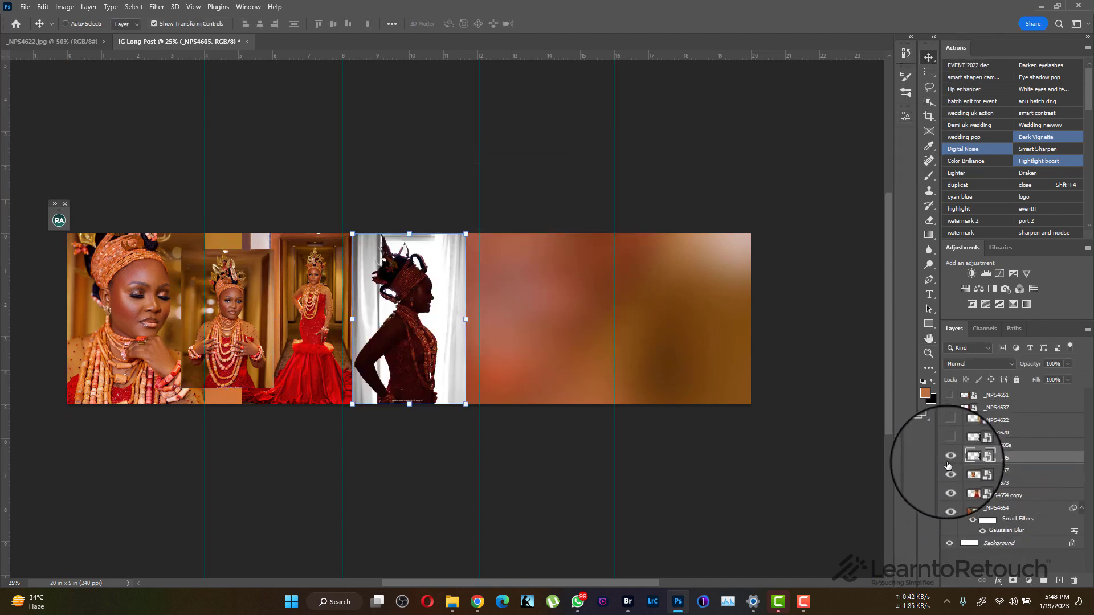
mouse_move(425, 338)
mouse_down()
mouse_move(451, 342)
mouse_move(478, 317)
mouse_move(417, 329)
mouse_up()
key(ctrl+t)
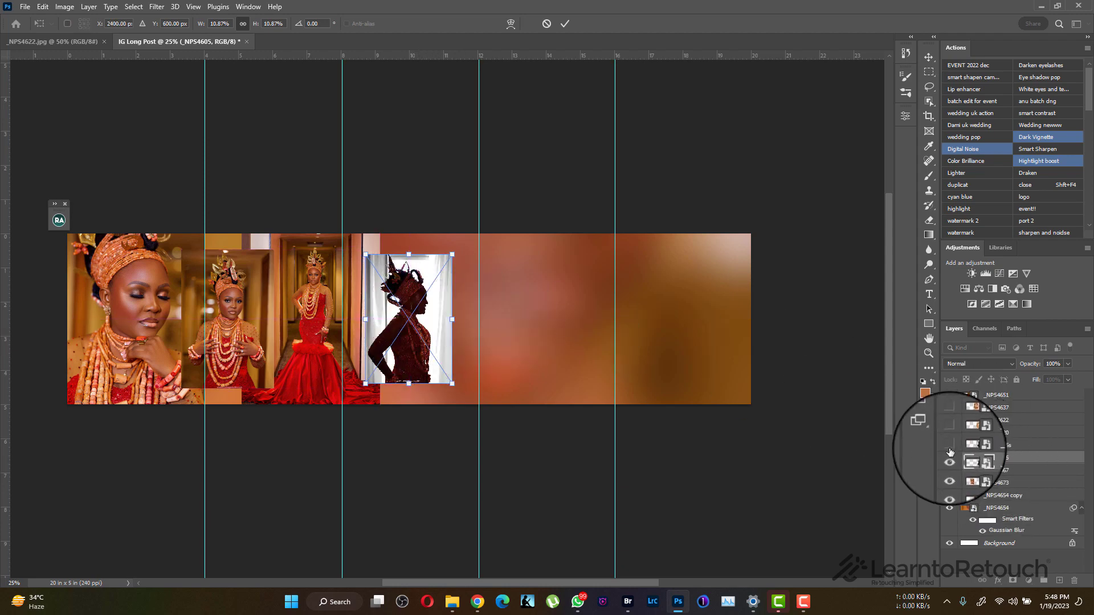
click(948, 445)
Compare, then delete the black-and-white _NPS4605s layer.
click(948, 445)
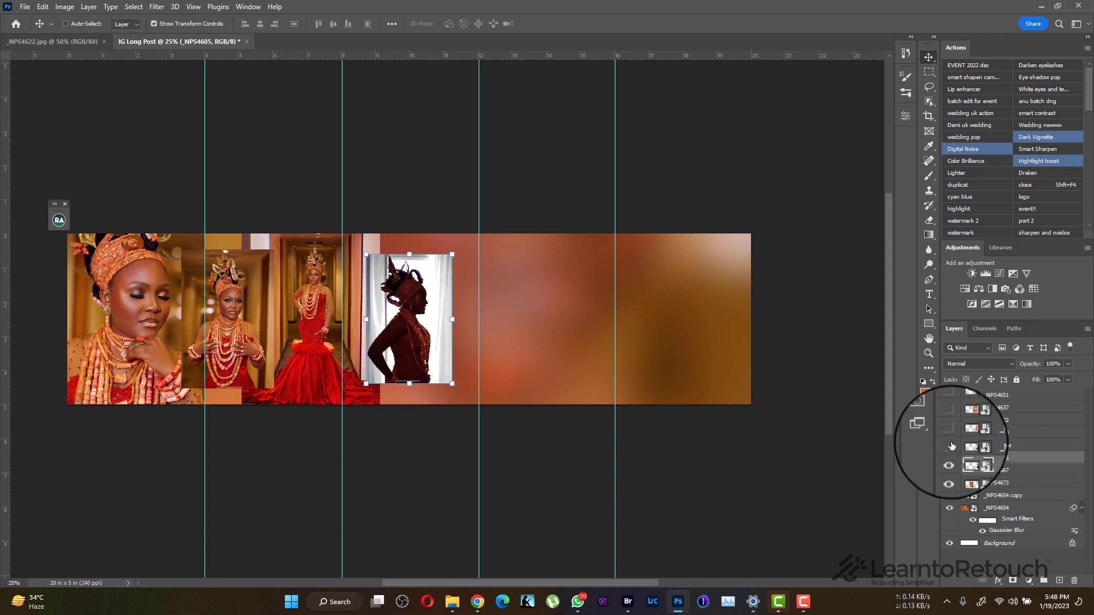
click(949, 445)
click(949, 445)
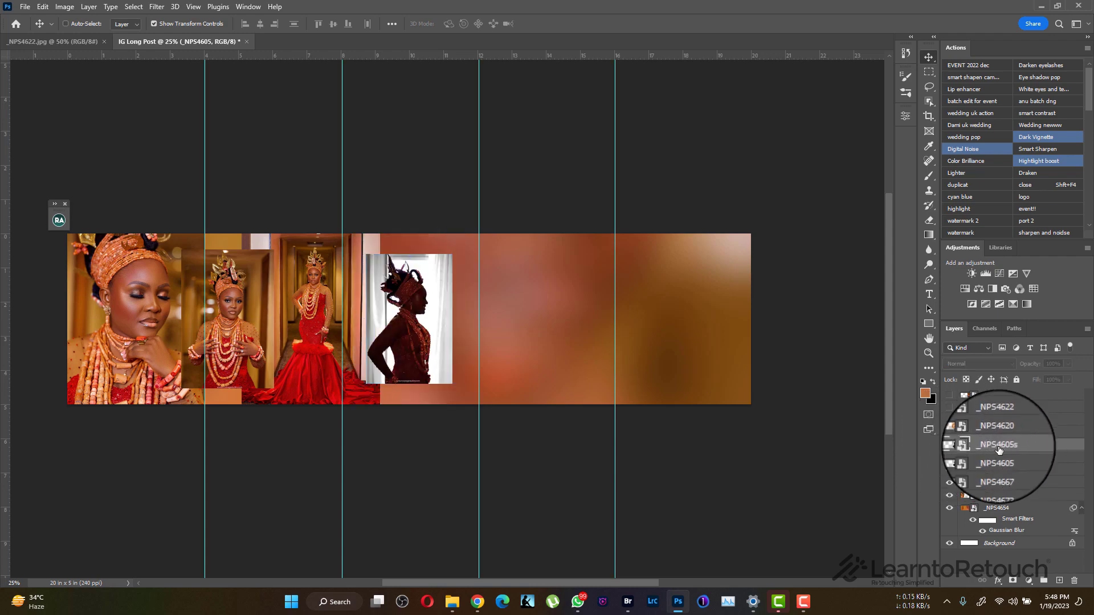
drag(976, 447, 1073, 580)
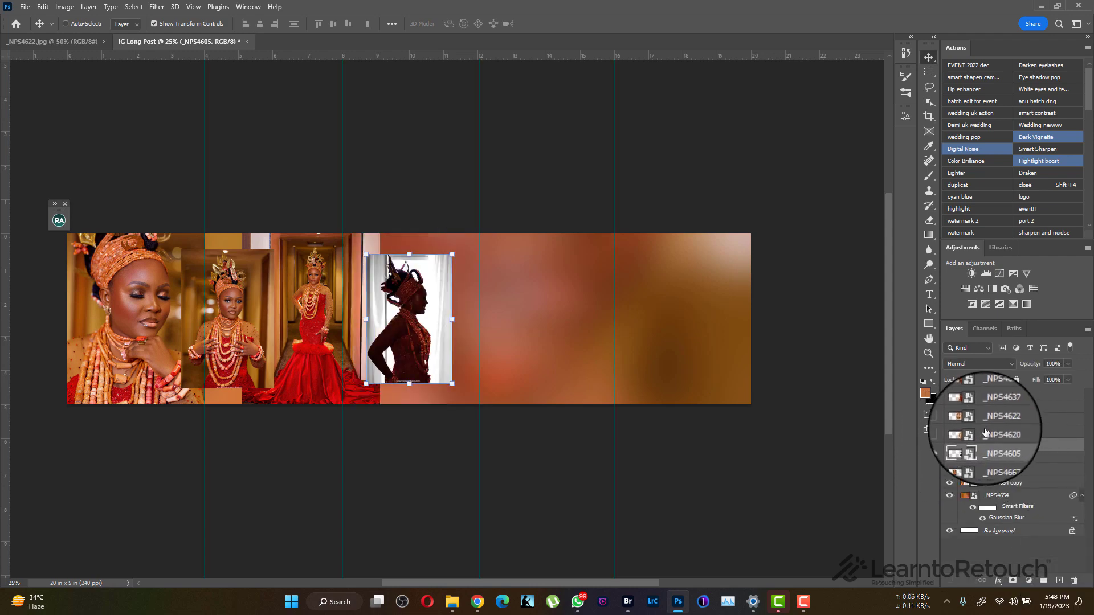
Show _NPS4620 and move it into the rightmost panel, leaving _NPS4622 hidden.
click(948, 433)
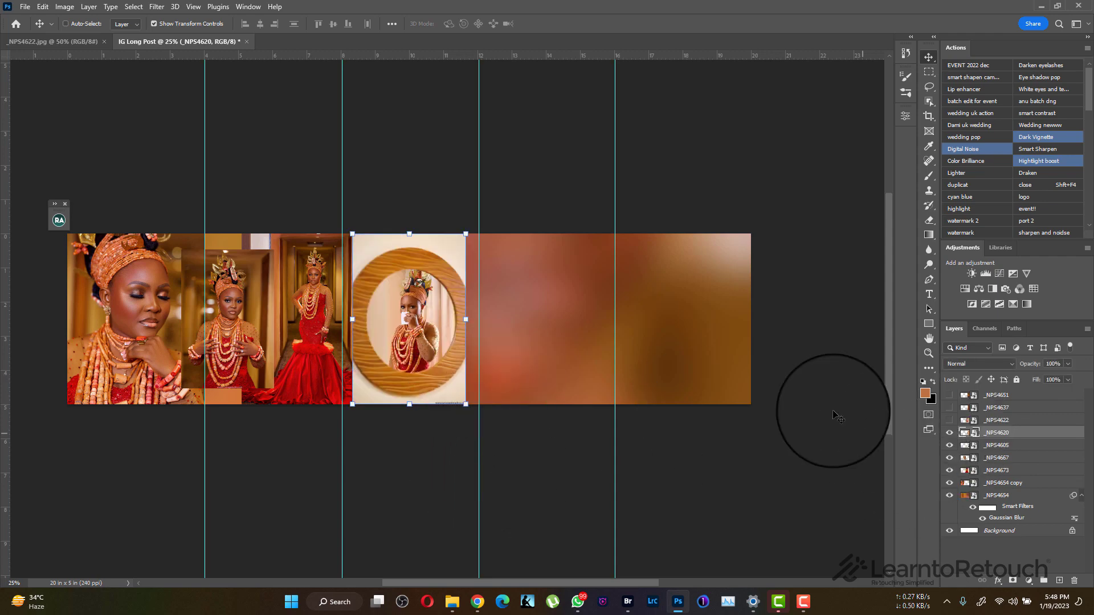
drag(500, 367, 720, 354)
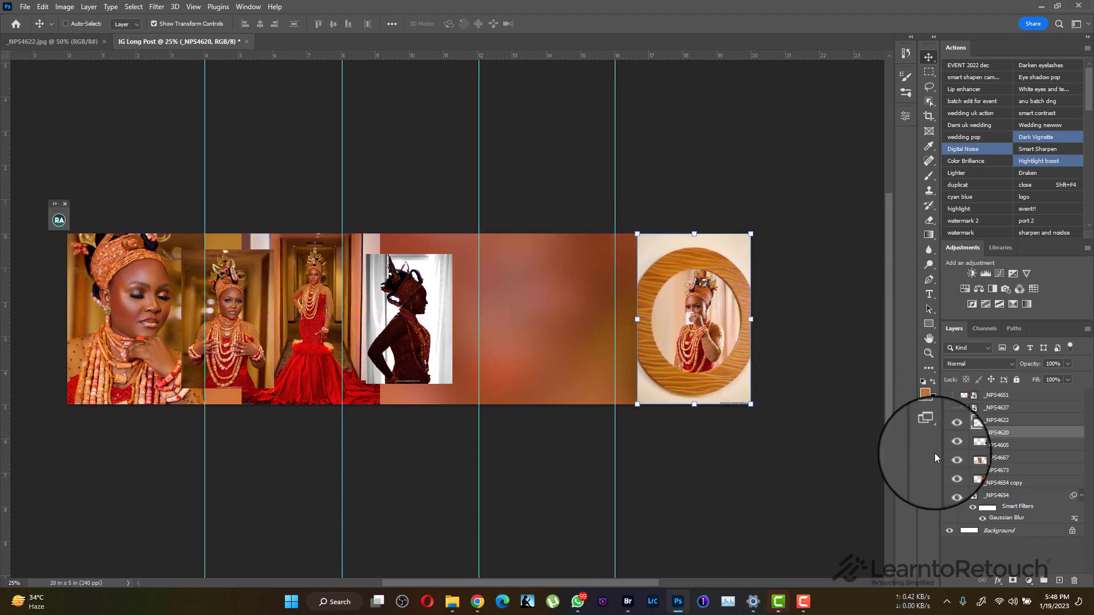
click(1002, 420)
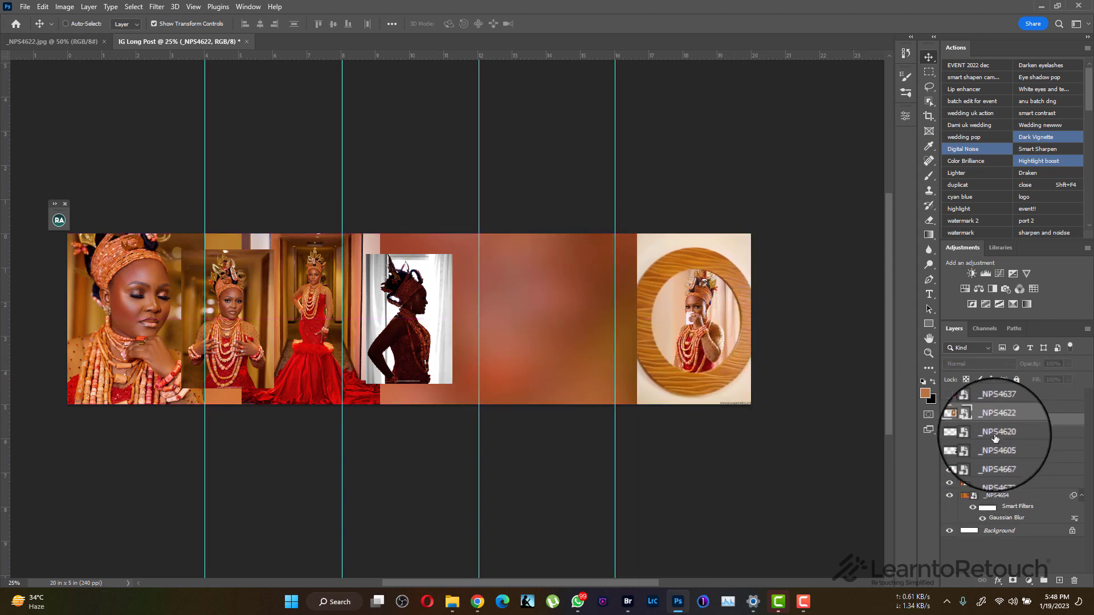
click(949, 422)
click(953, 424)
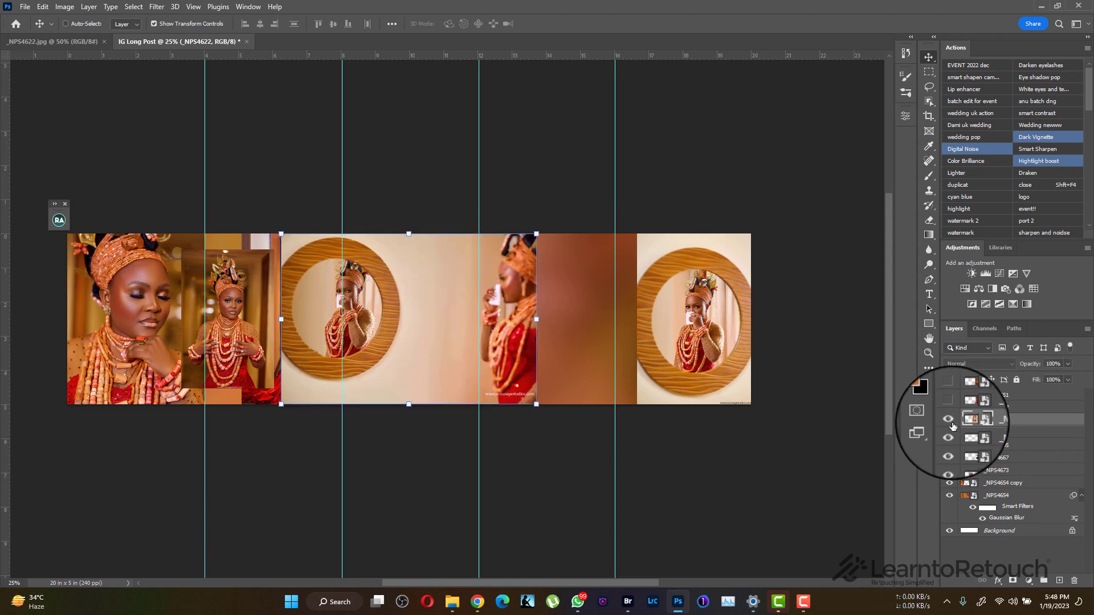
click(949, 422)
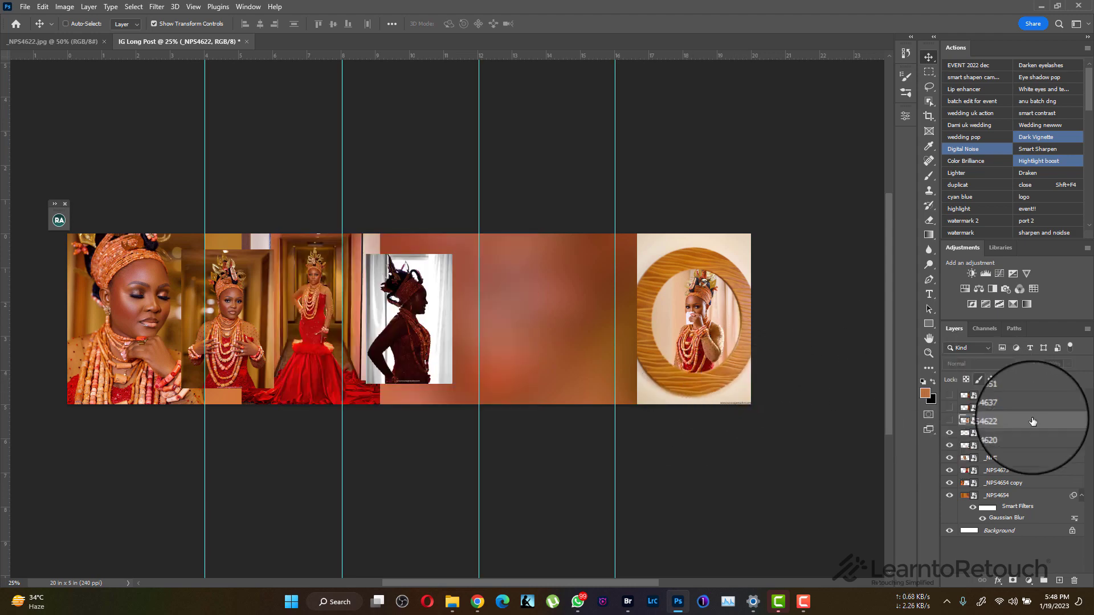
Show _NPS4637, enlarge it, stack it below _NPS4605 and move it into the fourth panel.
click(949, 408)
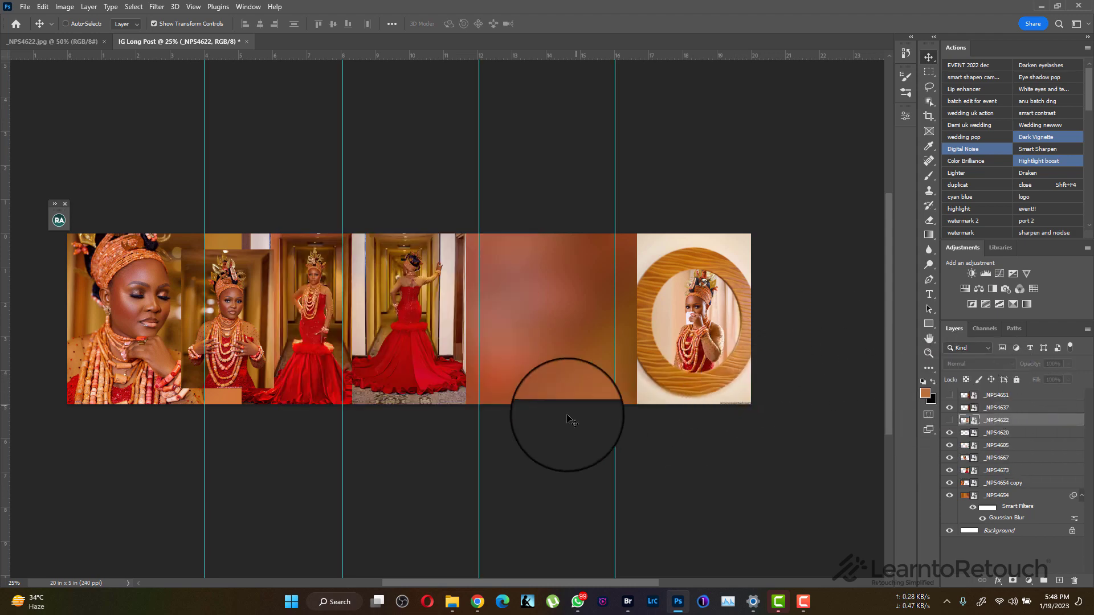
click(997, 408)
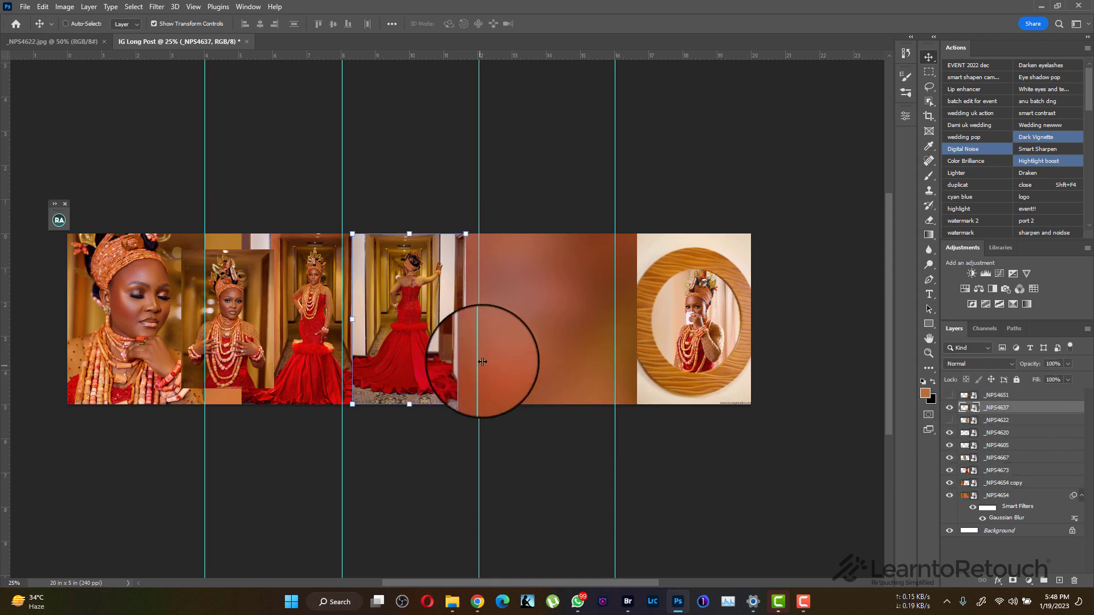
mouse_move(482, 340)
mouse_down()
mouse_move(550, 339)
mouse_move(482, 332)
mouse_up()
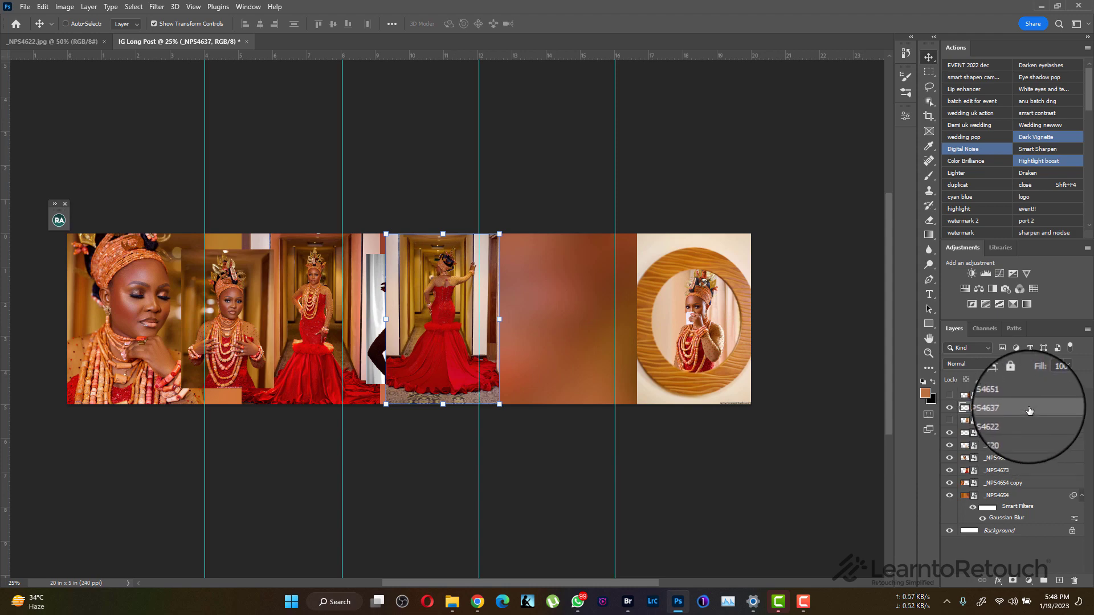
drag(1028, 409, 1032, 437)
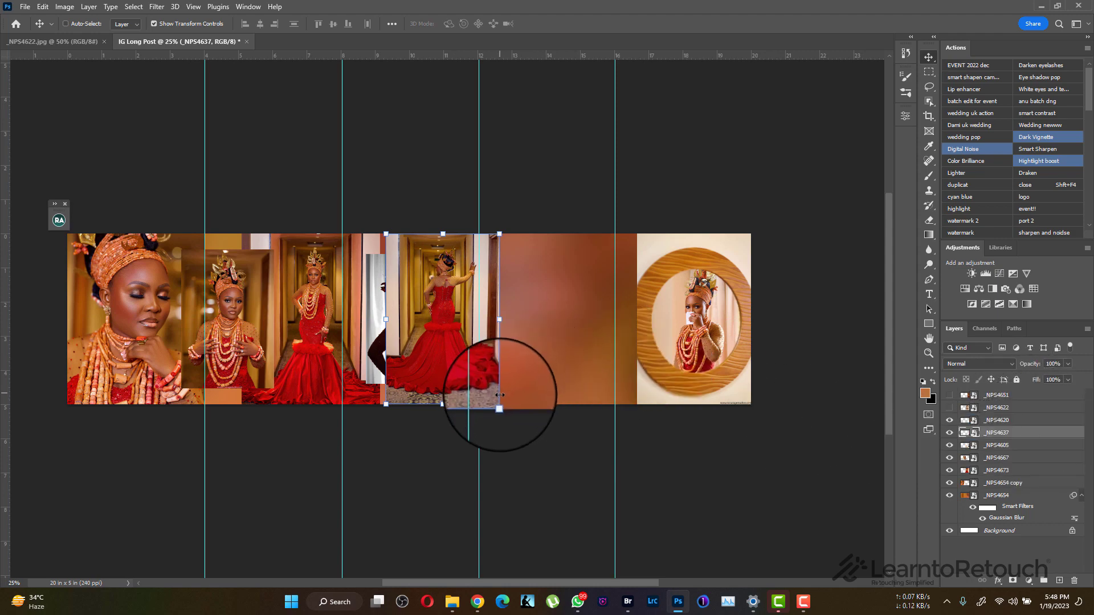
drag(500, 394, 545, 411)
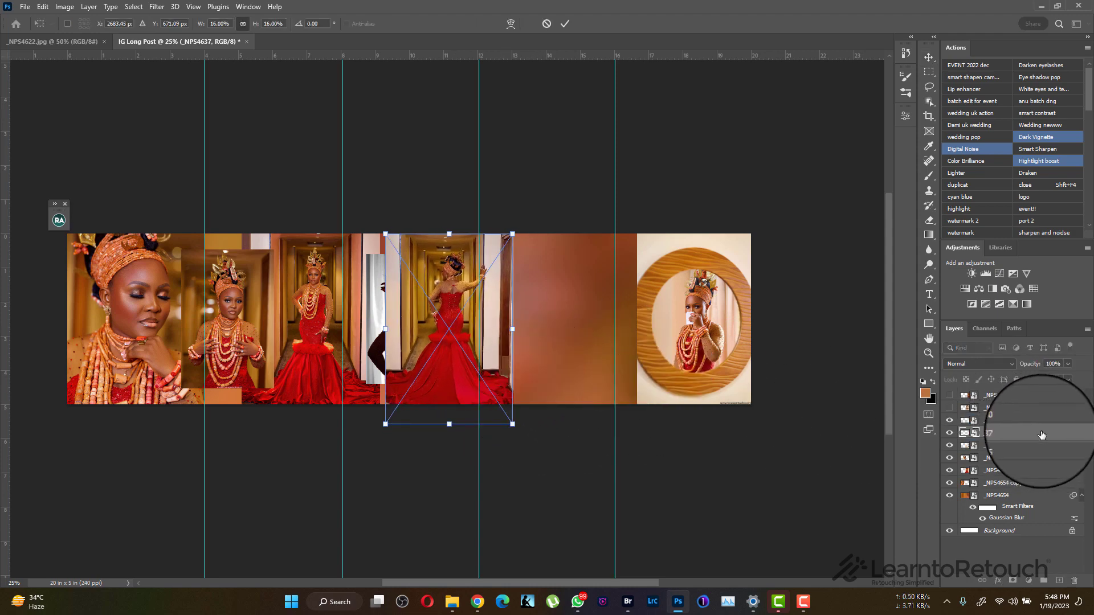
drag(1041, 435, 1042, 447)
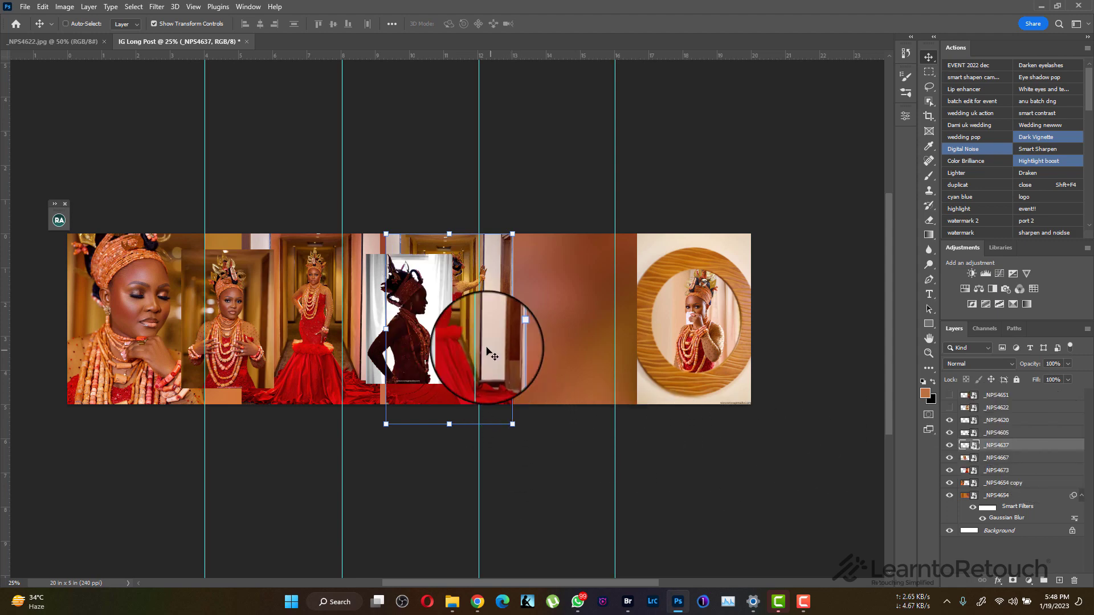
drag(487, 348, 533, 317)
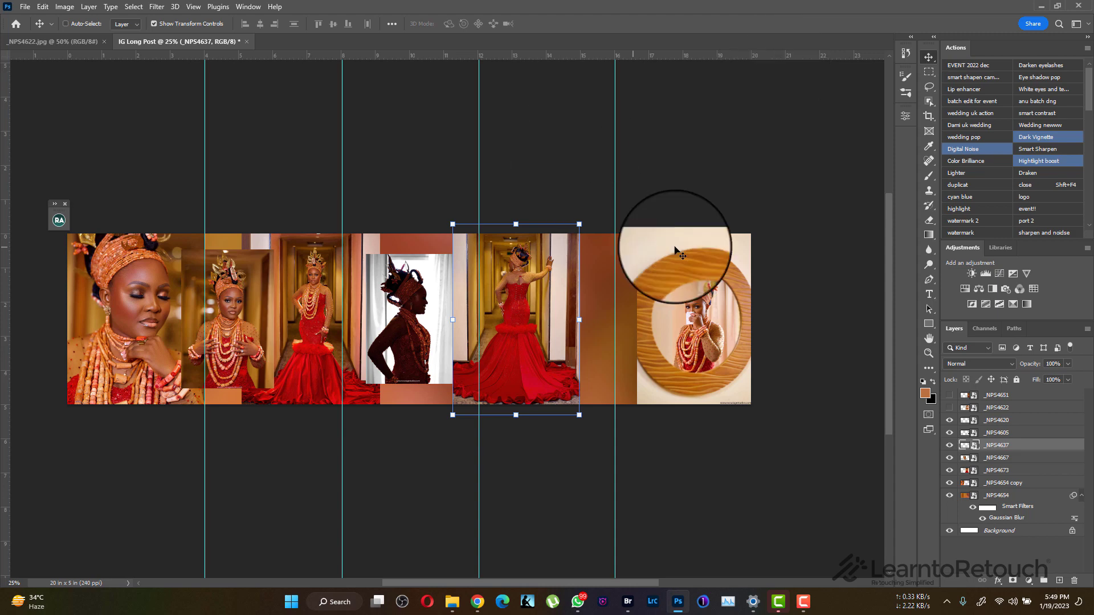
Reveal the _NPS4651 portrait, scale it between the red-gown and mirror photos, then select all layers.
click(1020, 394)
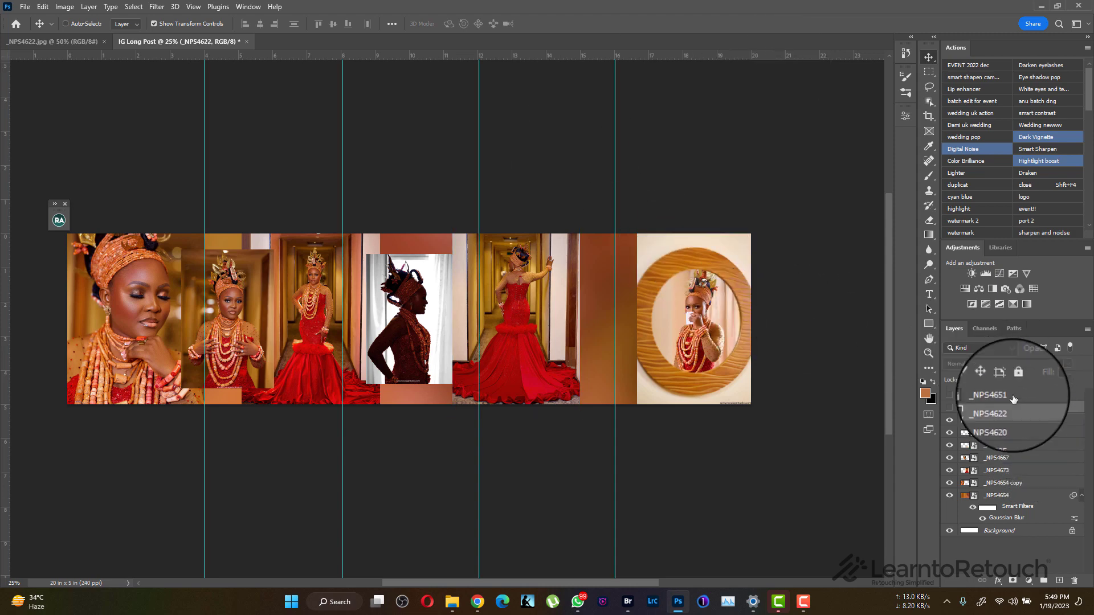
click(949, 395)
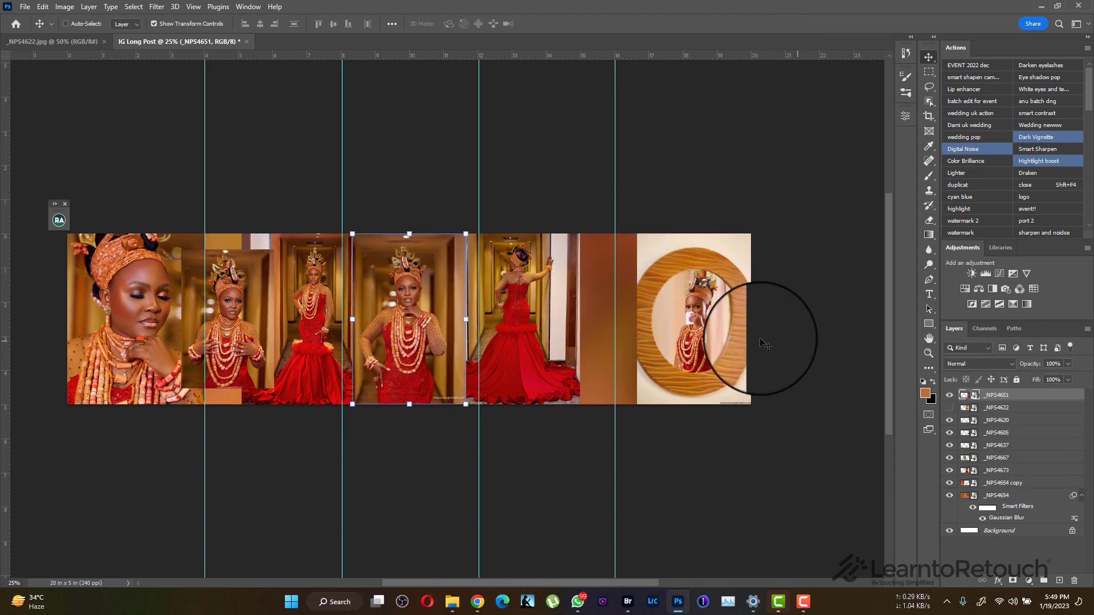
drag(422, 339, 610, 340)
key(ctrl+t)
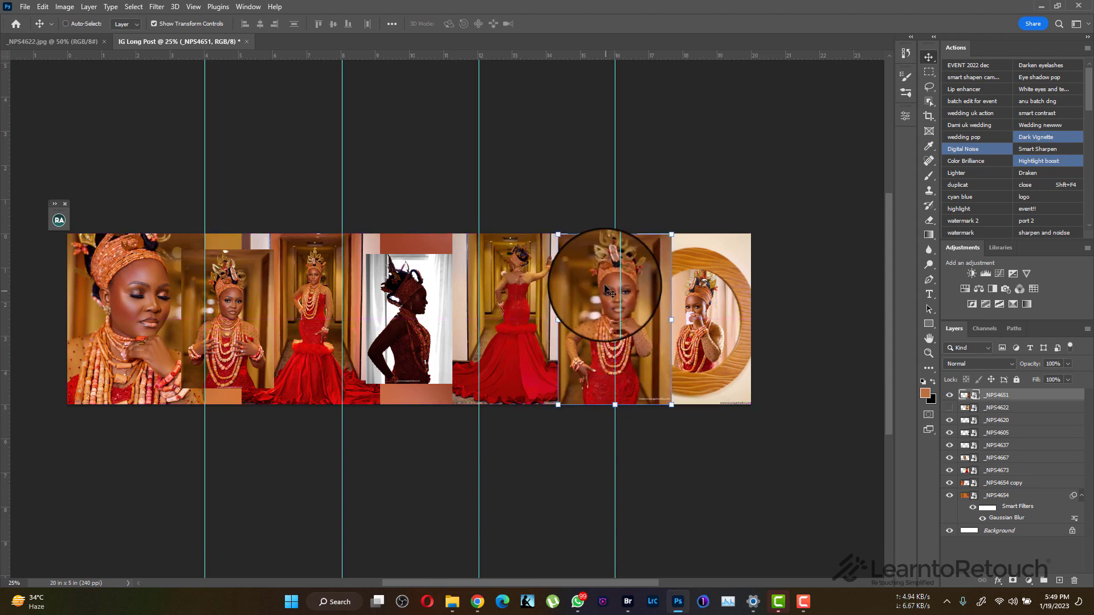
drag(614, 233, 614, 284)
drag(608, 355, 600, 334)
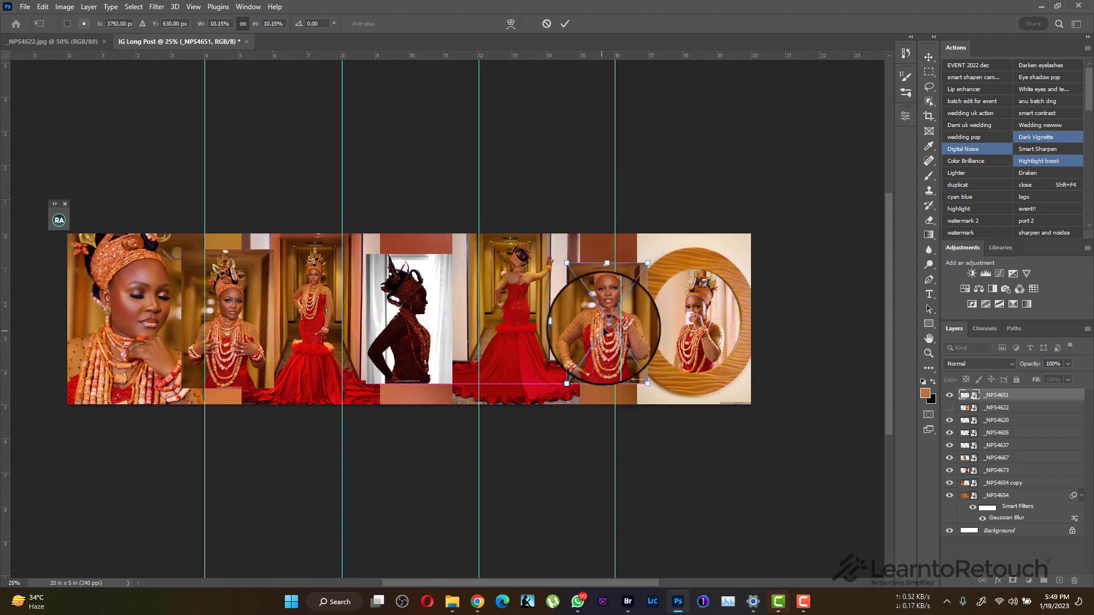
mouse_move(606, 263)
mouse_down()
mouse_move(602, 234)
mouse_move(607, 254)
mouse_up()
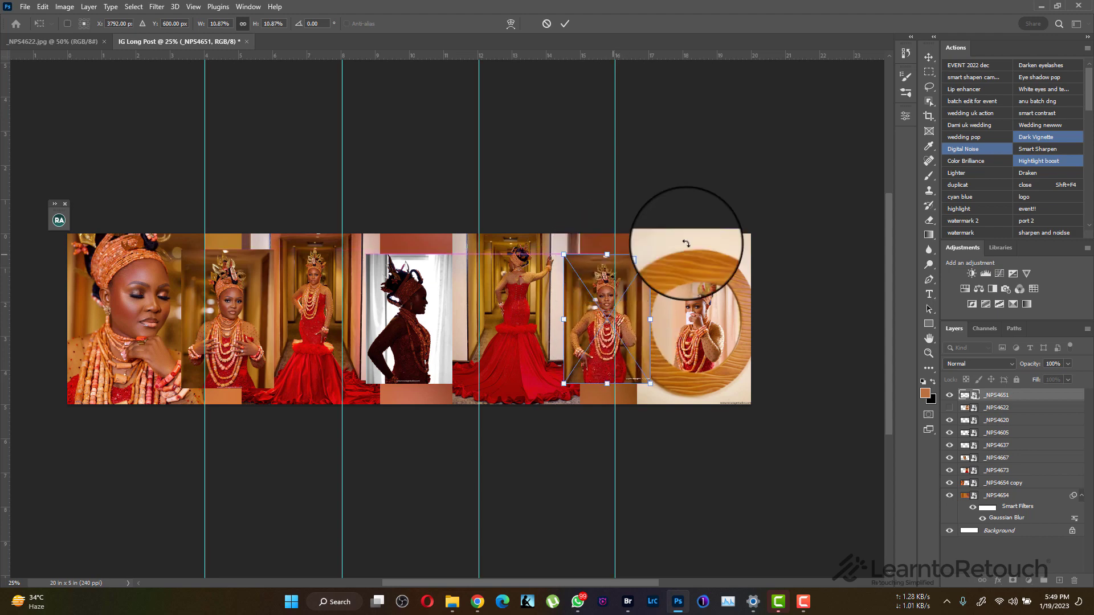
click(564, 23)
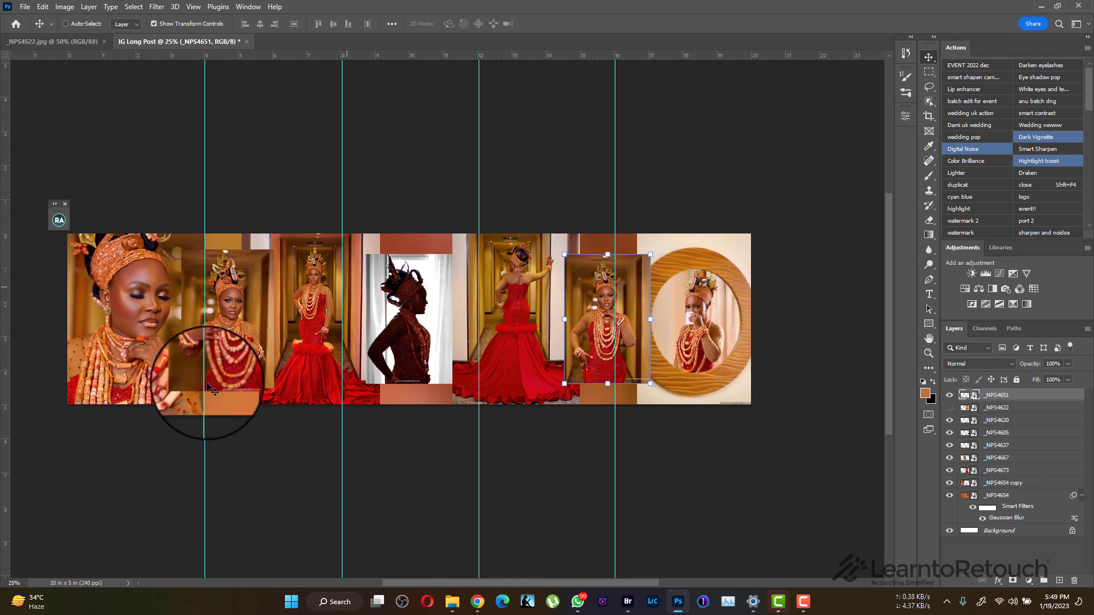
shift+click(1010, 532)
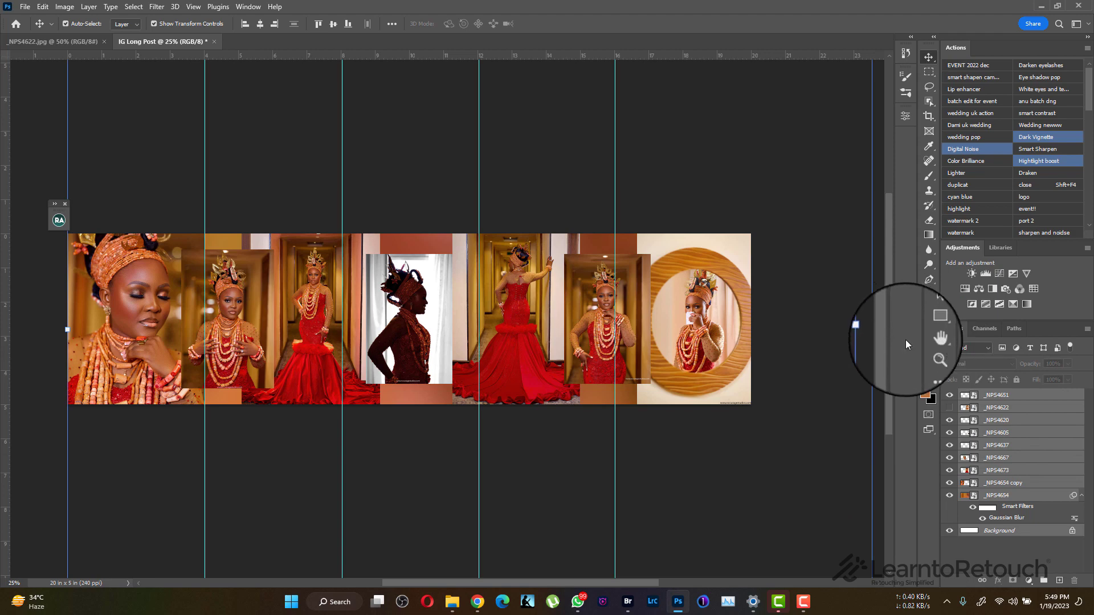
Flatten all layers into the background and try a 4:5 crop ratio, then cancel it.
click(962, 438)
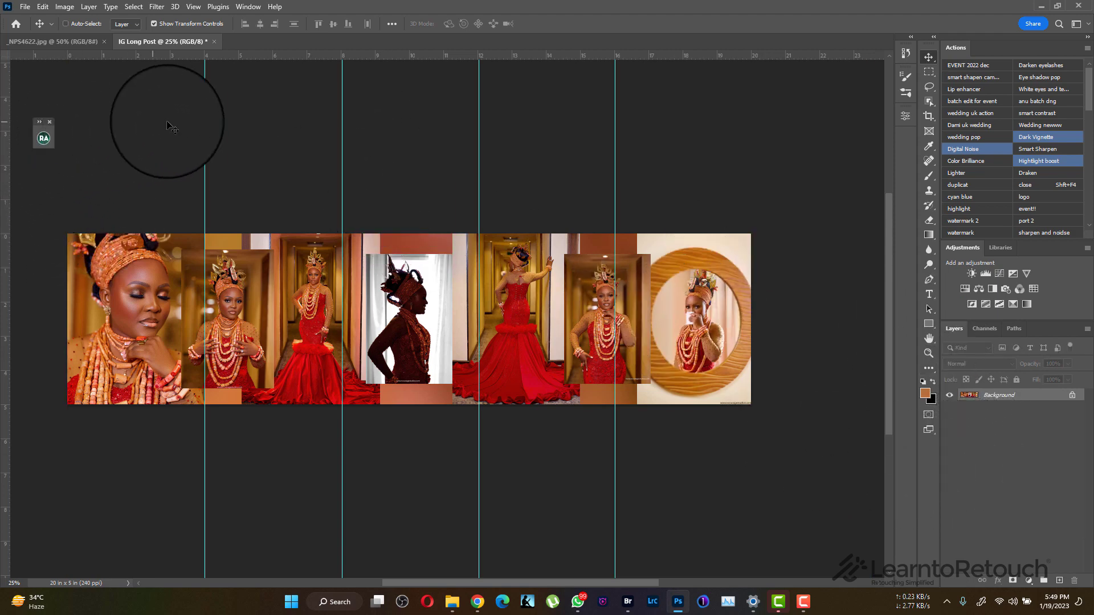
click(929, 116)
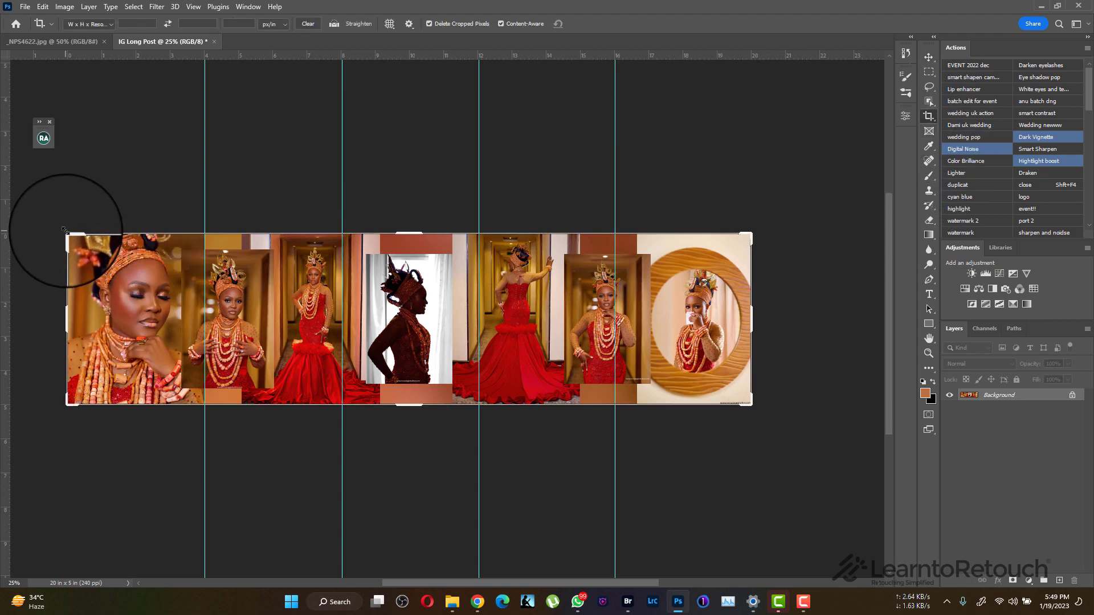
click(91, 23)
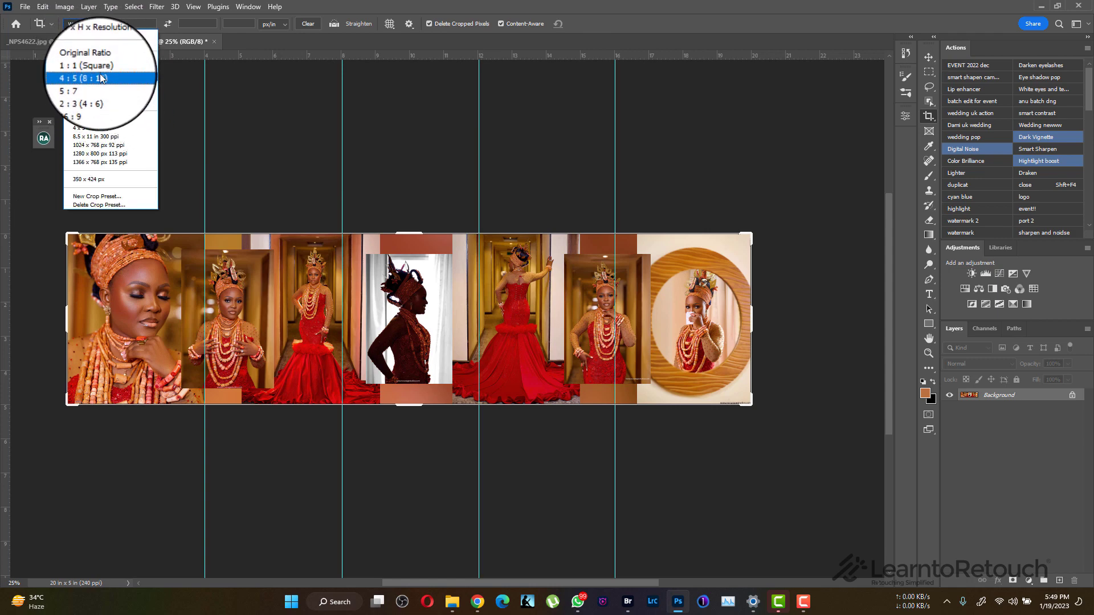
click(101, 73)
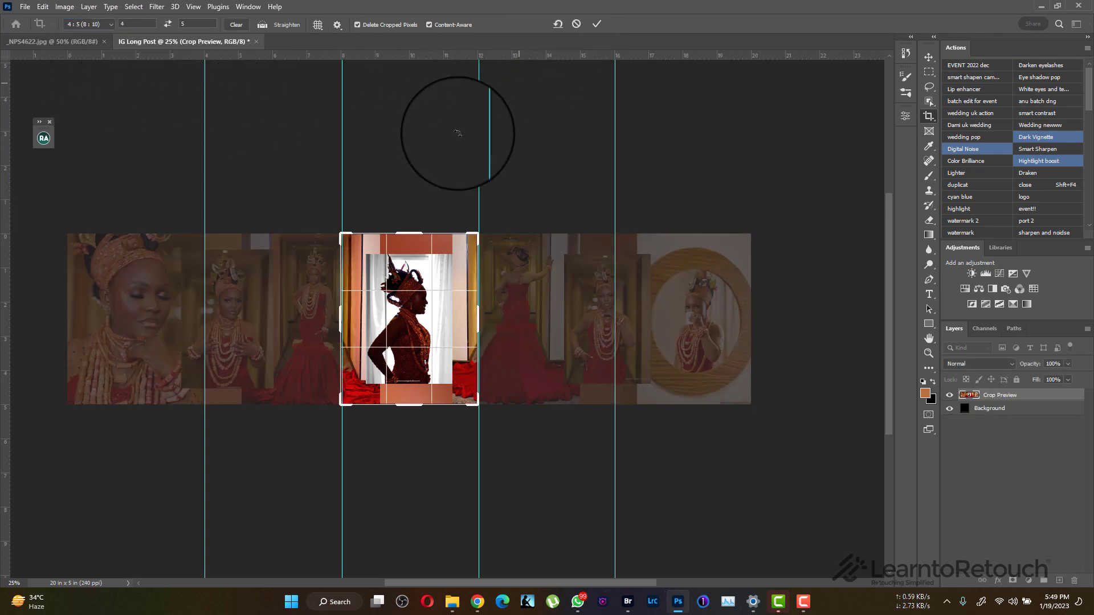
click(576, 24)
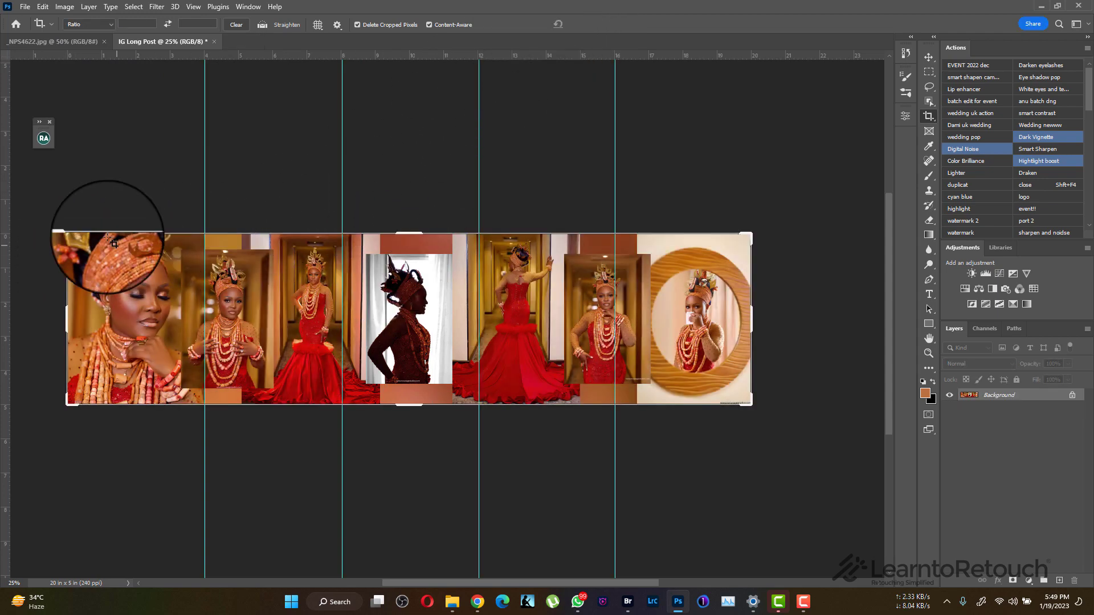
Retry the 4:5 crop preset, then cancel and reset the crop box to the whole image.
click(87, 25)
click(95, 78)
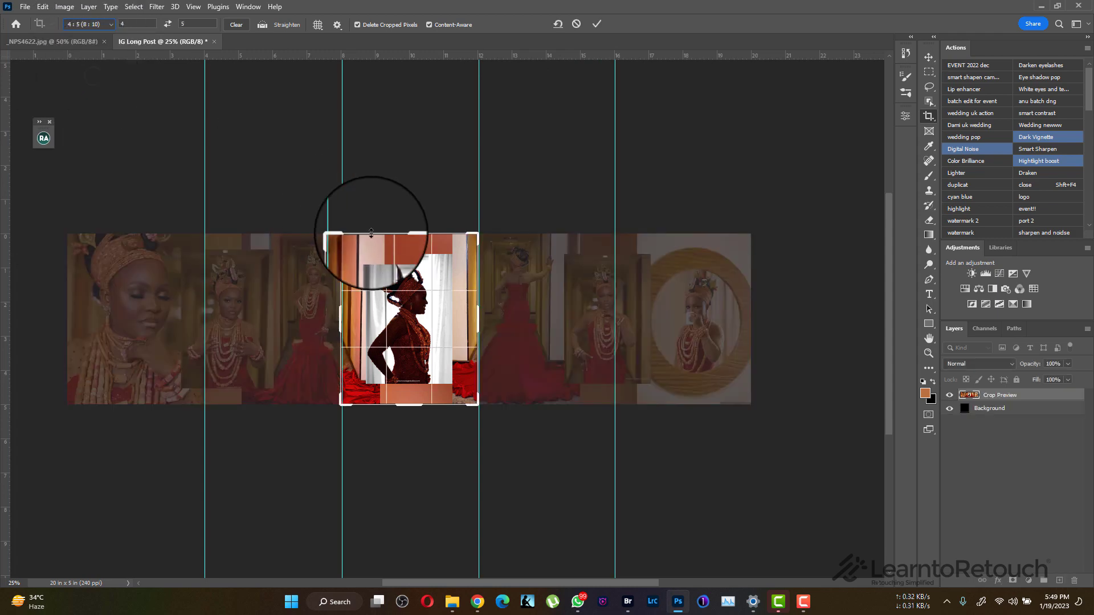
click(576, 24)
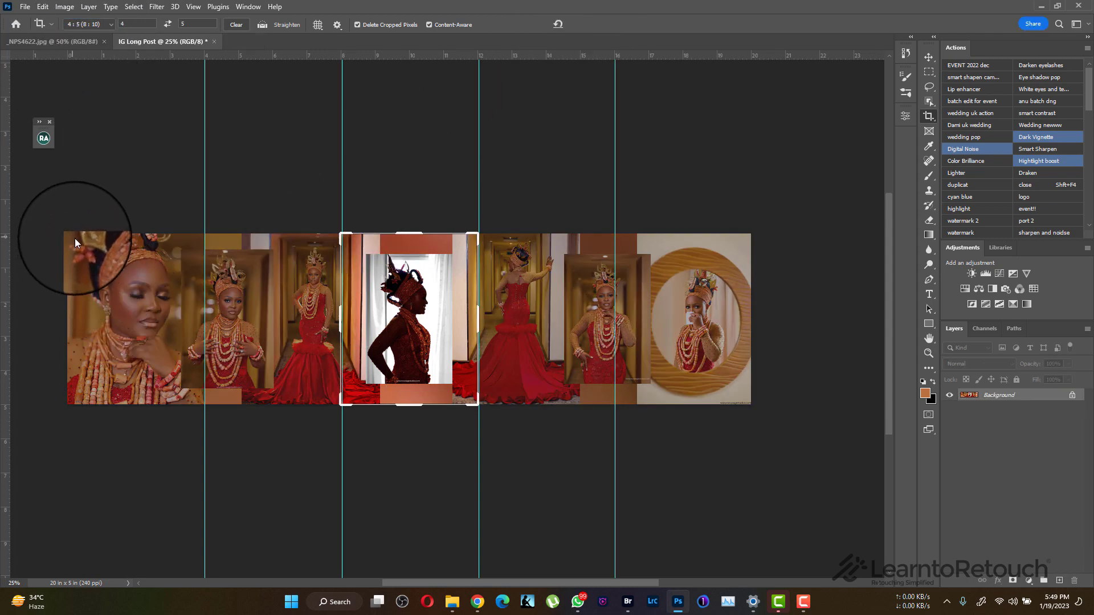
click(408, 341)
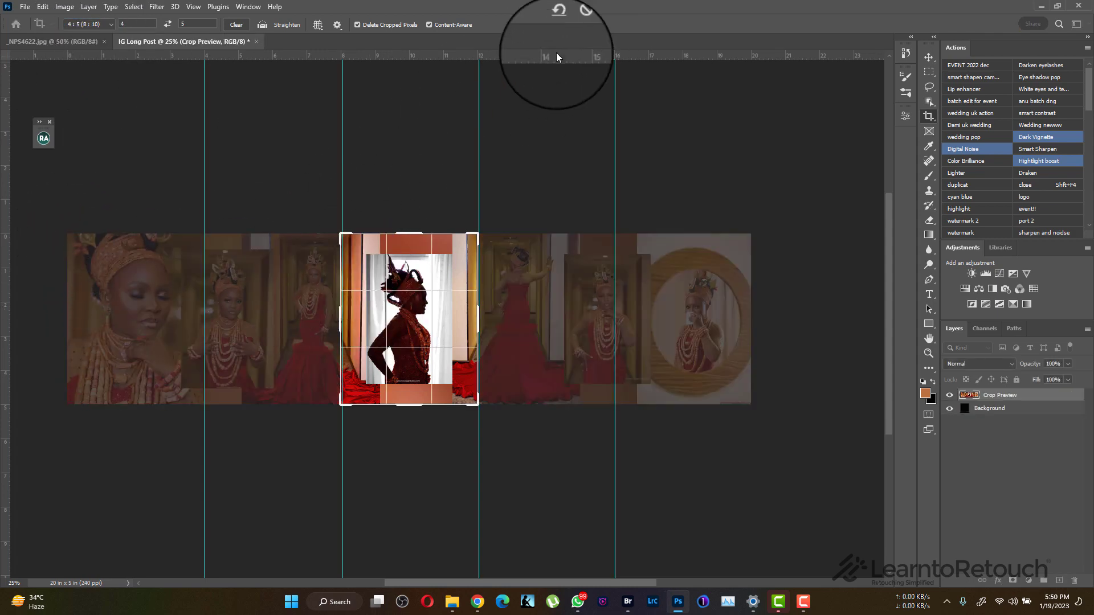
click(578, 24)
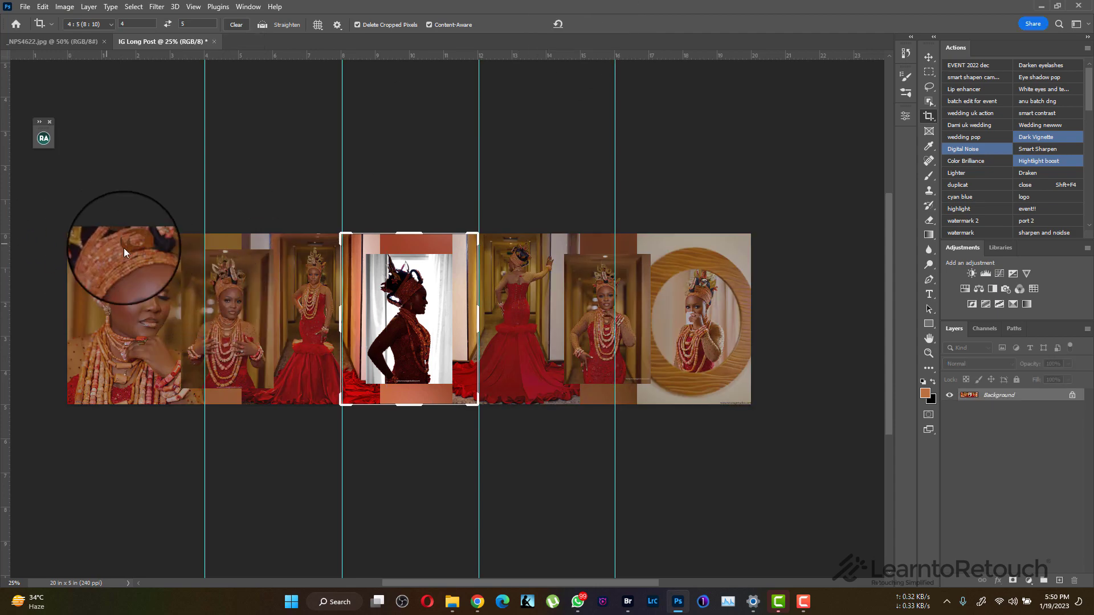
scroll(320, 274, up, 1)
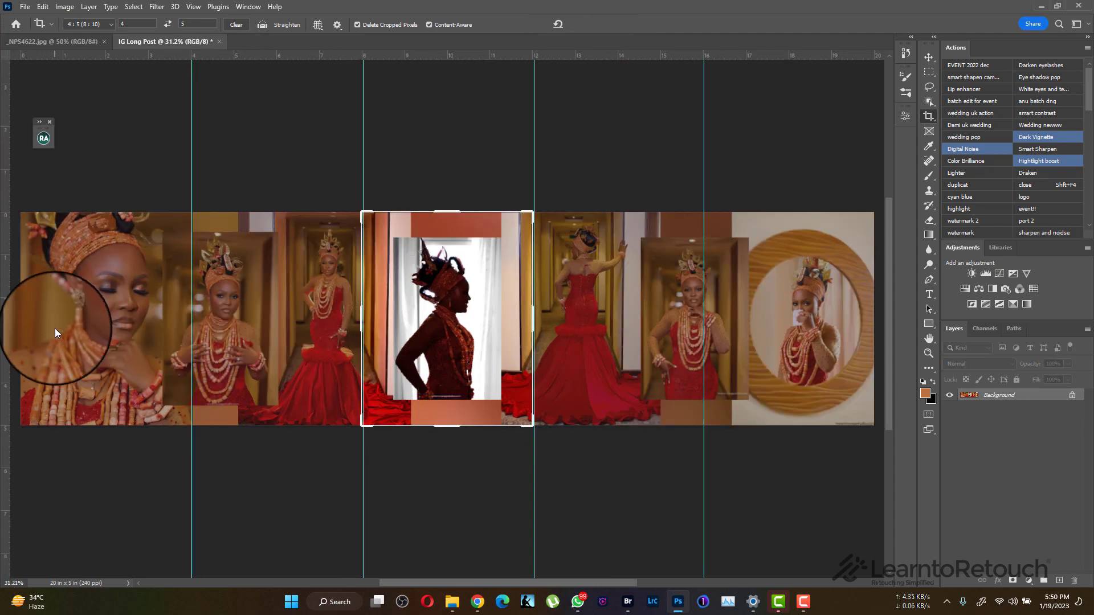
click(559, 25)
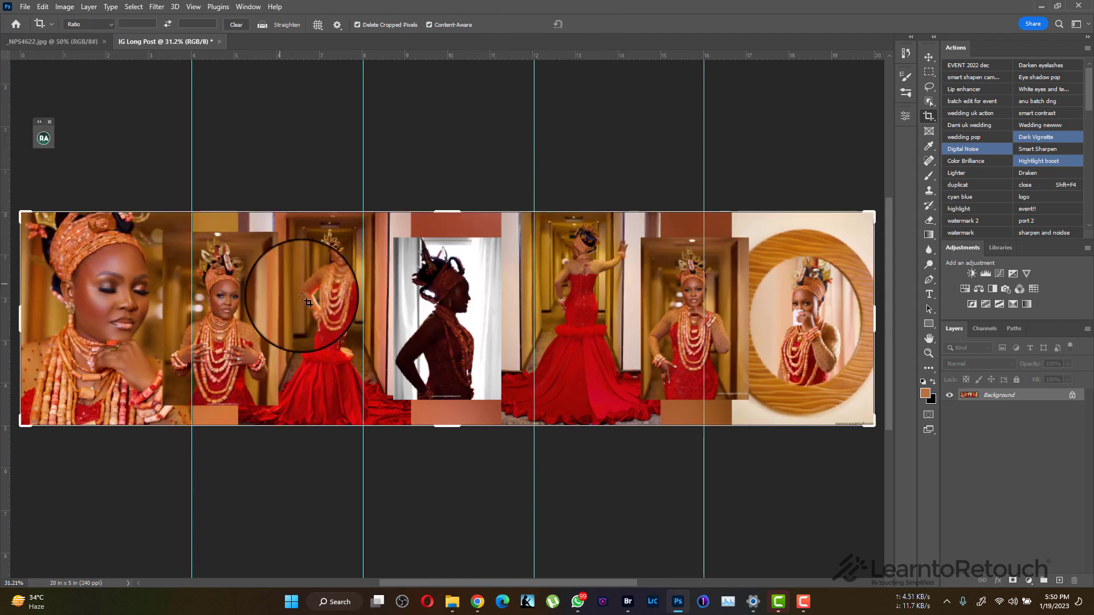
Switch the crop to W x H x Resolution and crop to the first portrait slice.
click(88, 22)
click(94, 39)
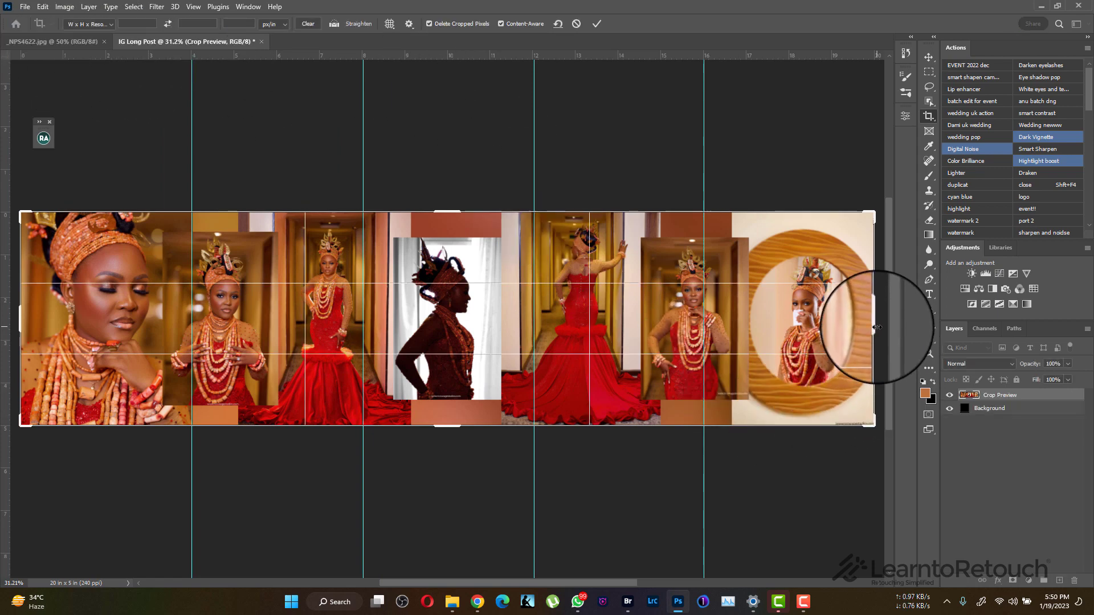
drag(876, 328, 855, 318)
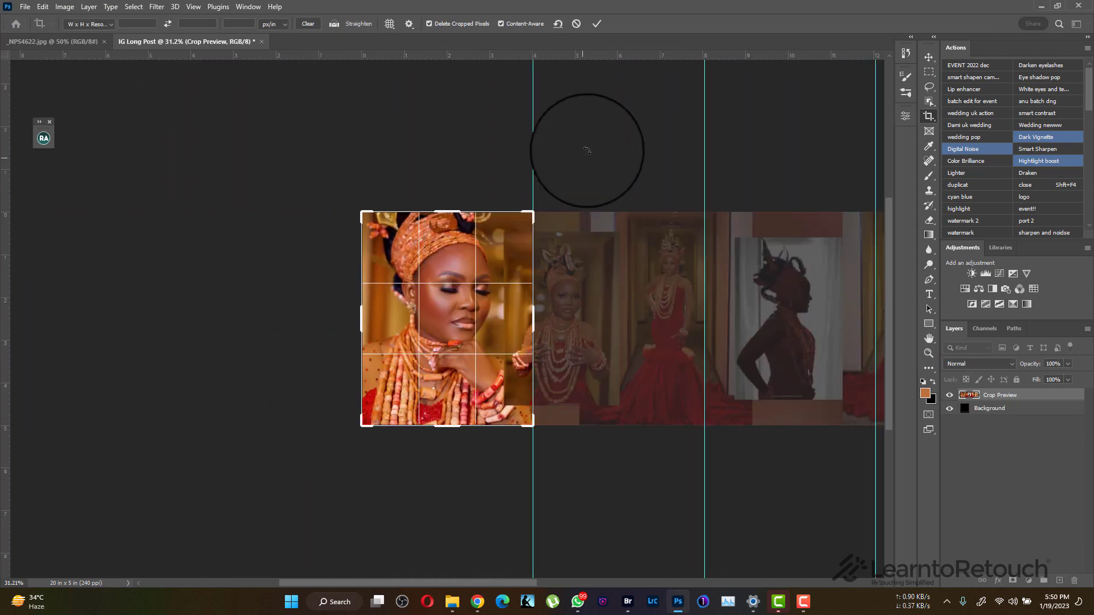
click(596, 26)
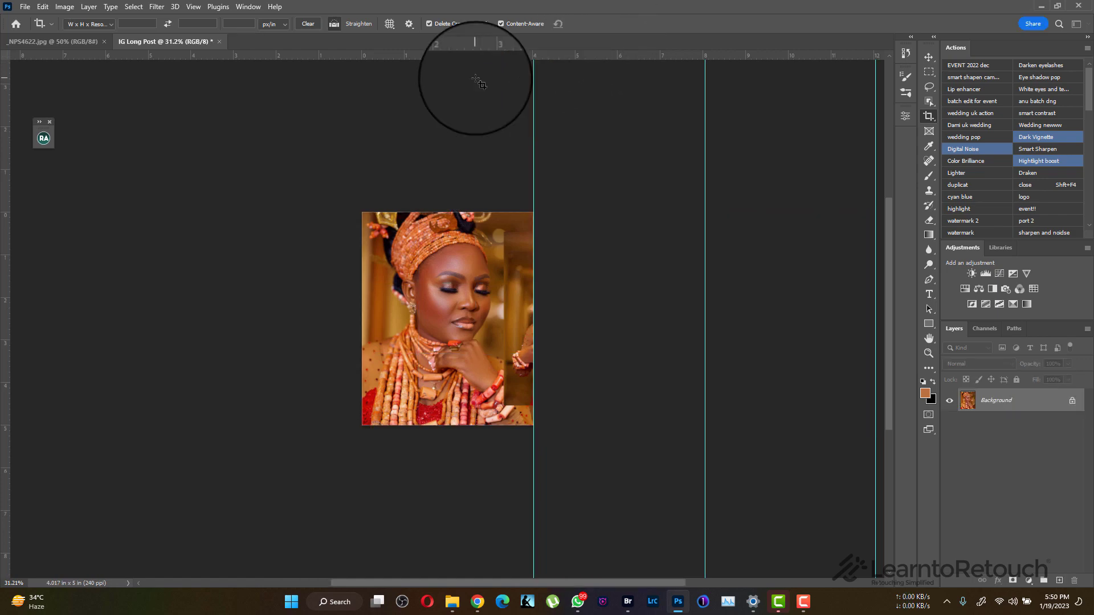
Open Save for Web and its save dialog, then close it without saving.
key(ctrl+alt+shift+s)
click(545, 431)
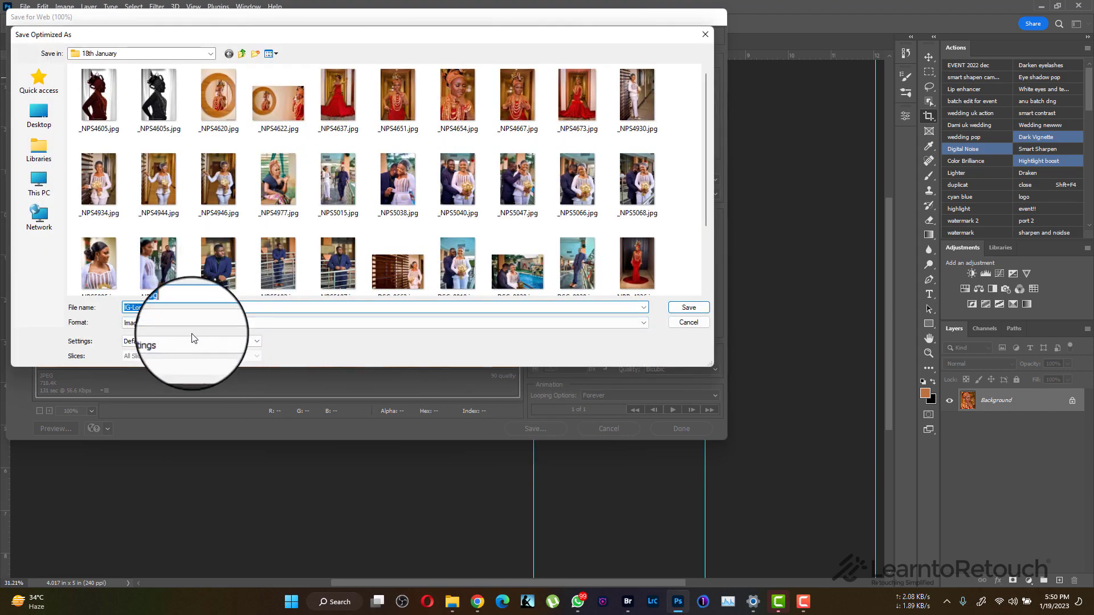
key(Escape)
key(Escape)
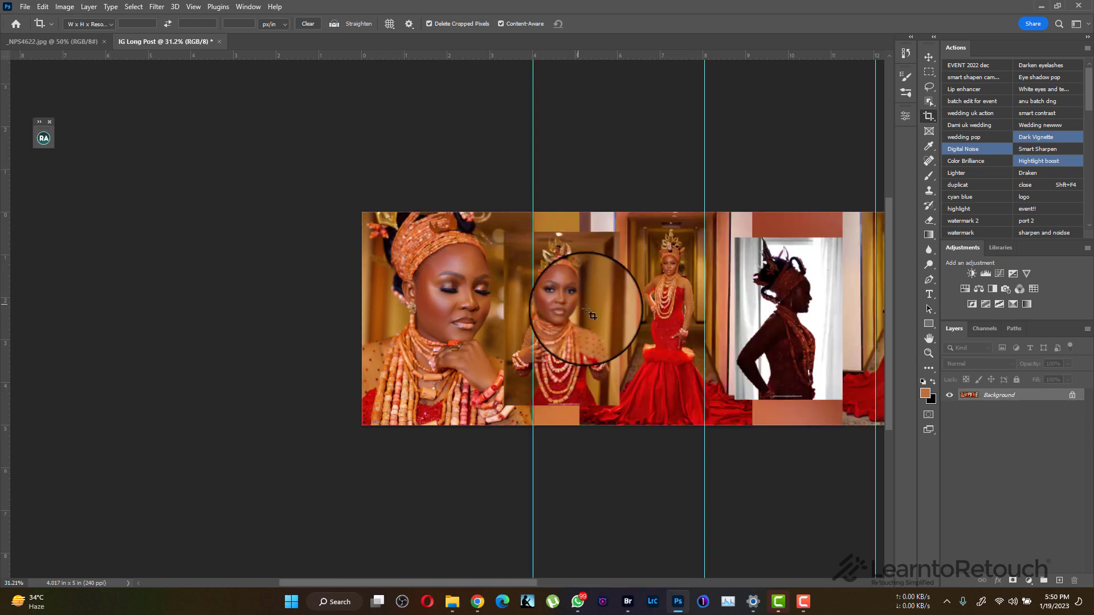
Undo to the full strip and crop between the guides to the 3.908 × 5 in second slice.
click(585, 282)
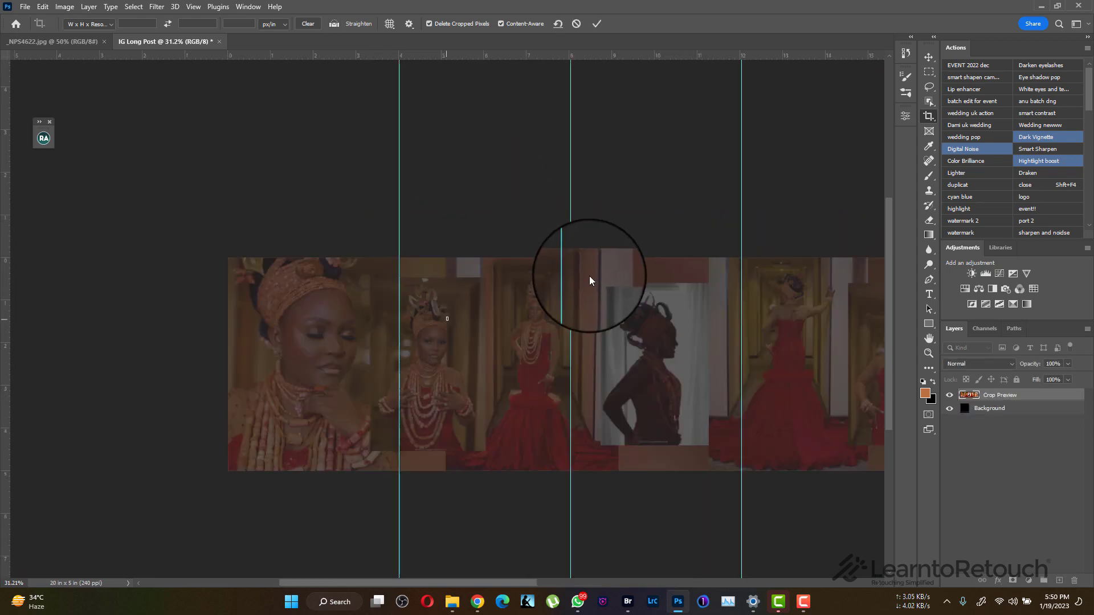
key(ctrl+z)
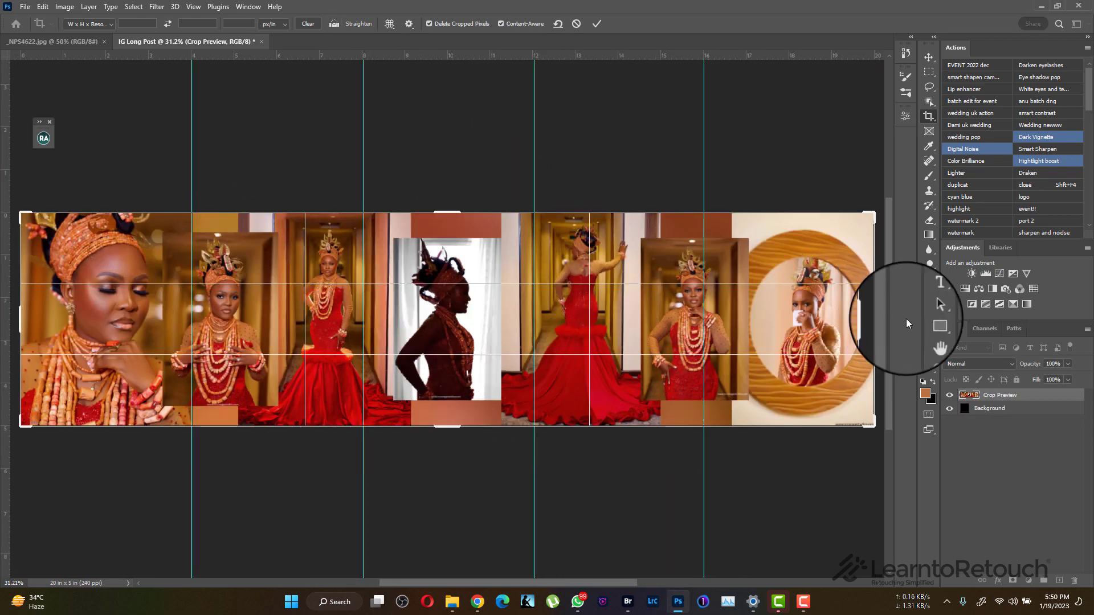
mouse_move(12, 321)
mouse_down()
mouse_move(32, 321)
mouse_move(14, 321)
mouse_up()
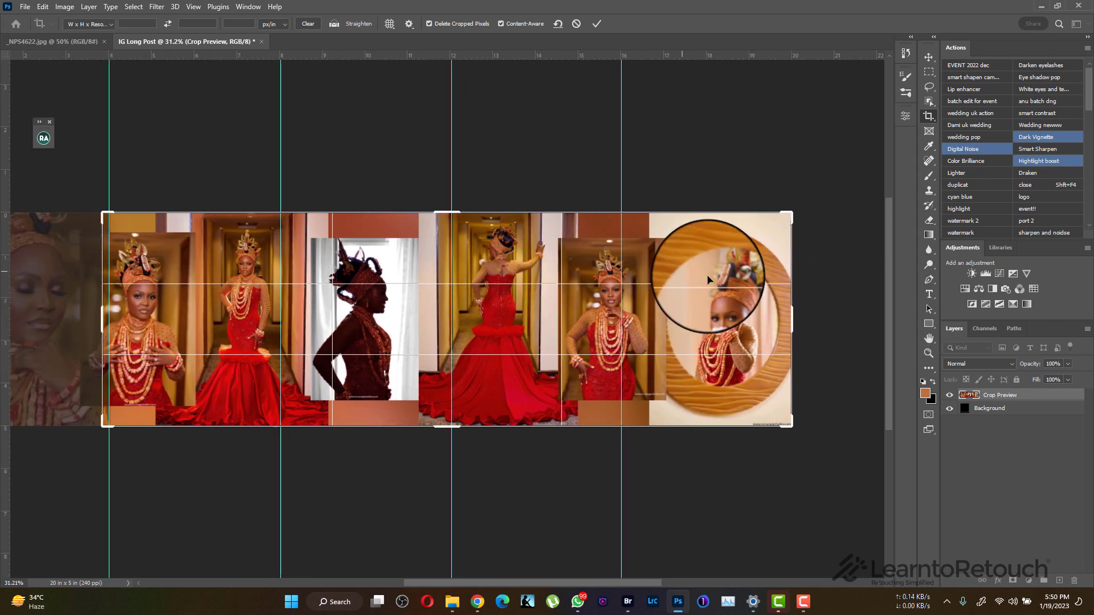
drag(100, 323, 105, 323)
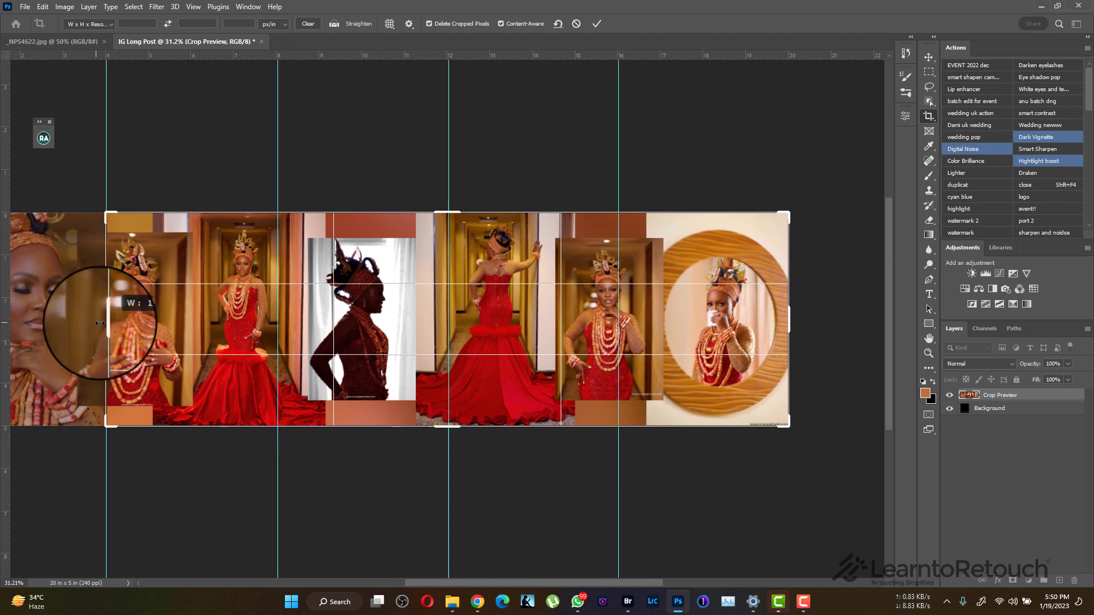
drag(789, 309, 540, 302)
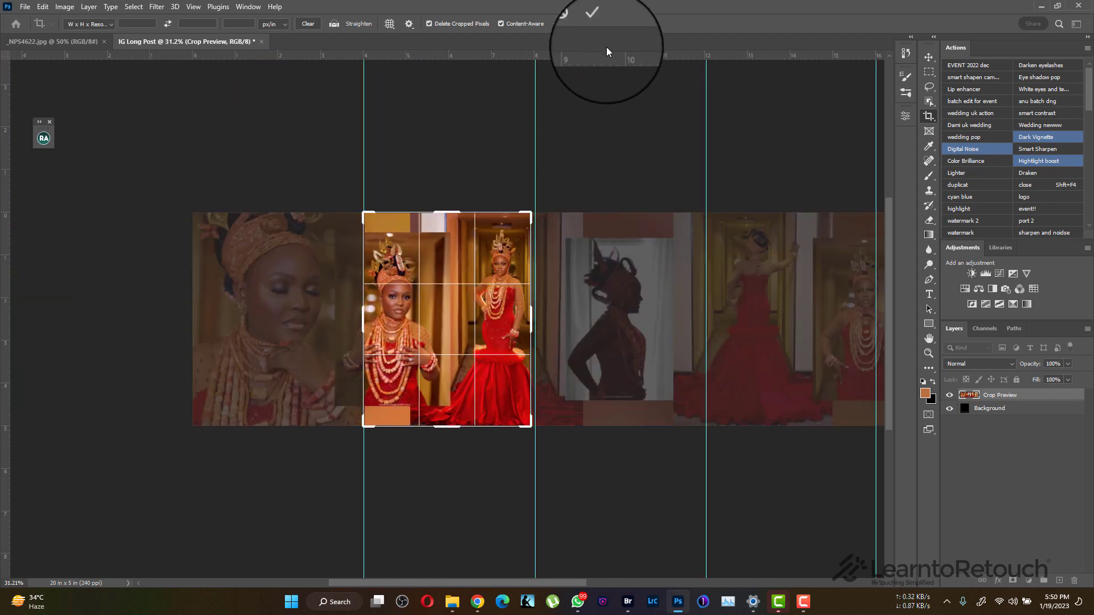
click(596, 24)
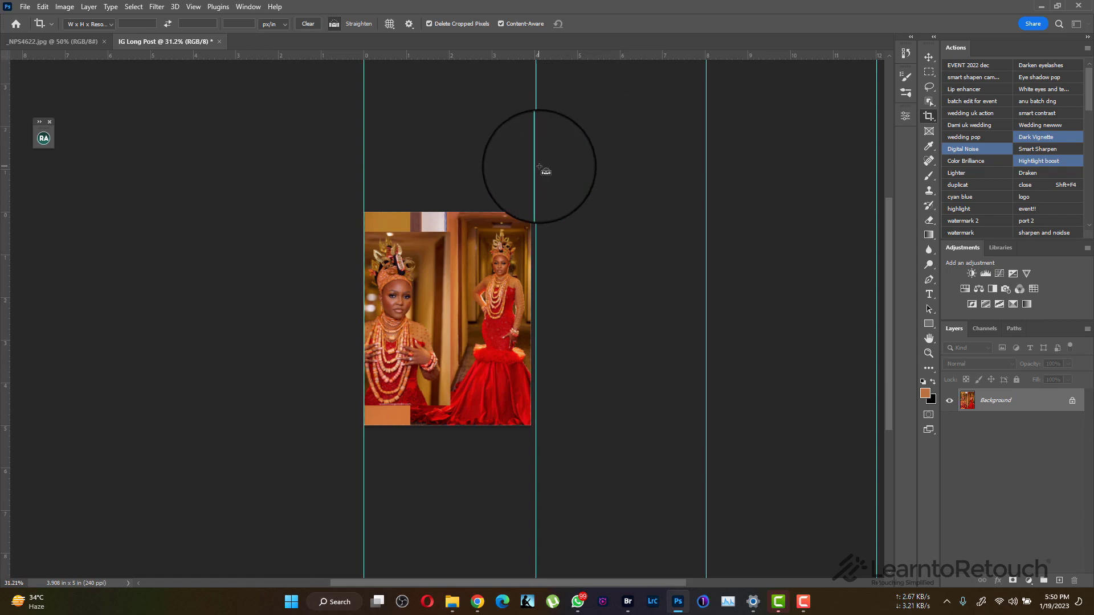
Open Save for Web, cancel the save, and undo back to the full strip.
key(ctrl+alt+shift+s)
key(Return)
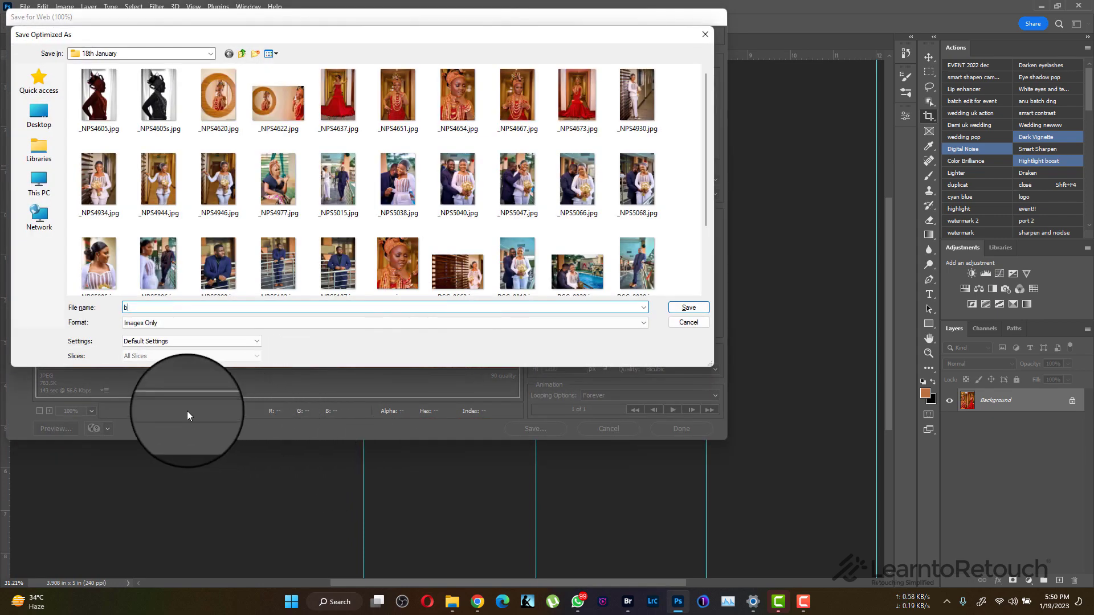
key(Escape)
key(Escape)
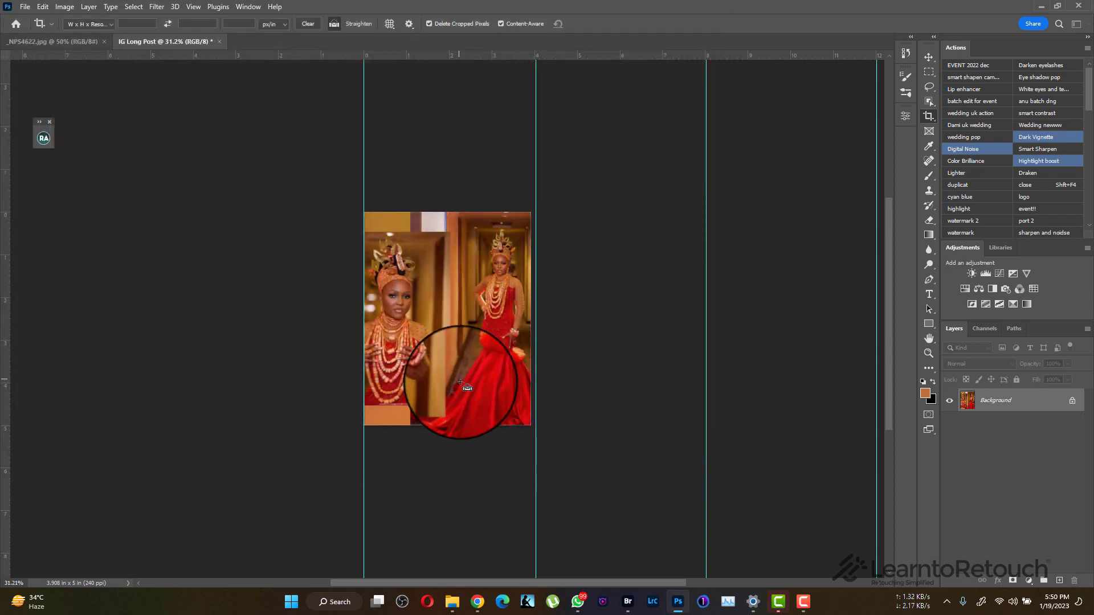
key(ctrl+z)
key(ctrl+z)
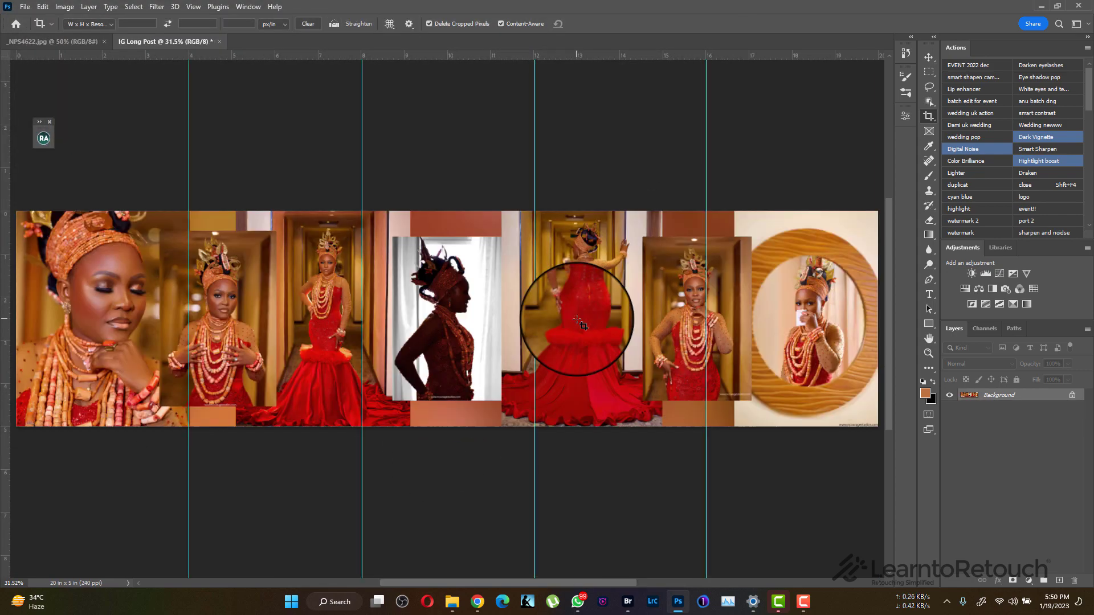
Crop the silhouette slice, save it as JPEG 'c' via Save for Web, then undo the crop.
drag(362, 211, 364, 214)
key(Return)
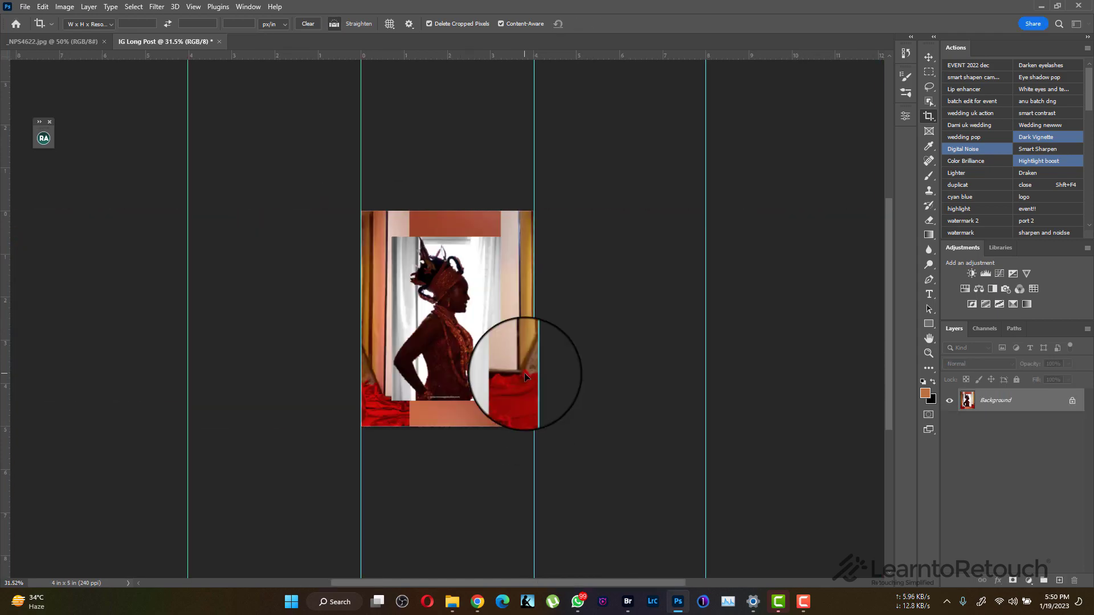
key(ctrl+alt+shift+s)
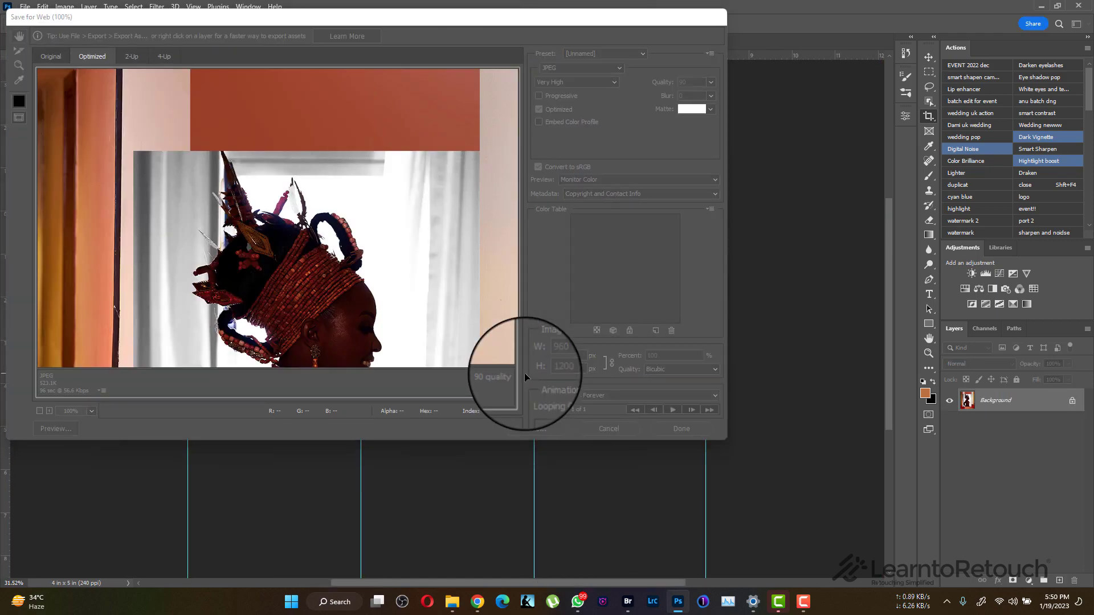
key(Return)
text(c)
key(Return)
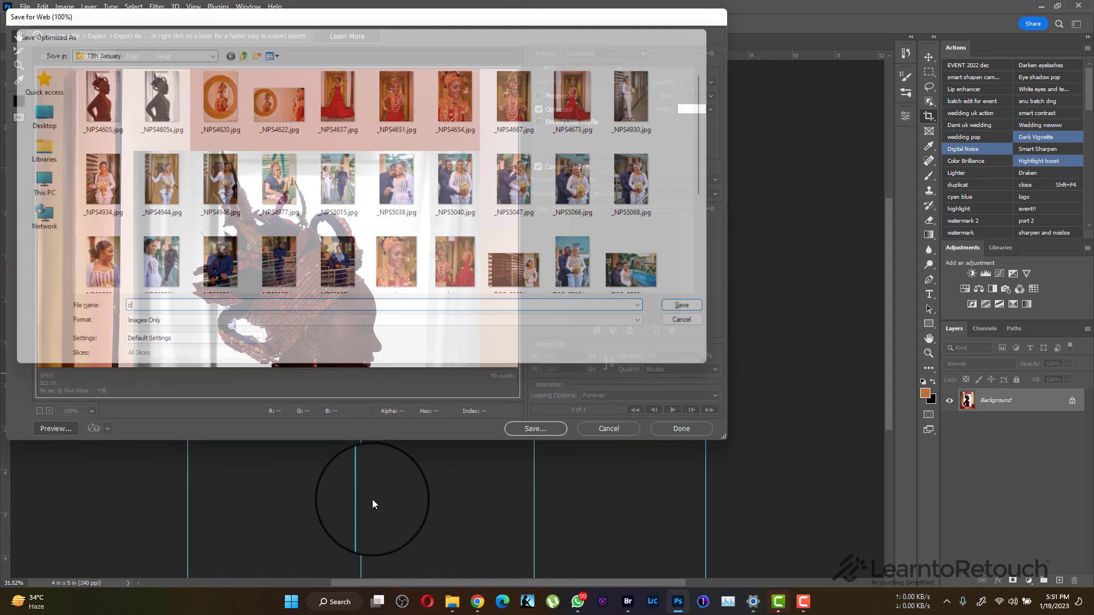
key(ctrl+z)
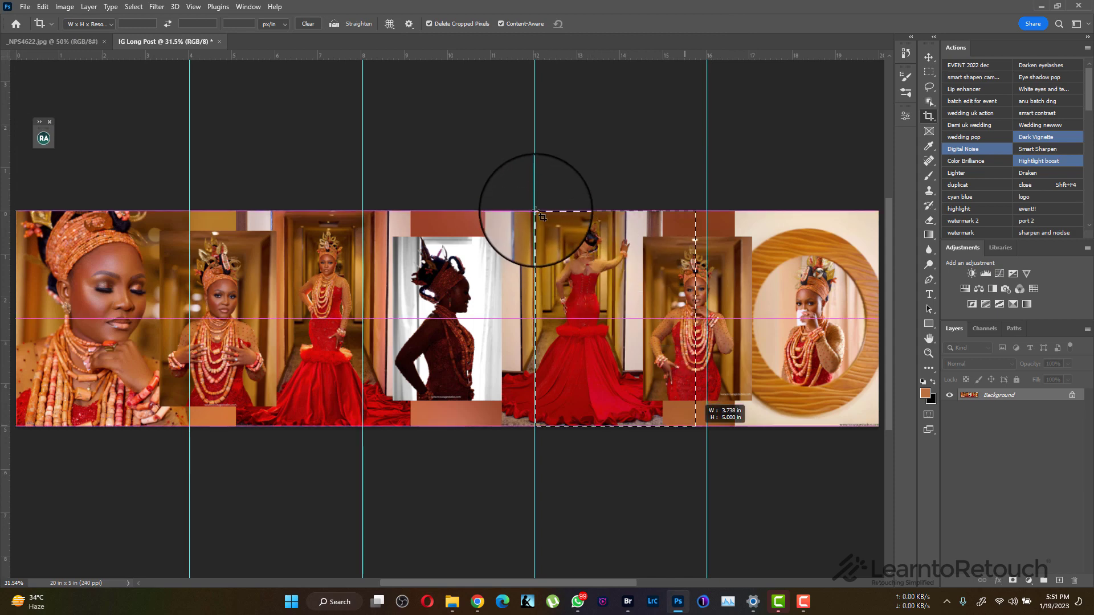
Crop the fourth slice and save it as JPEG 'd' through Save for Web.
drag(540, 215, 536, 212)
key(Return)
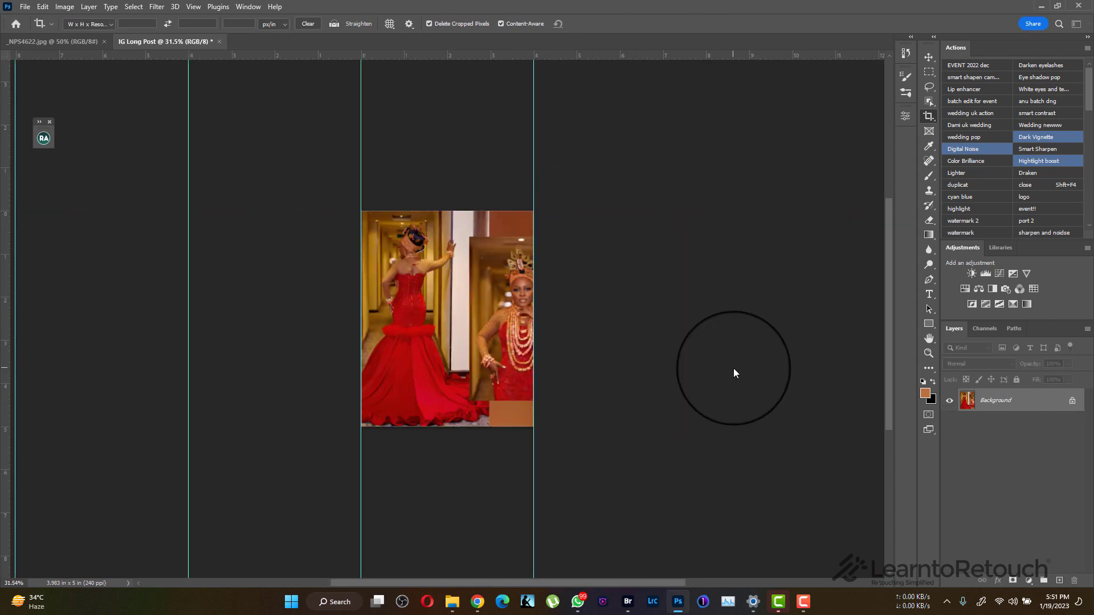
key(ctrl+alt+shift+s)
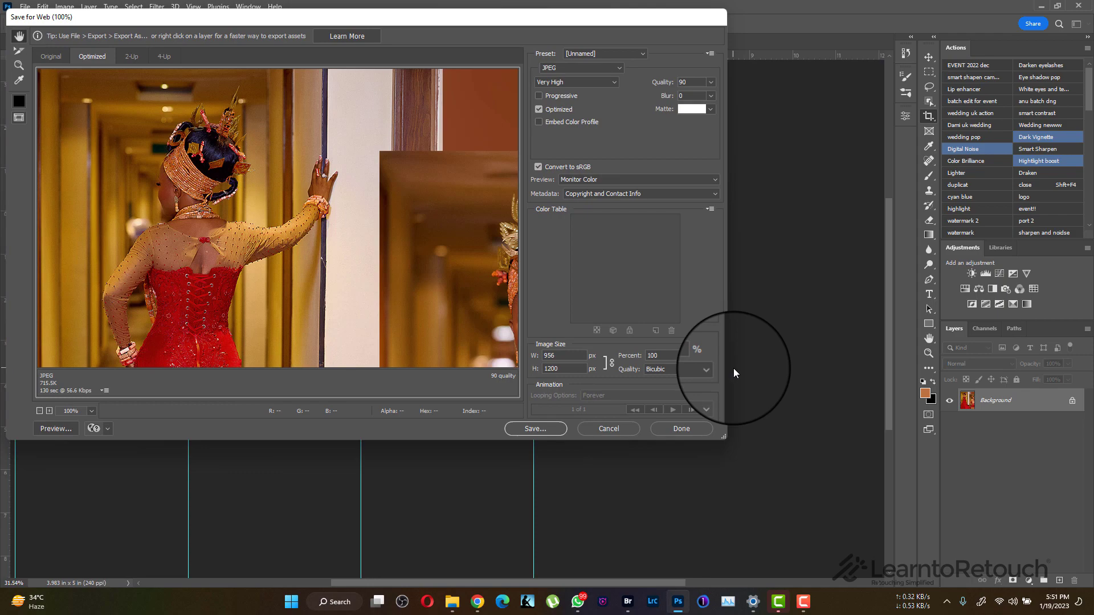
key(Return)
text(d)
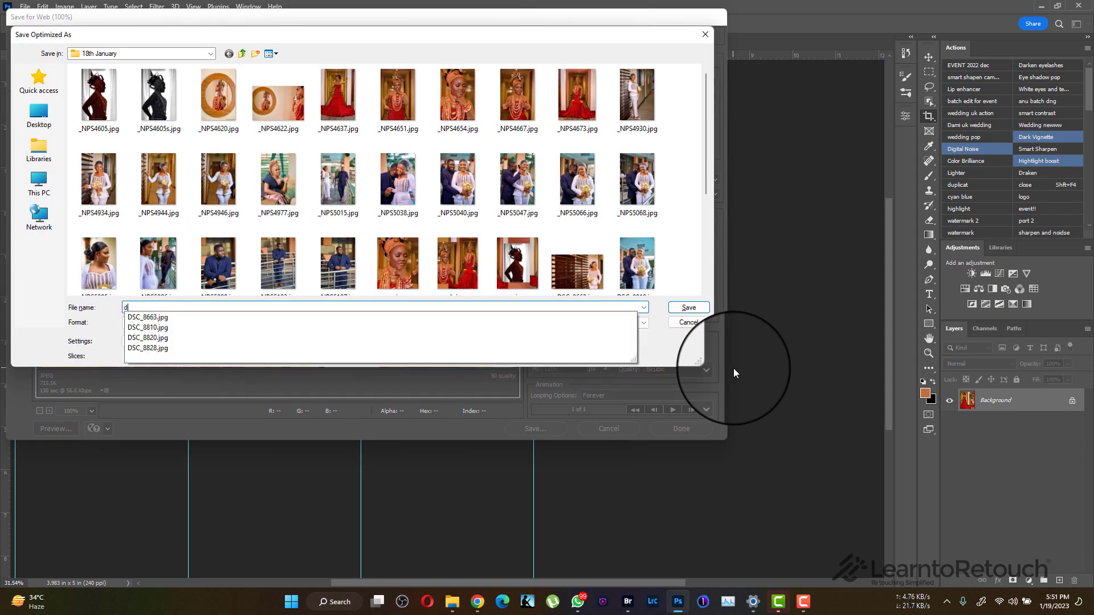
key(Return)
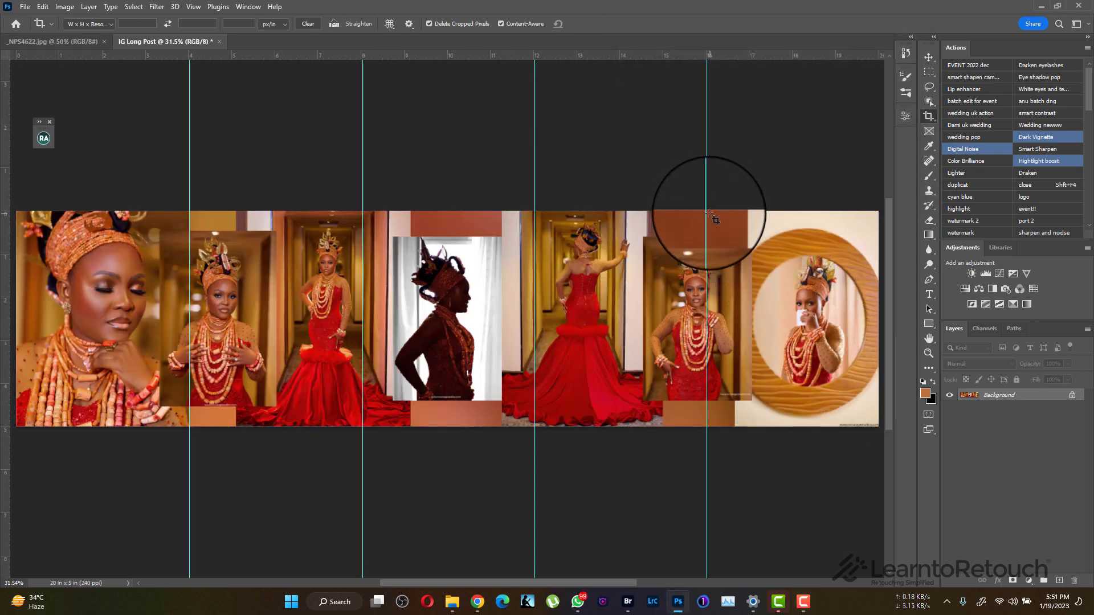
Crop to the 3.983 × 5 in mirror-photo slice and save it as JPEG via Save for Web.
drag(715, 219, 715, 215)
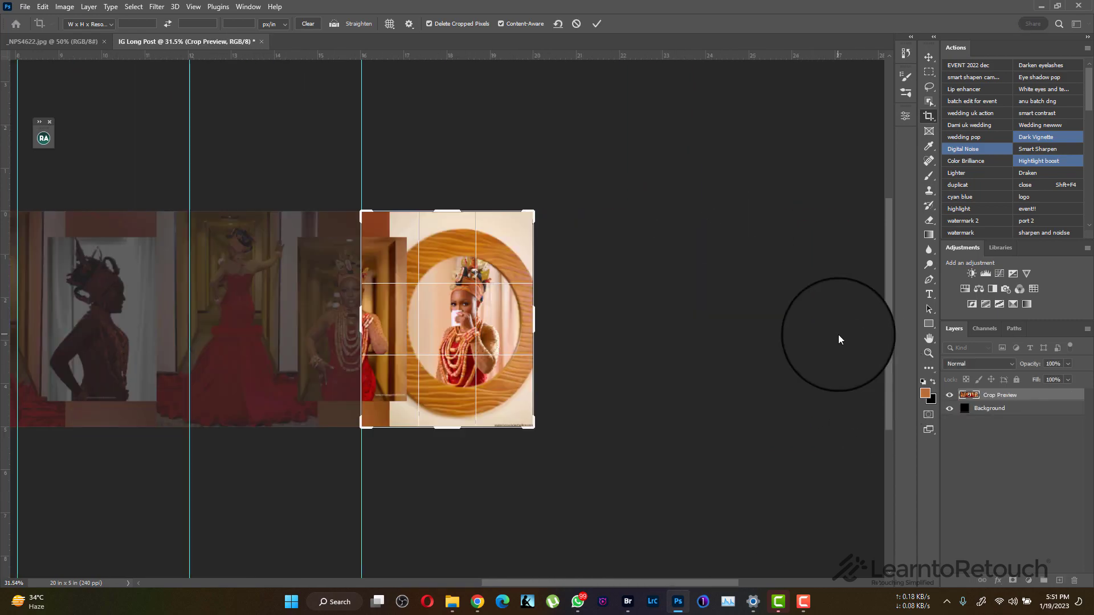
key(Return)
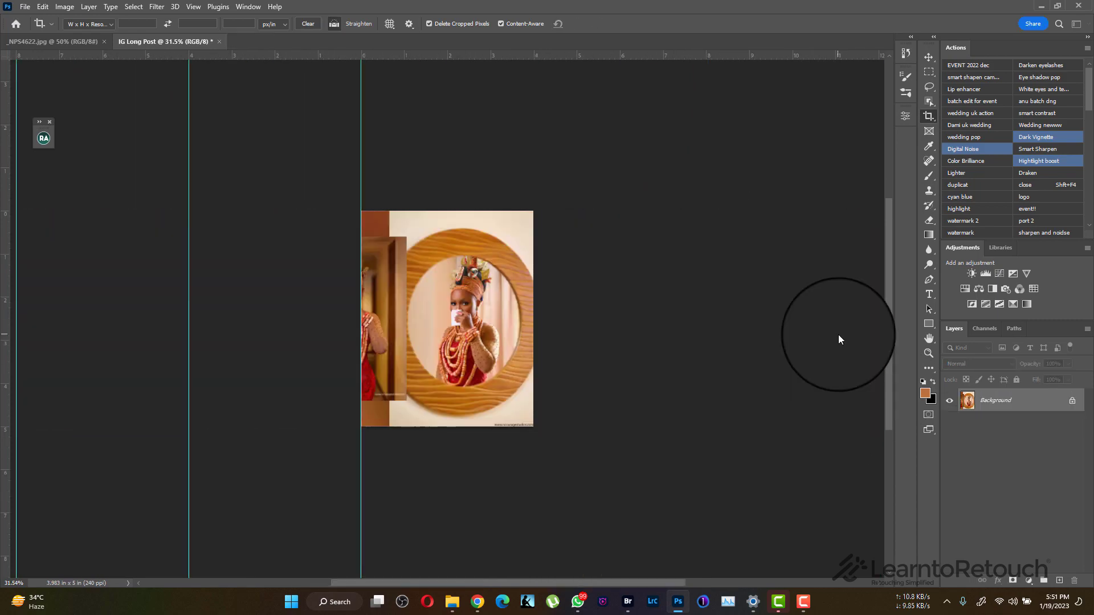
key(ctrl+alt+shift+s)
key(Return)
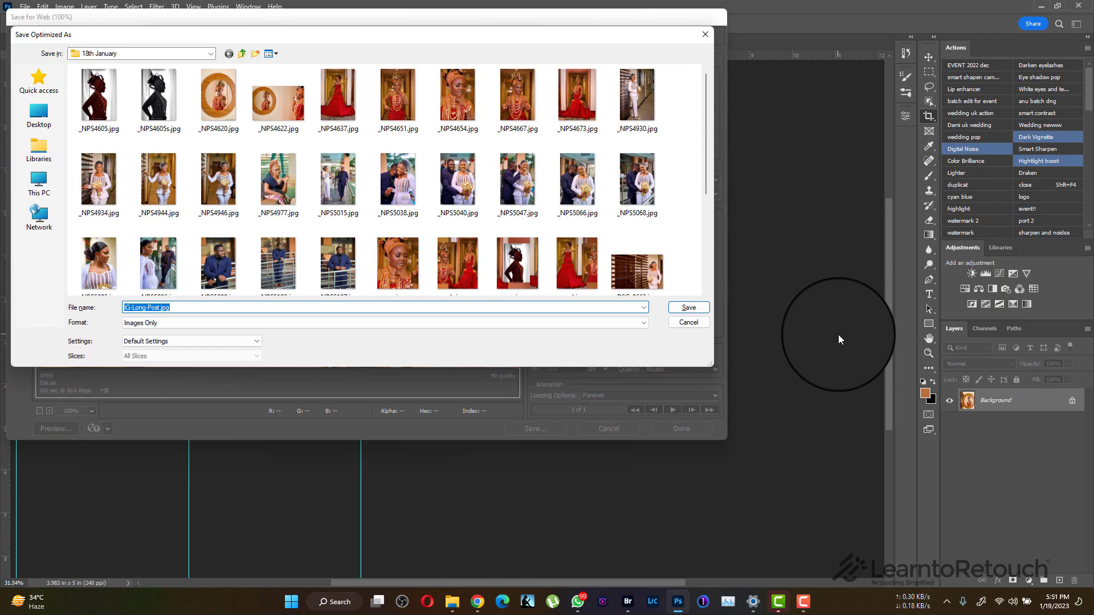
key(Return)
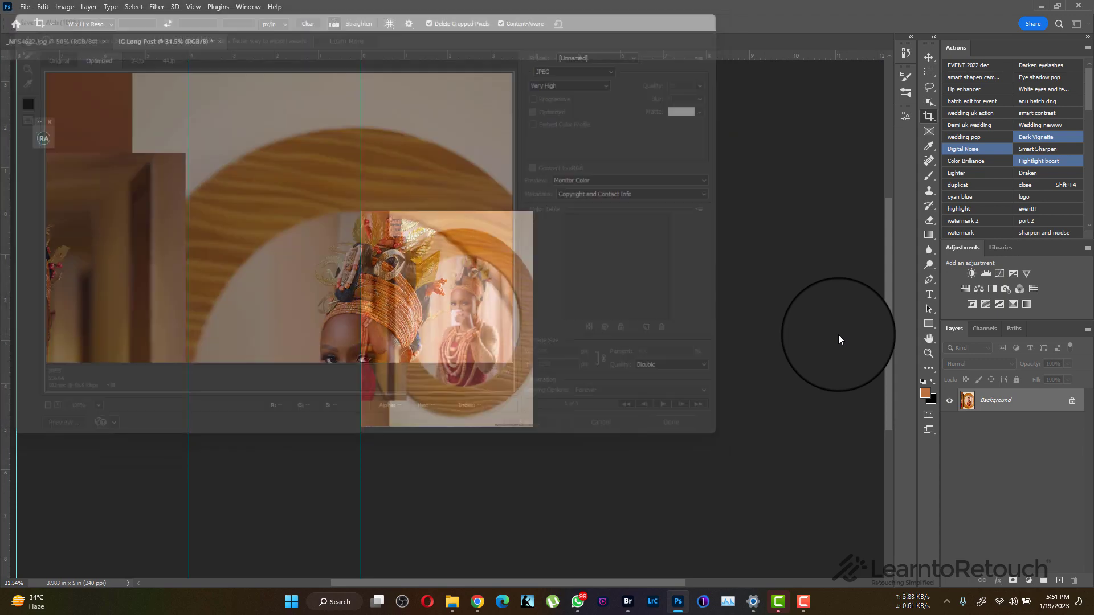
Create a New folder inside the 18th January folder.
mouse_move(452, 601)
click(369, 542)
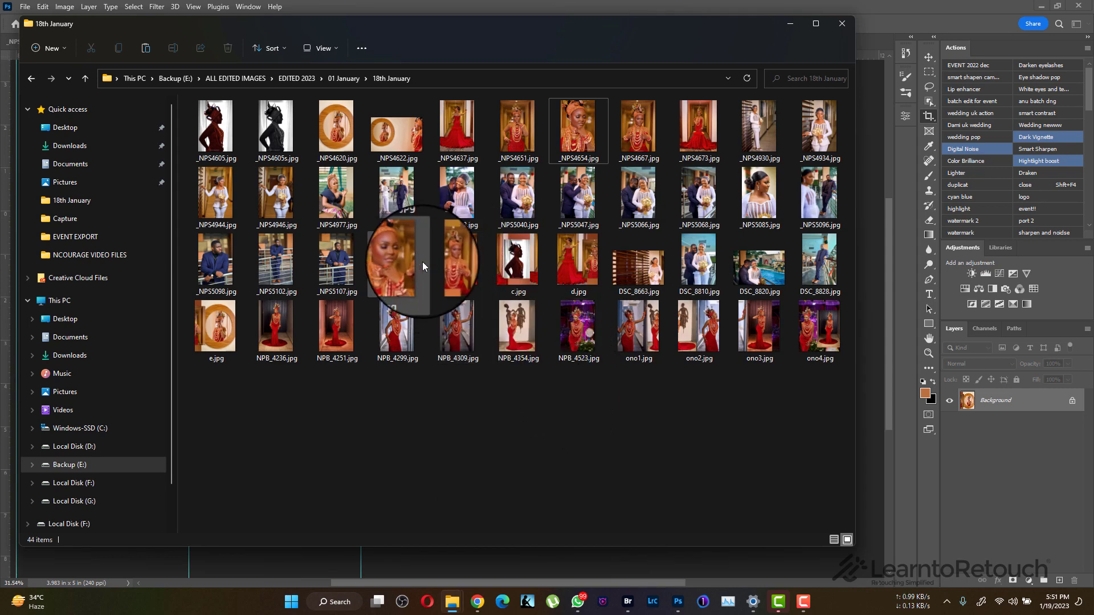
click(390, 266)
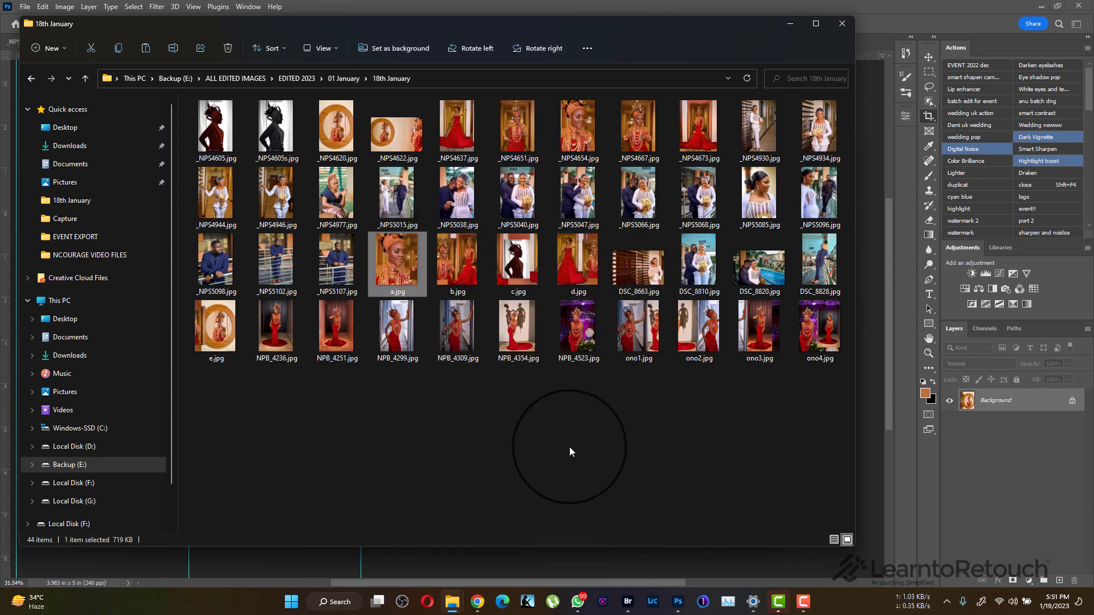
right_click(487, 435)
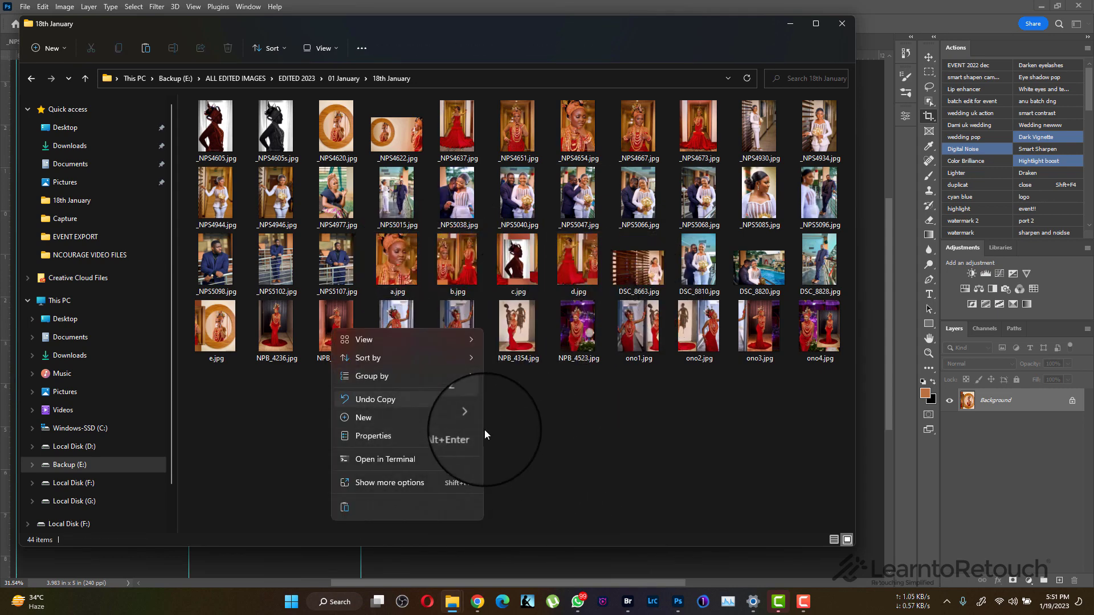
mouse_move(364, 418)
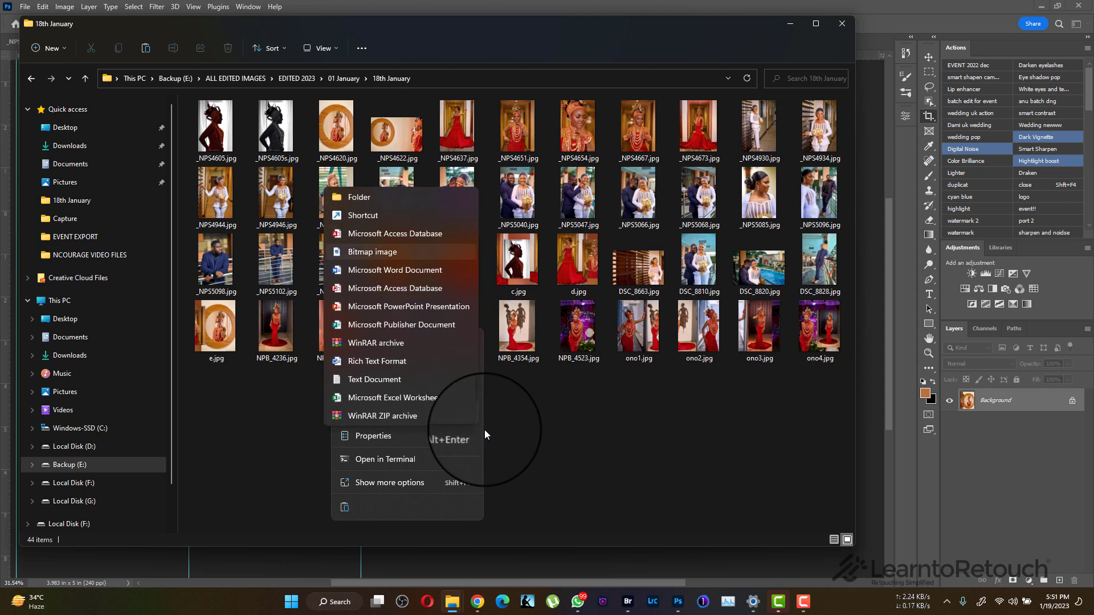
click(359, 197)
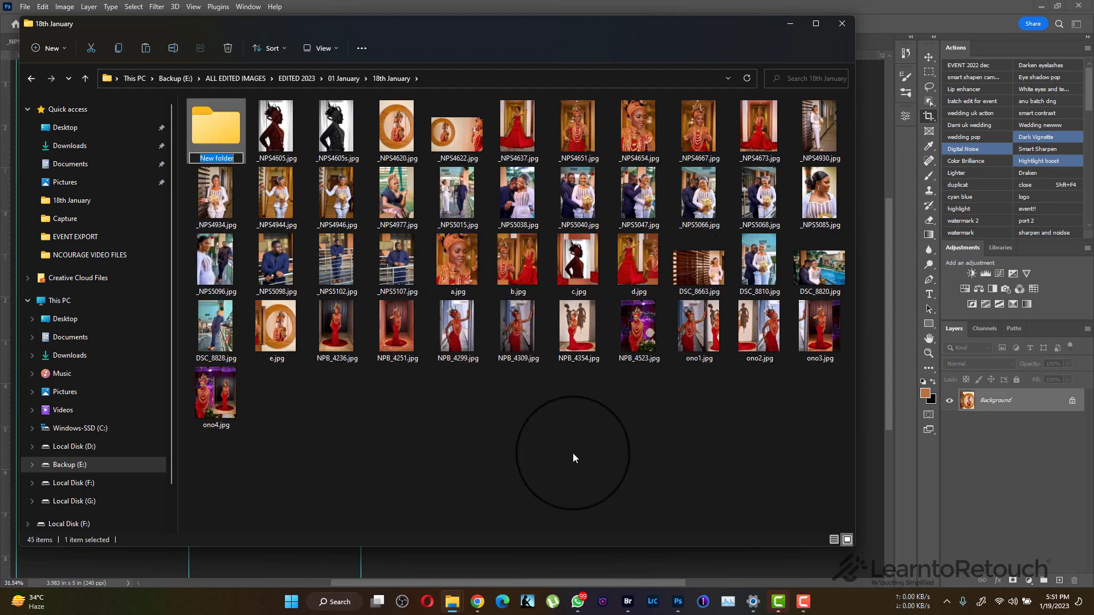
click(545, 444)
Move a.jpg through e.jpg into New folder, open it, and preview a.jpg.
click(457, 262)
shift+click(637, 263)
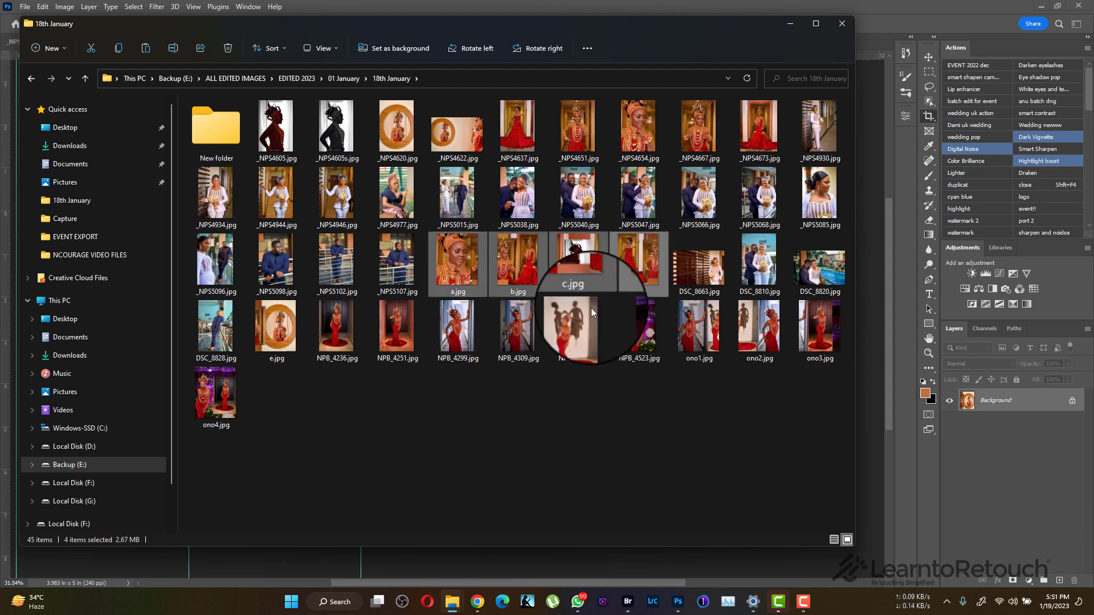
ctrl+click(277, 329)
drag(579, 256, 228, 142)
double_click(228, 143)
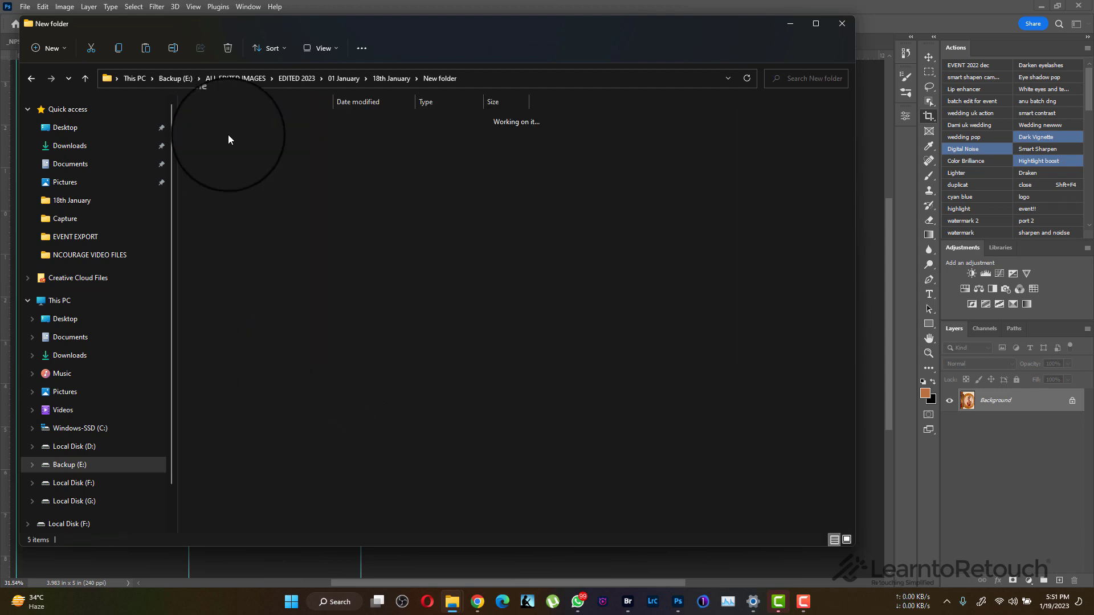
double_click(227, 143)
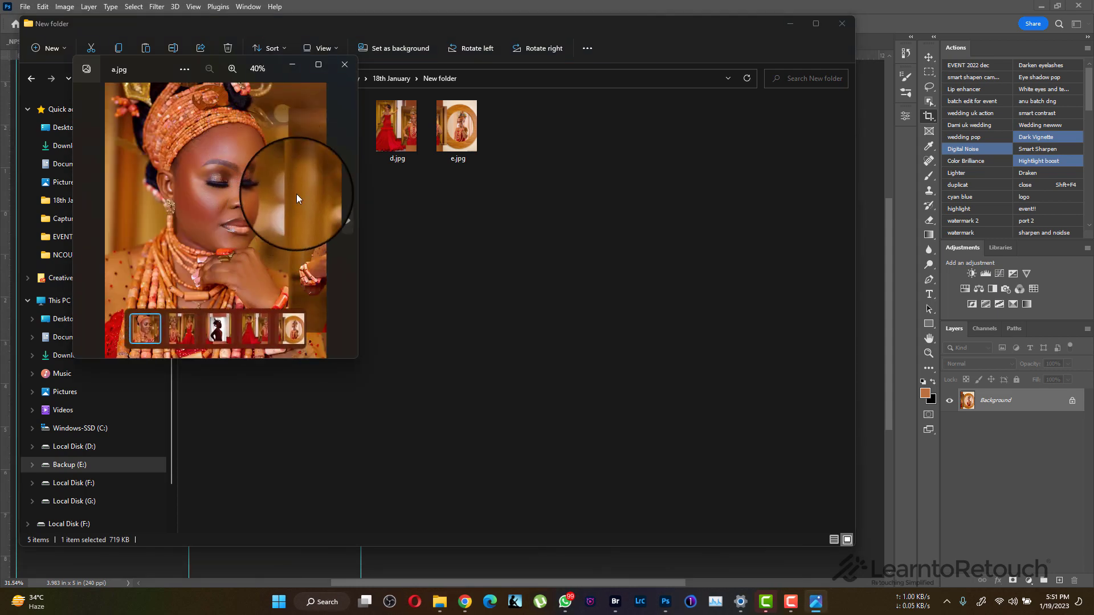
key(Right)
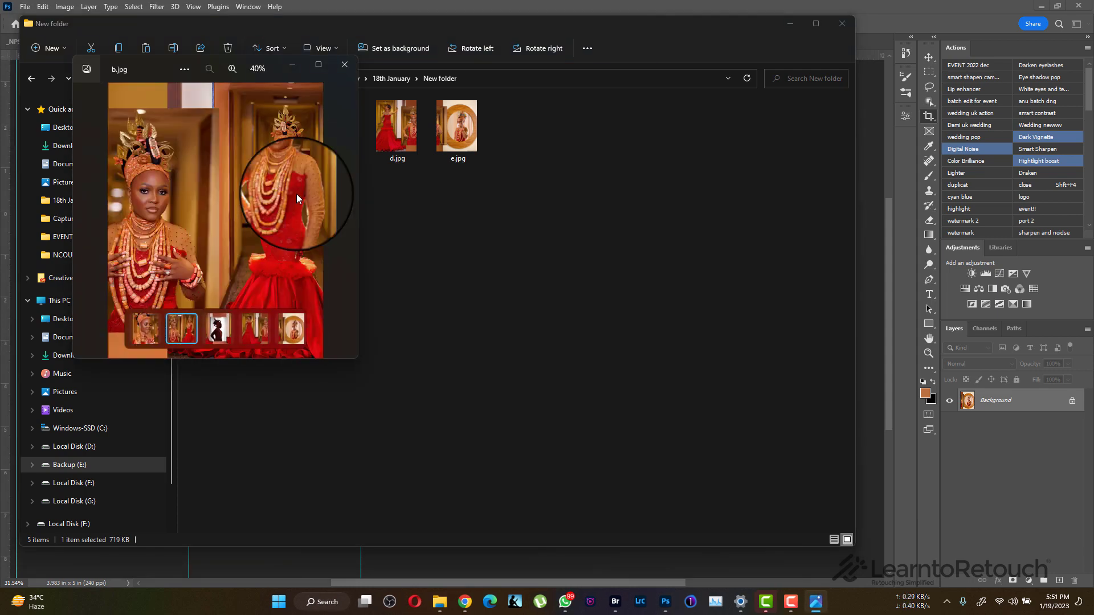
key(Right)
key(Right)
key(Right)
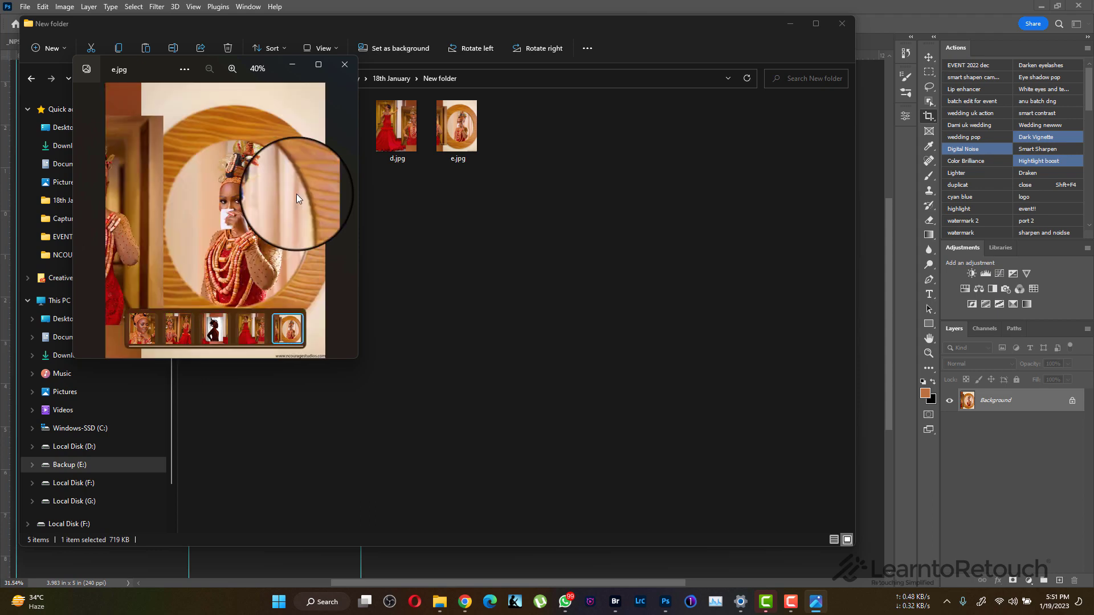
key(alt+F4)
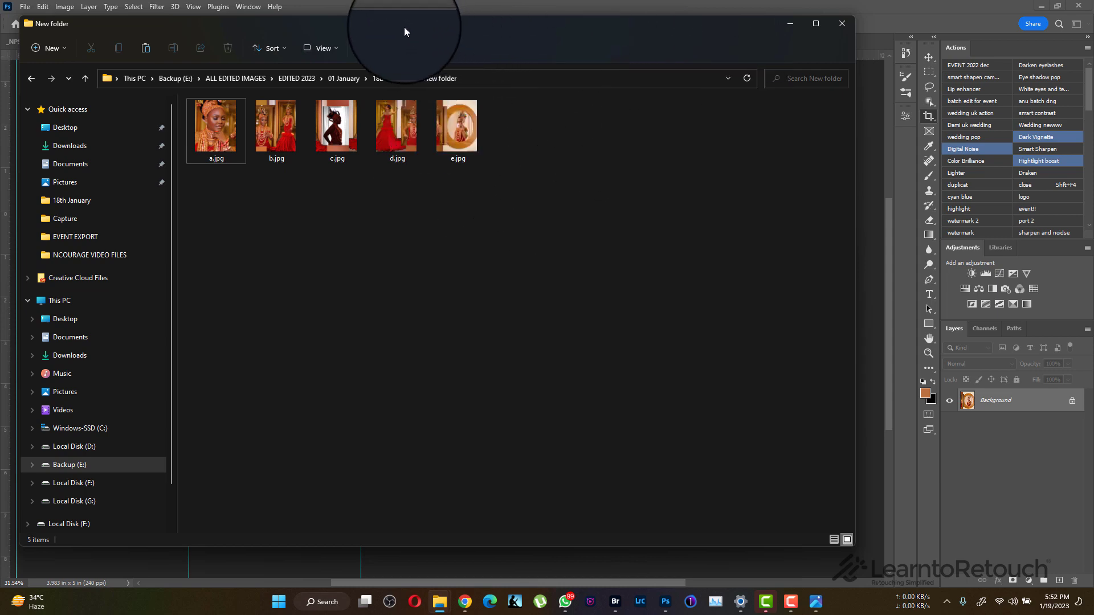
Bring the Instagram Edo bride post forward in Chrome and swipe back and forth through its slides.
click(465, 602)
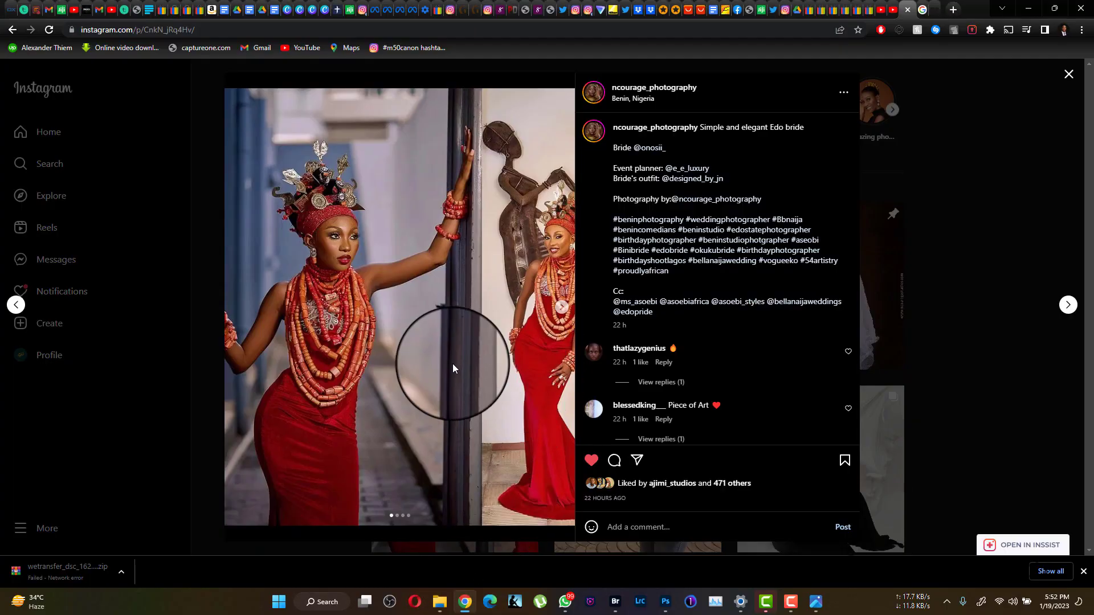
scroll(494, 384, right, 5)
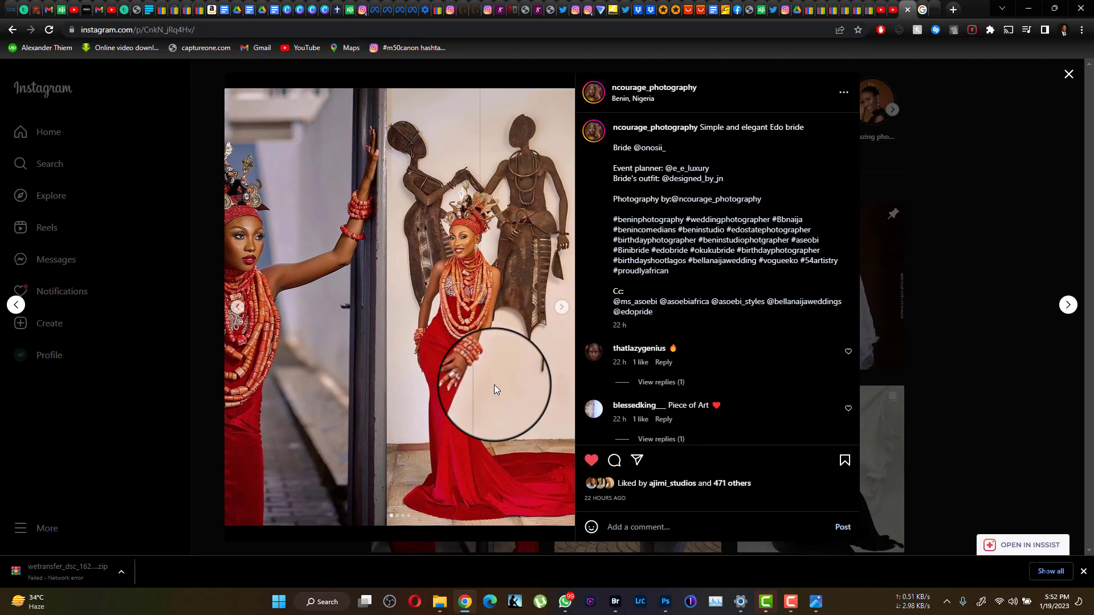
scroll(494, 385, right, 5)
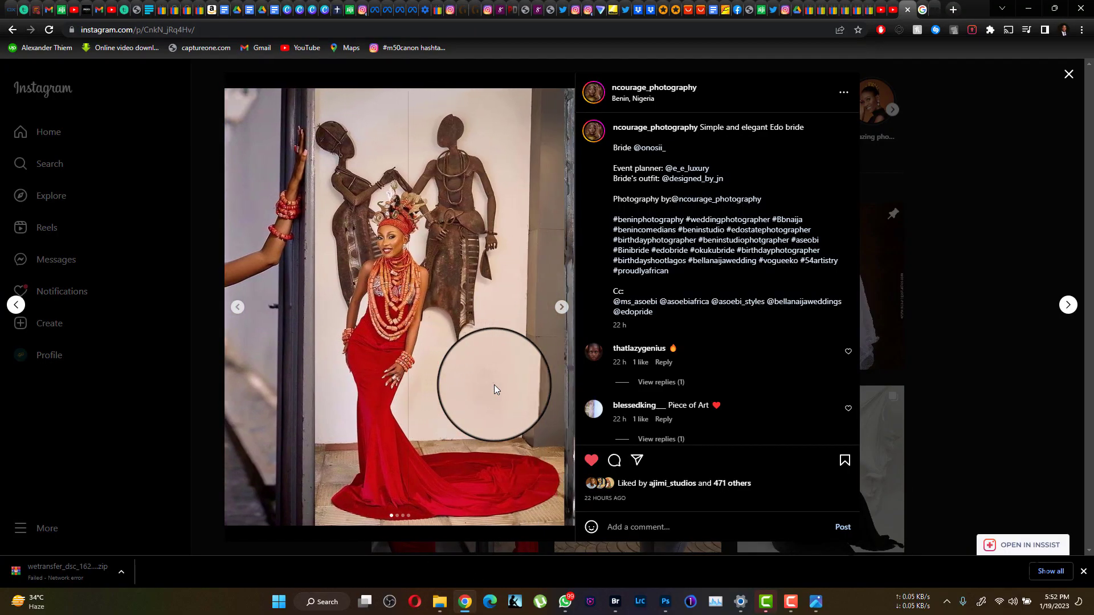
scroll(345, 382, right, 5)
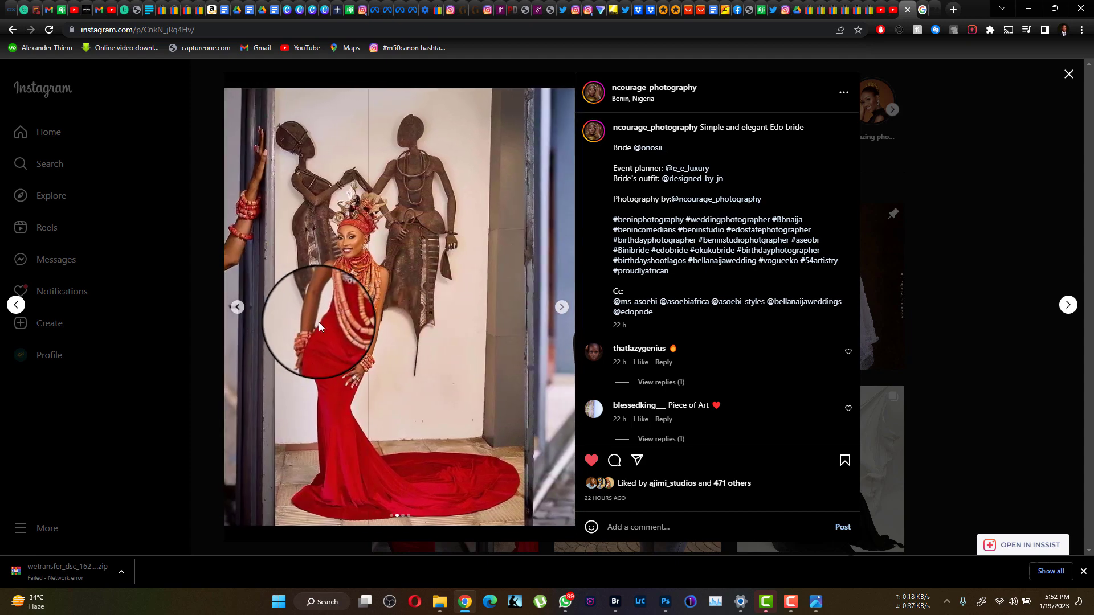
scroll(319, 323, left, 2)
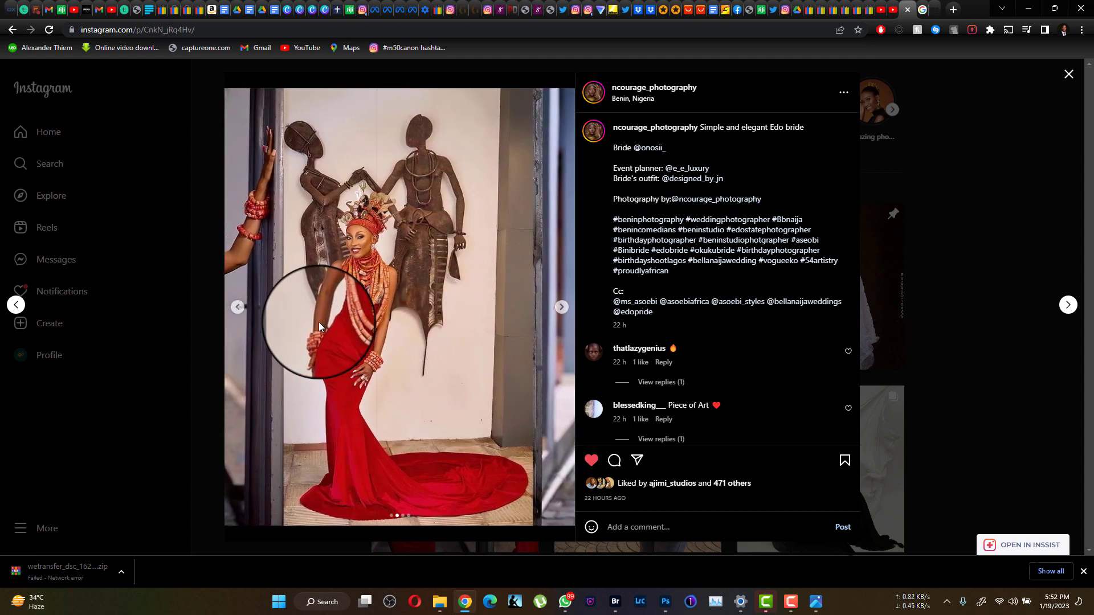
scroll(319, 323, right, 5)
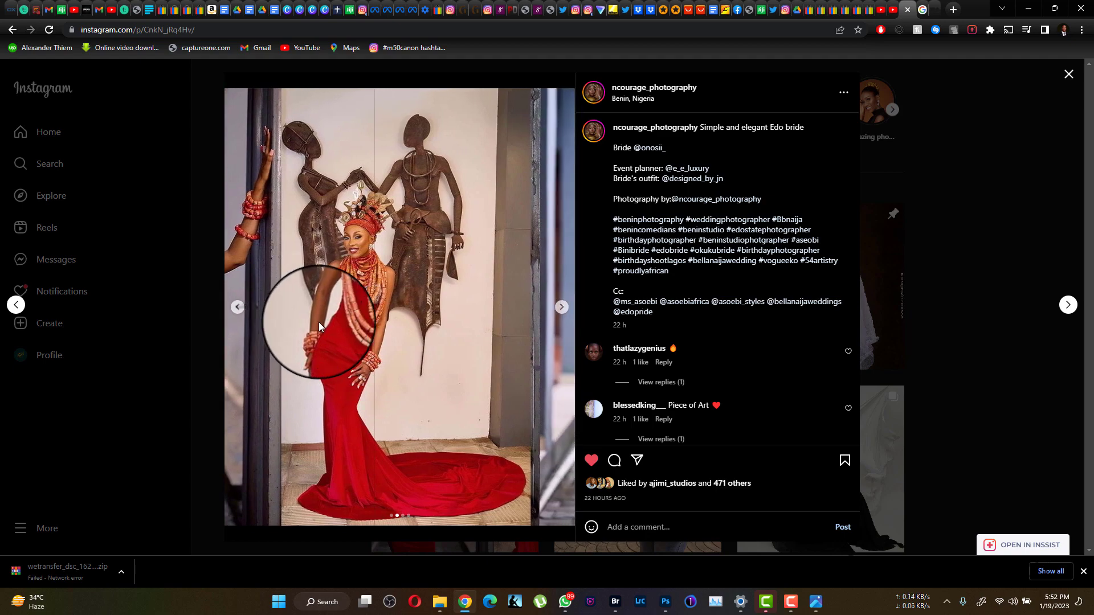
scroll(319, 322, right, 10)
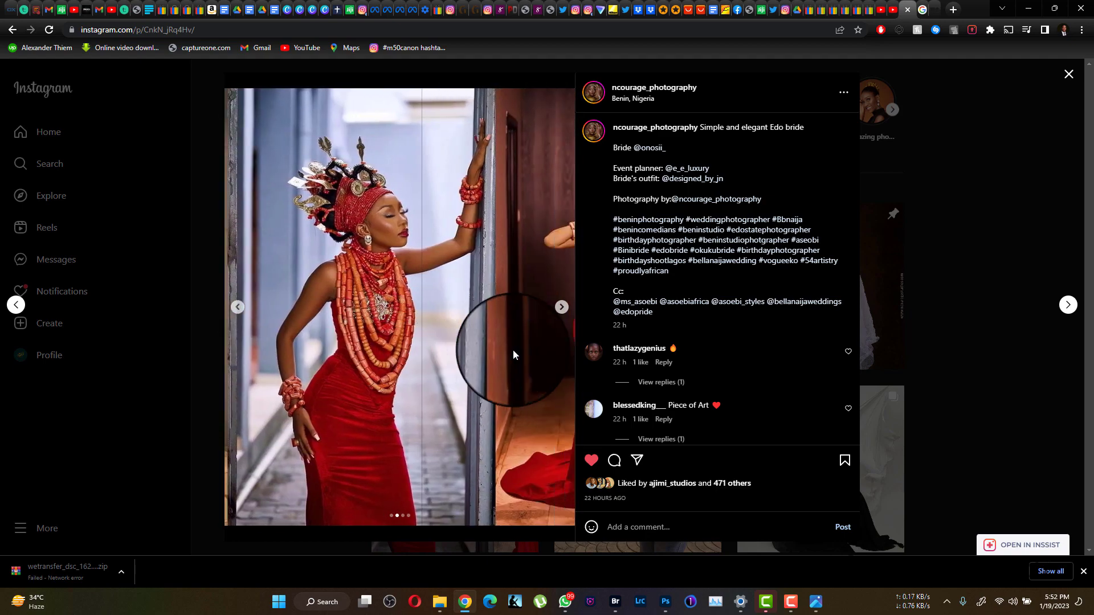
scroll(433, 365, left, 10)
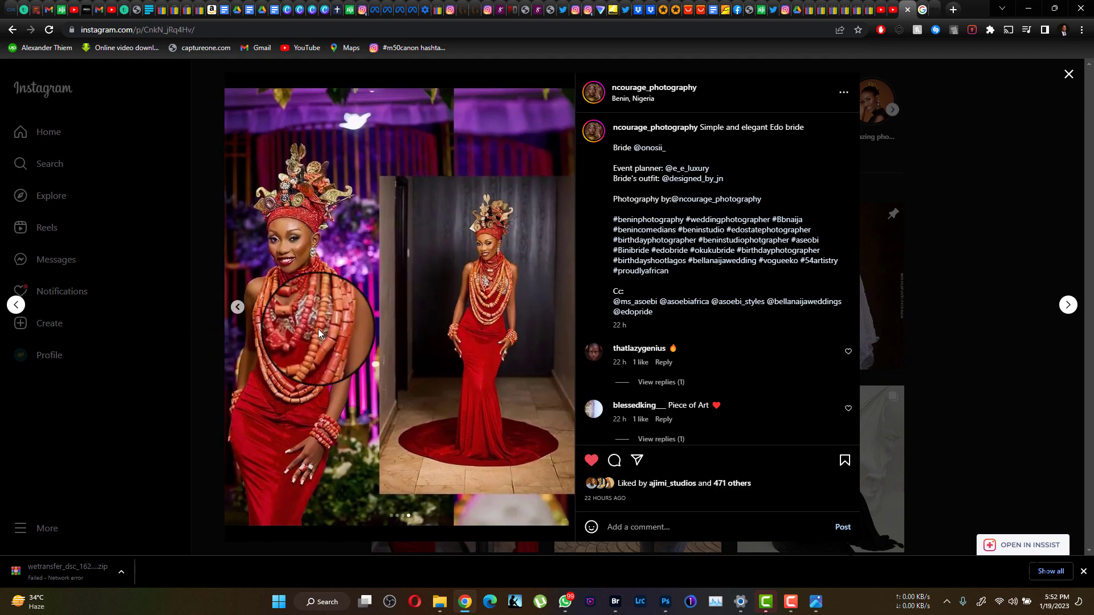
scroll(371, 318, left, 5)
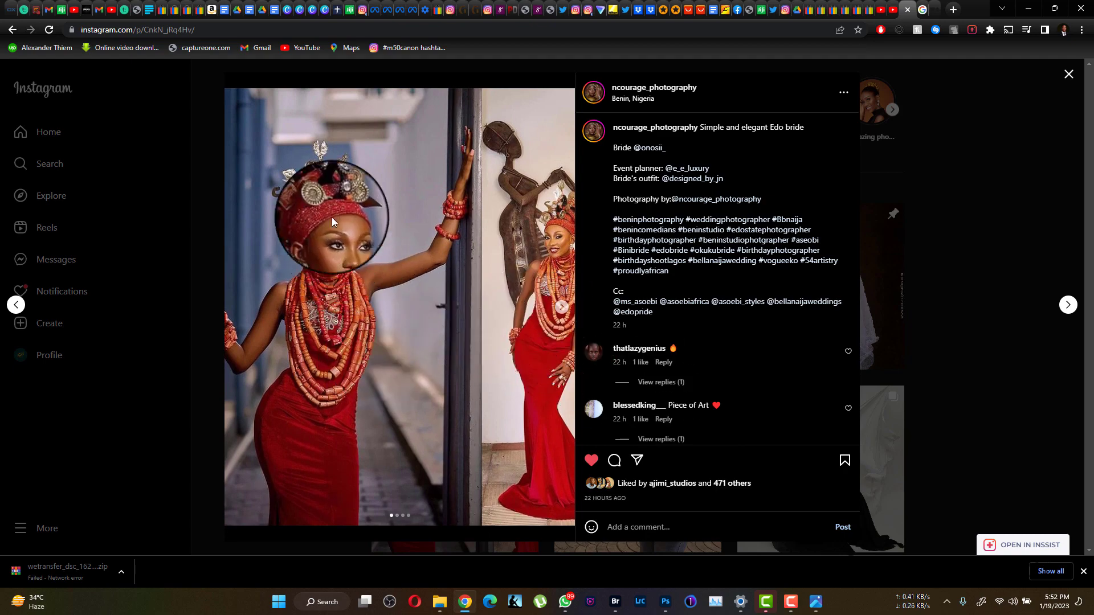
scroll(351, 272, right, 10)
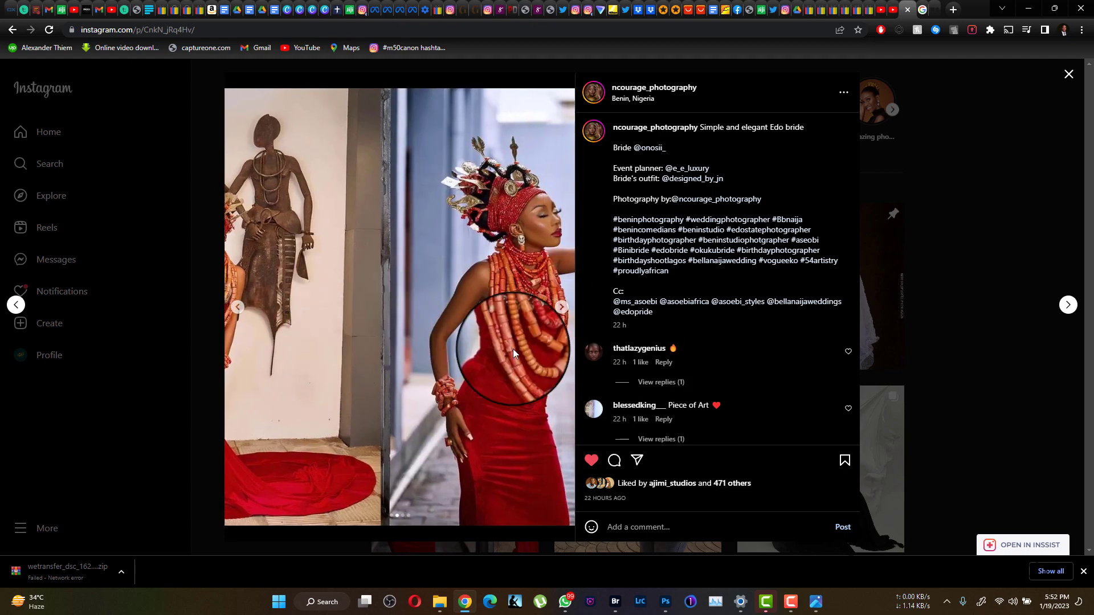
scroll(490, 399, right, 5)
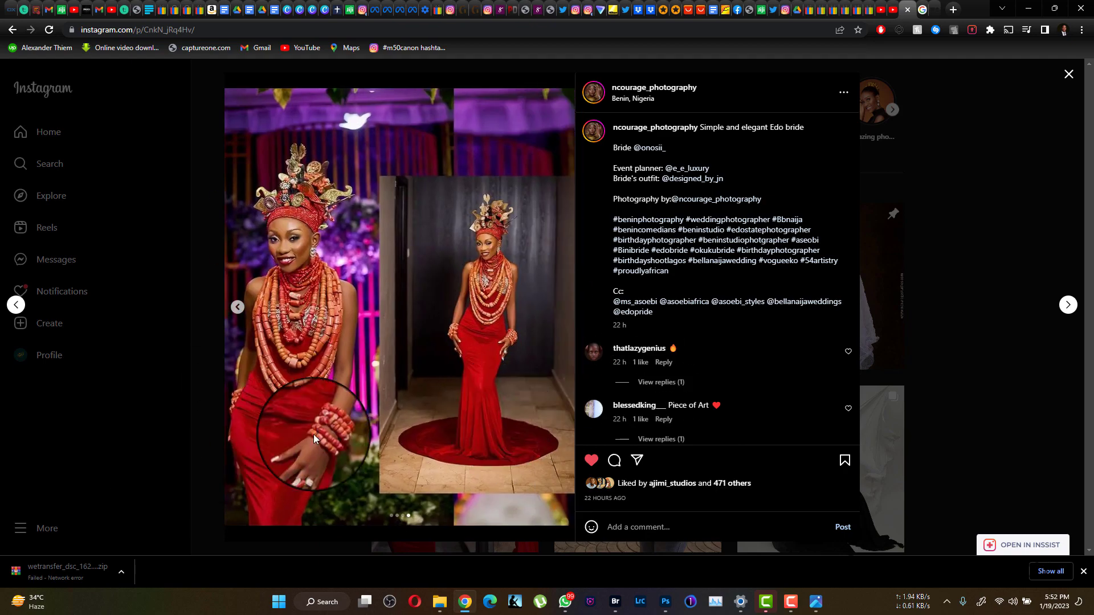